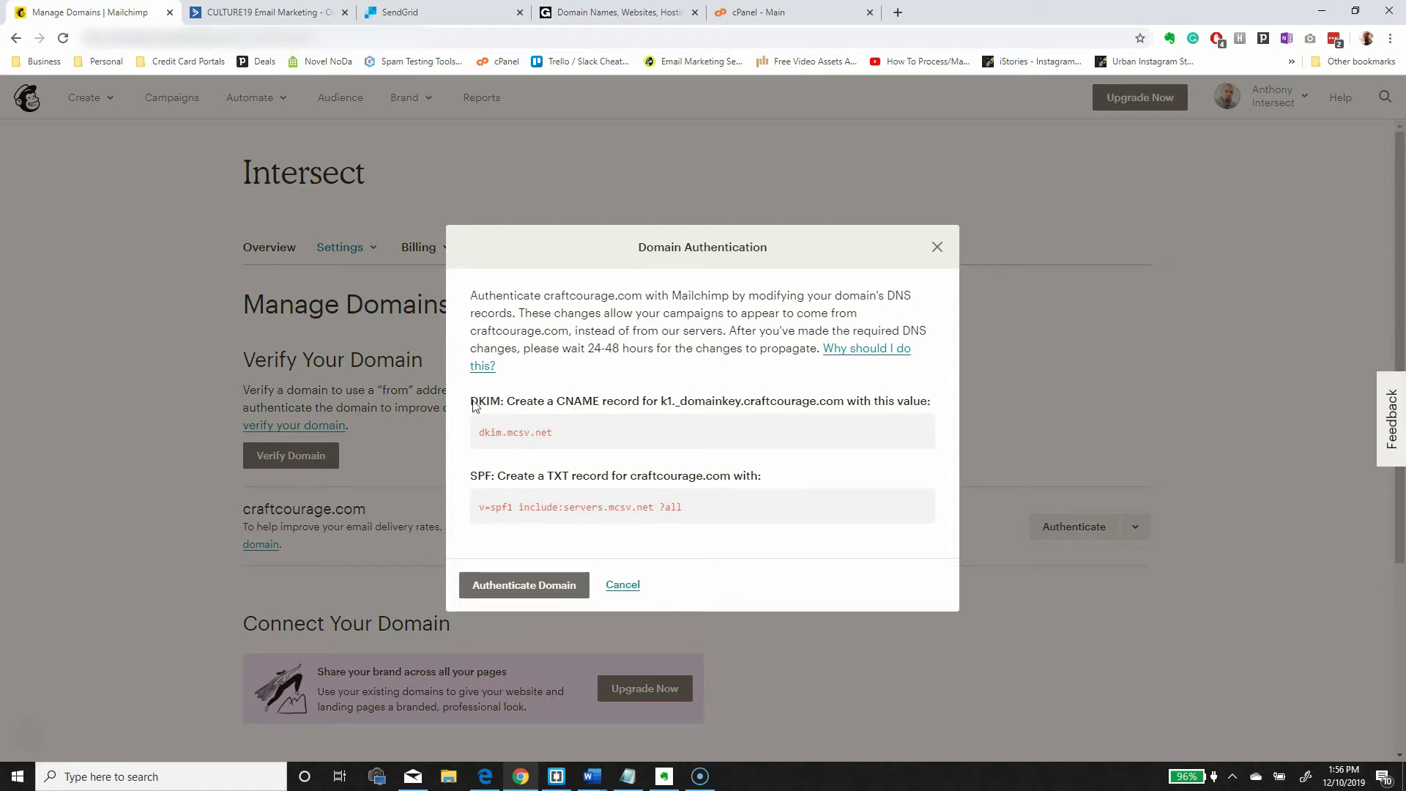
# - Open ActiveCampaign's Advanced Settings to show the Email Deliverability and DKIM/SenderID fields
pyautogui.moveTo(558, 400); pyautogui.dragTo(602, 401)
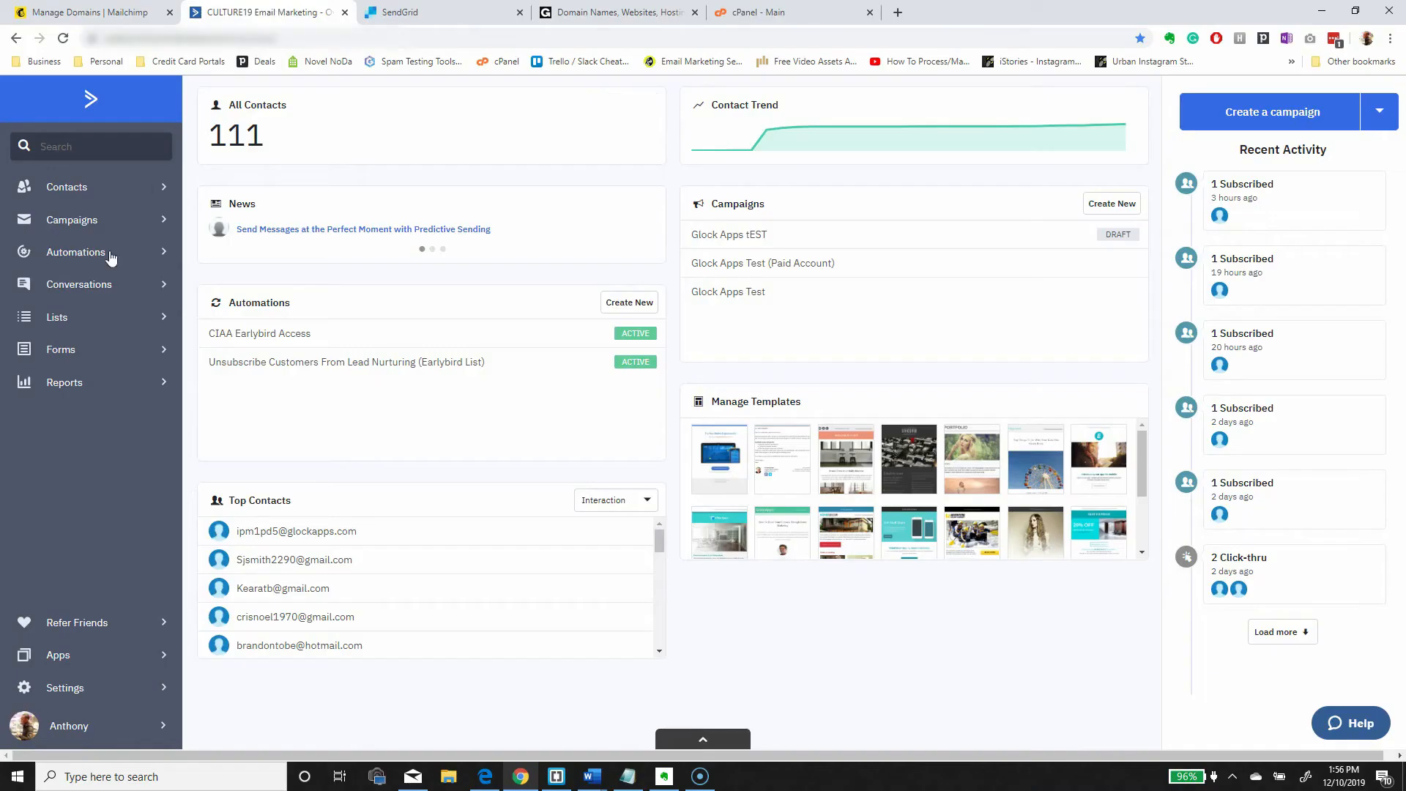
pyautogui.click(97, 691)
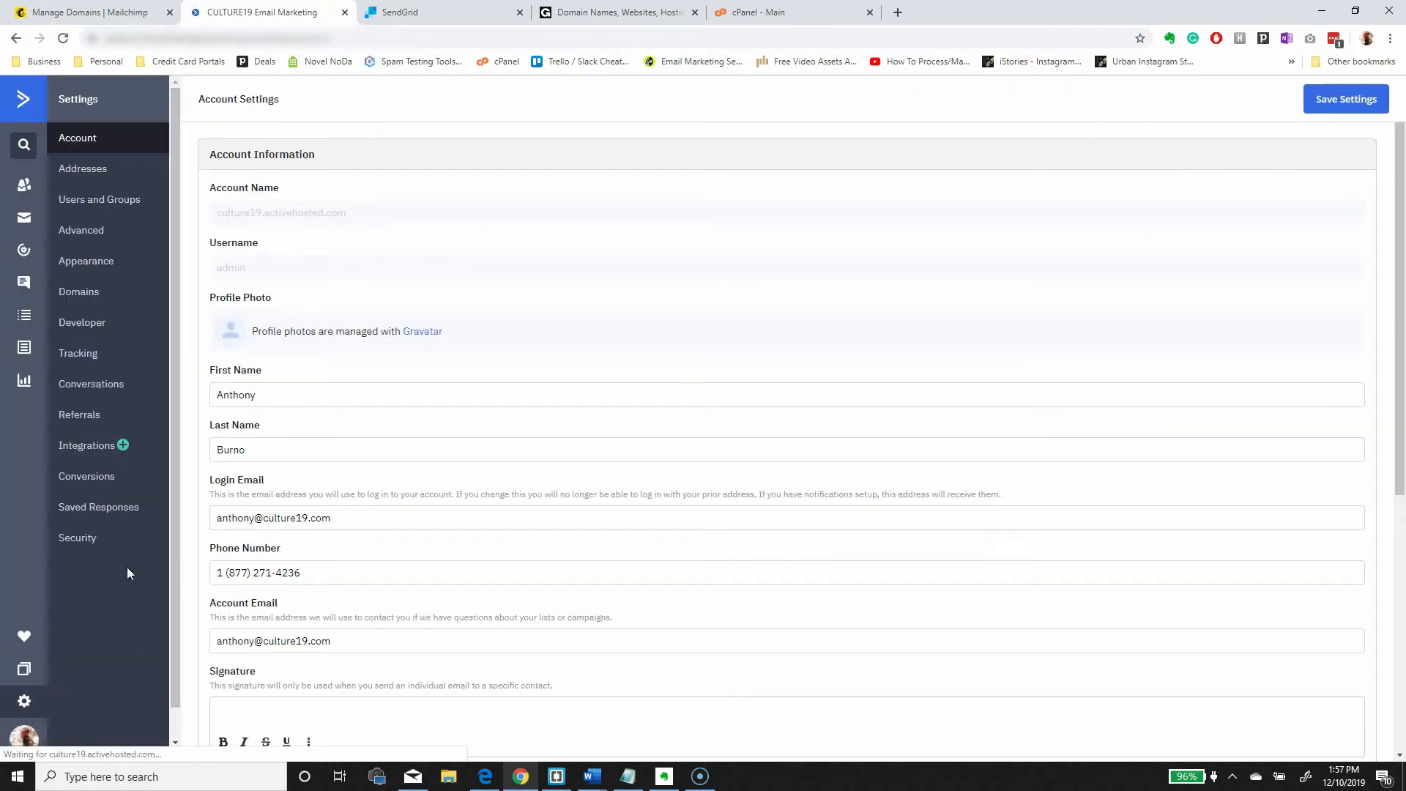
pyautogui.click(95, 244)
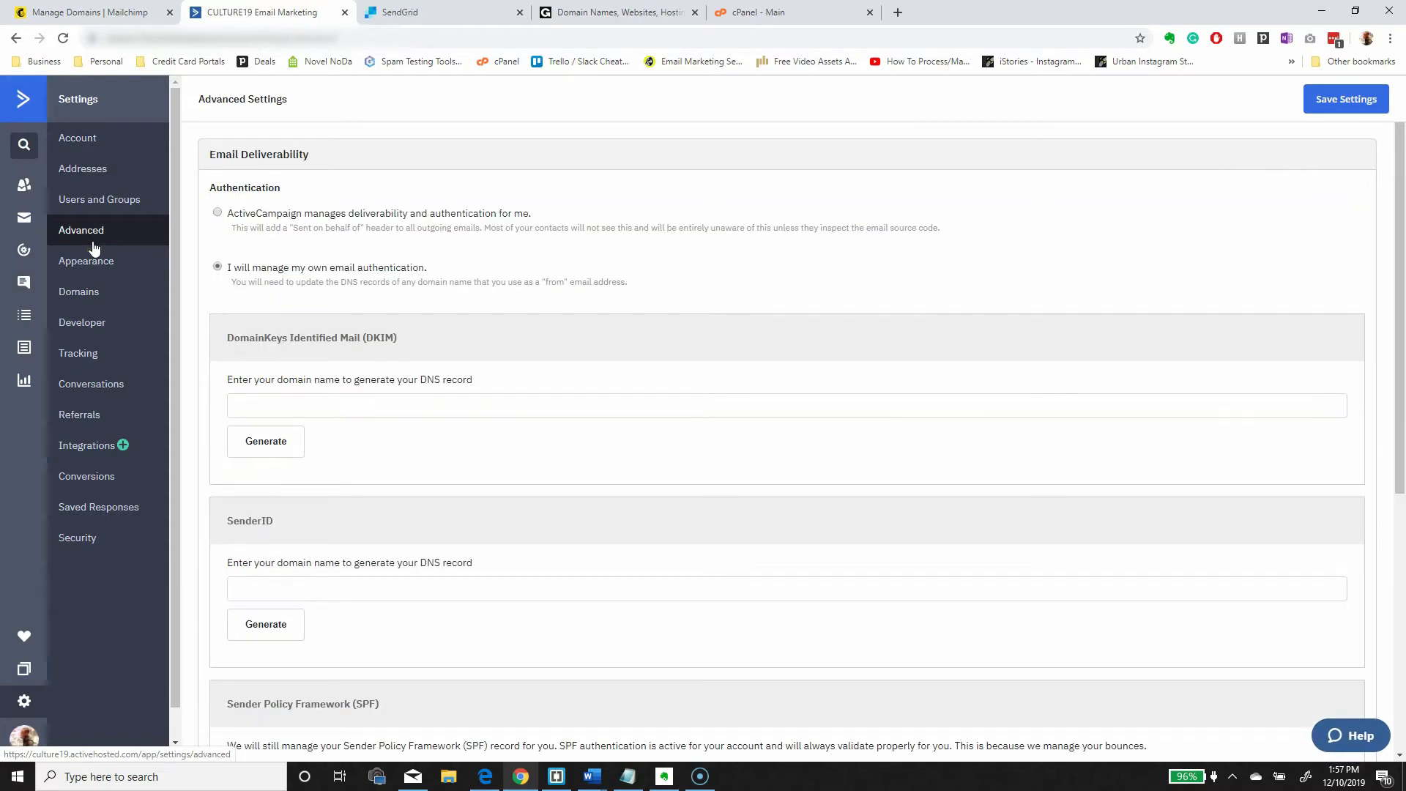
# - Generate the DKIM record for craftcourage.com in ActiveCampaign
pyautogui.click(219, 214)
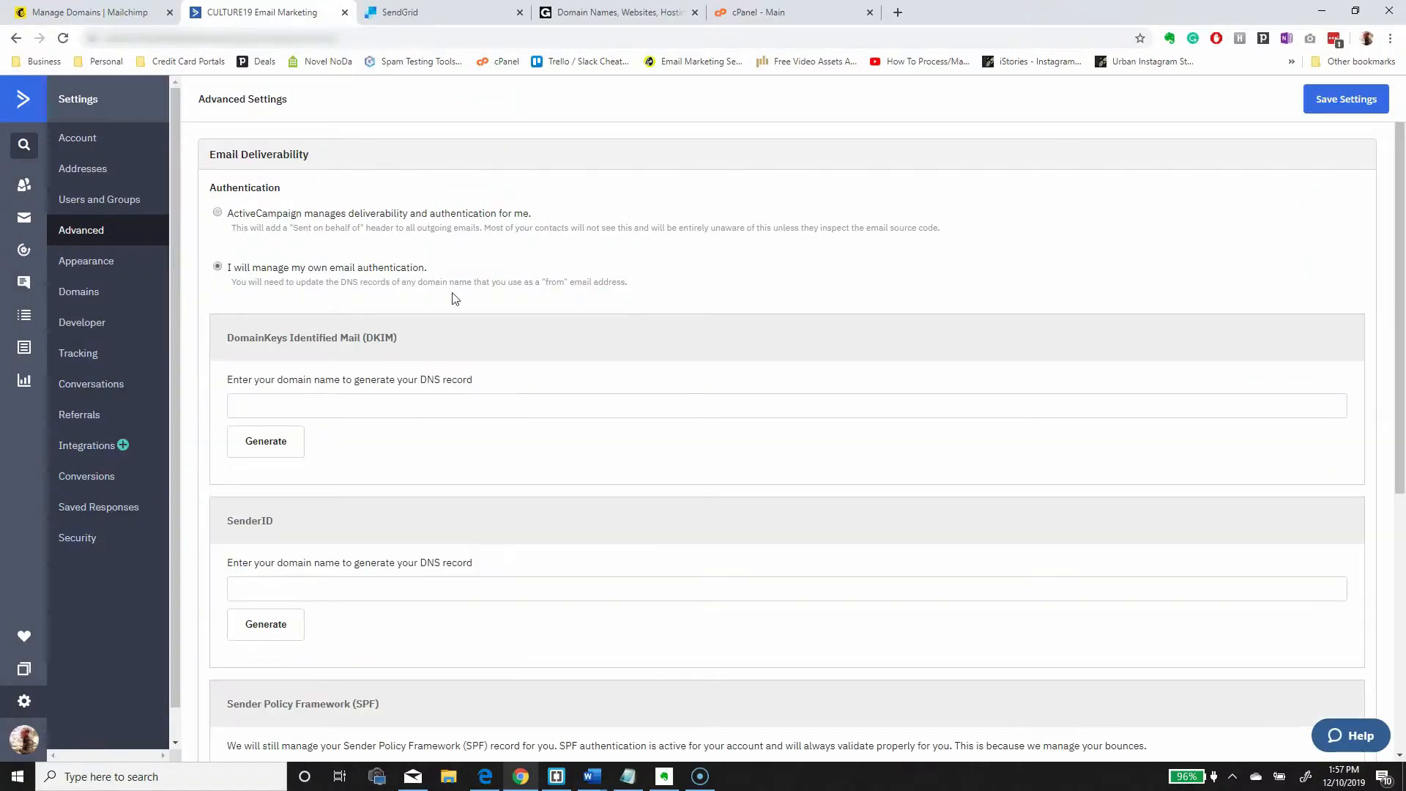
pyautogui.click(593, 412)
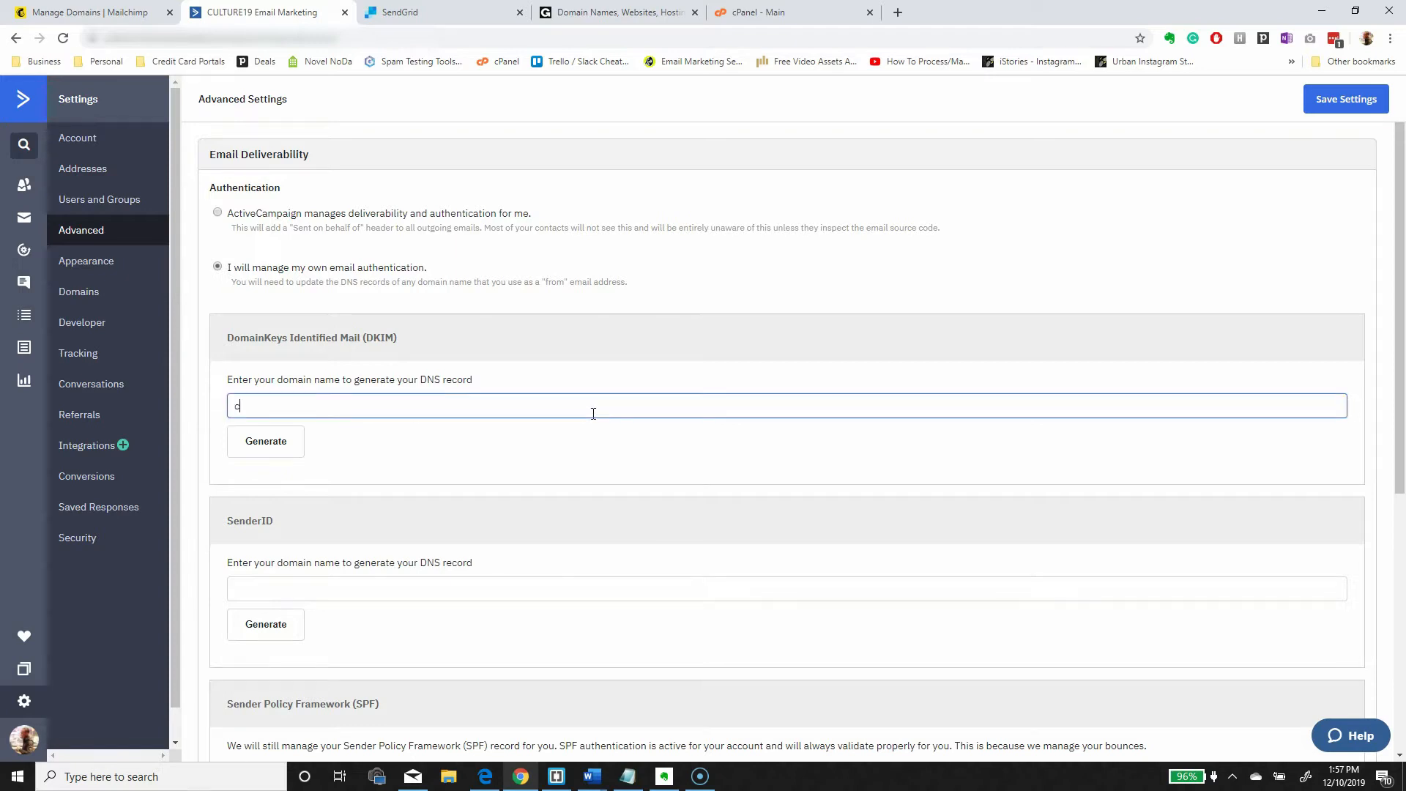
pyautogui.write('craftcourage.com')
pyautogui.click(266, 441)
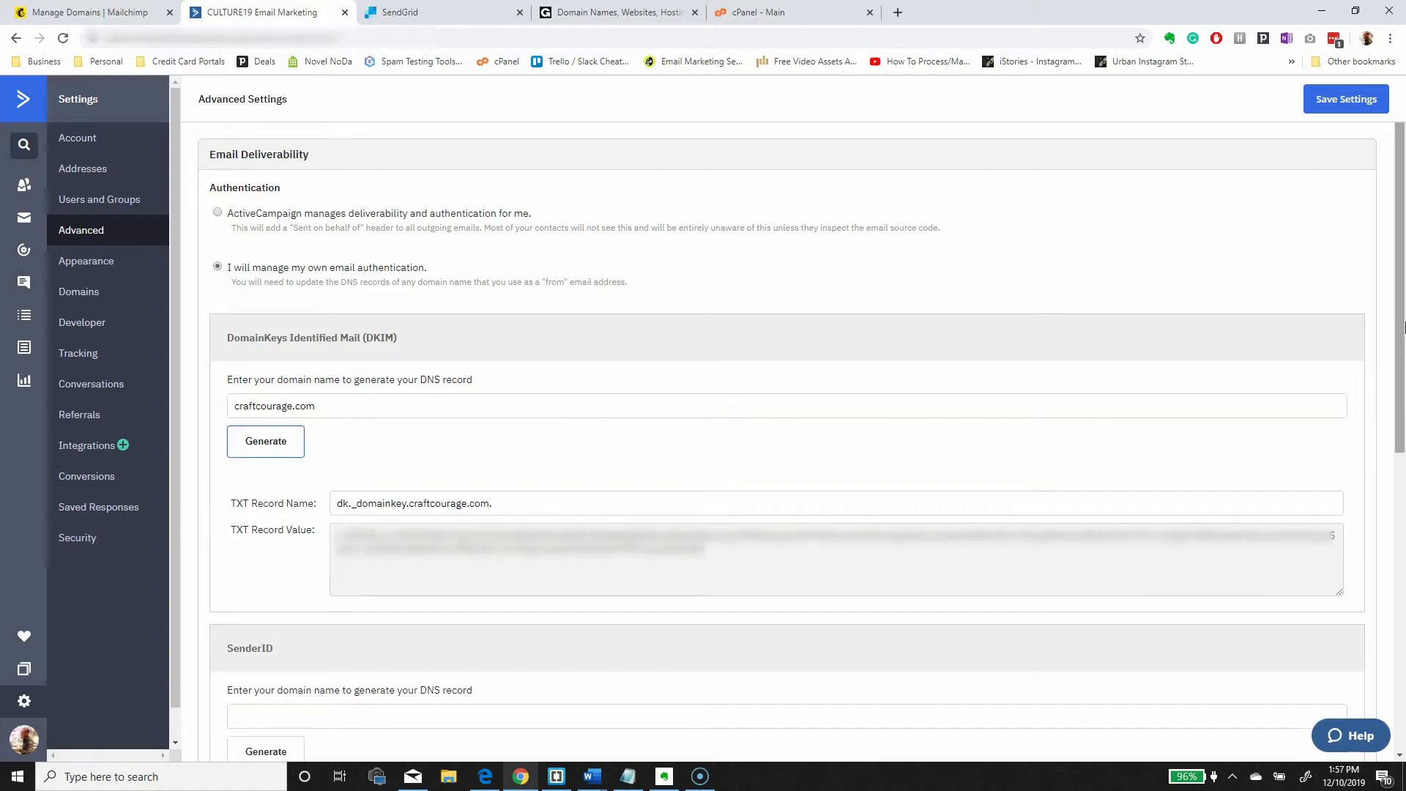
# - Generate the SenderID record for craftcourage.com
pyautogui.scroll(-1, 1399, 379)
pyautogui.scroll(-1, 1399, 378)
pyautogui.click(457, 525)
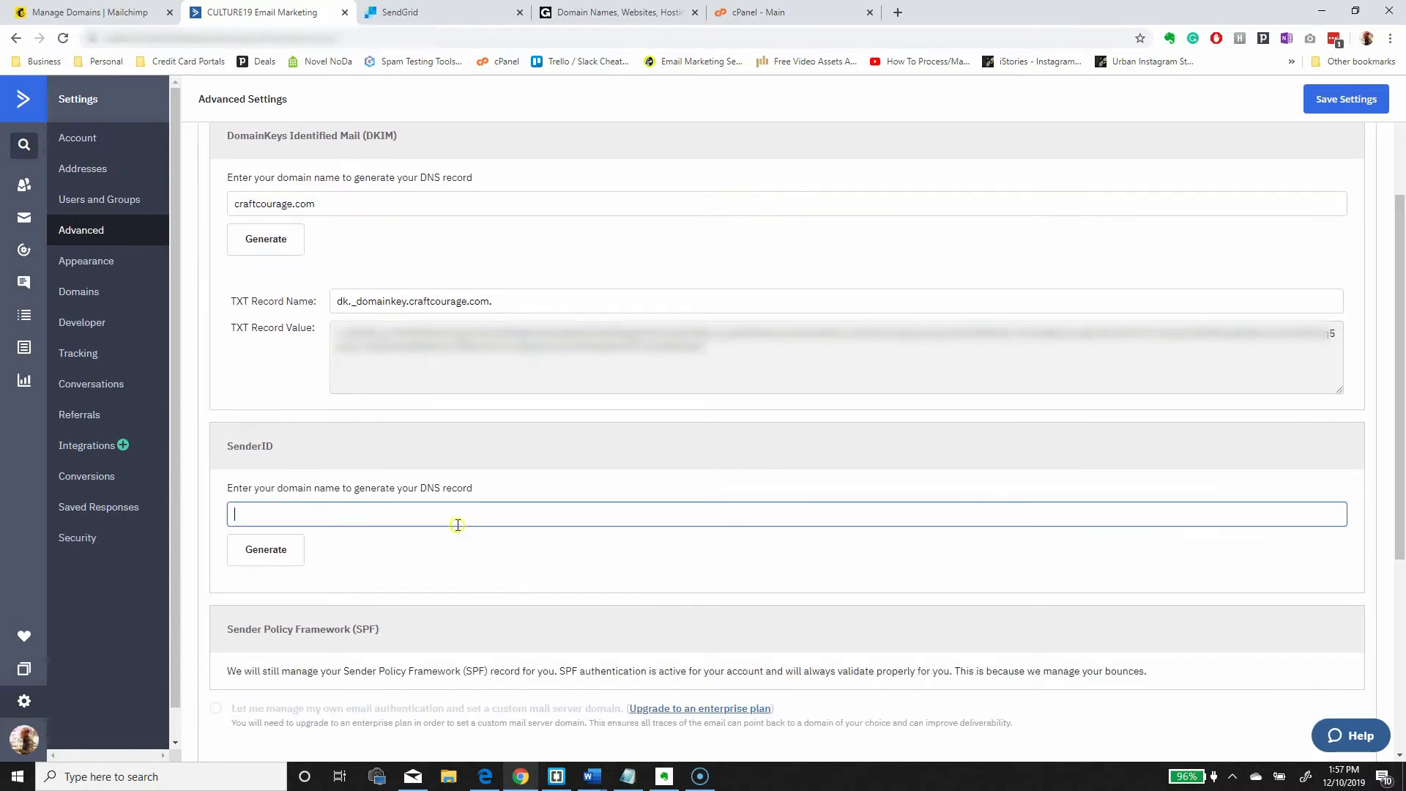
pyautogui.write('craftcourage.com')
pyautogui.click(259, 558)
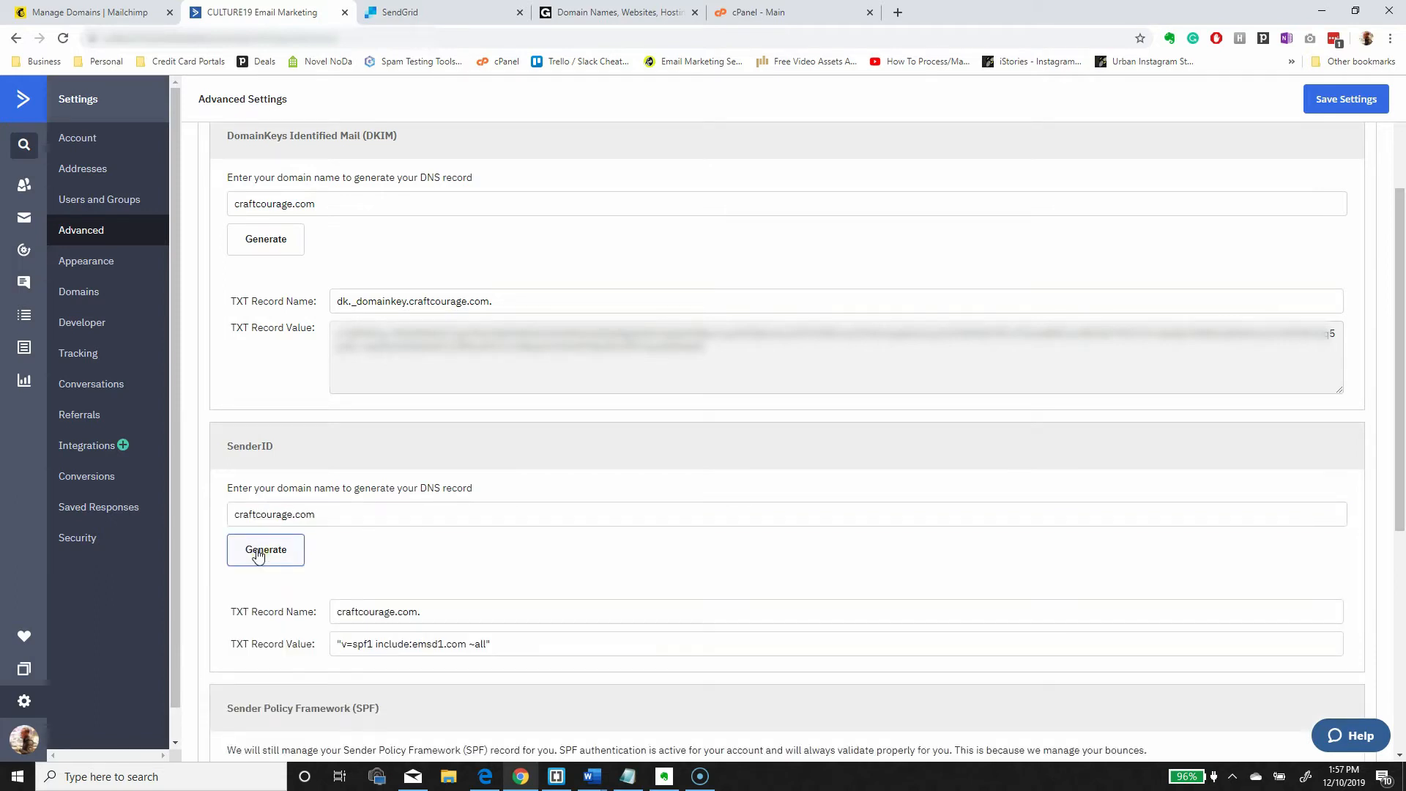
pyautogui.moveTo(1400, 432)
pyautogui.mouseDown()
pyautogui.moveTo(1405, 484)
pyautogui.moveTo(1403, 440)
pyautogui.mouseUp()
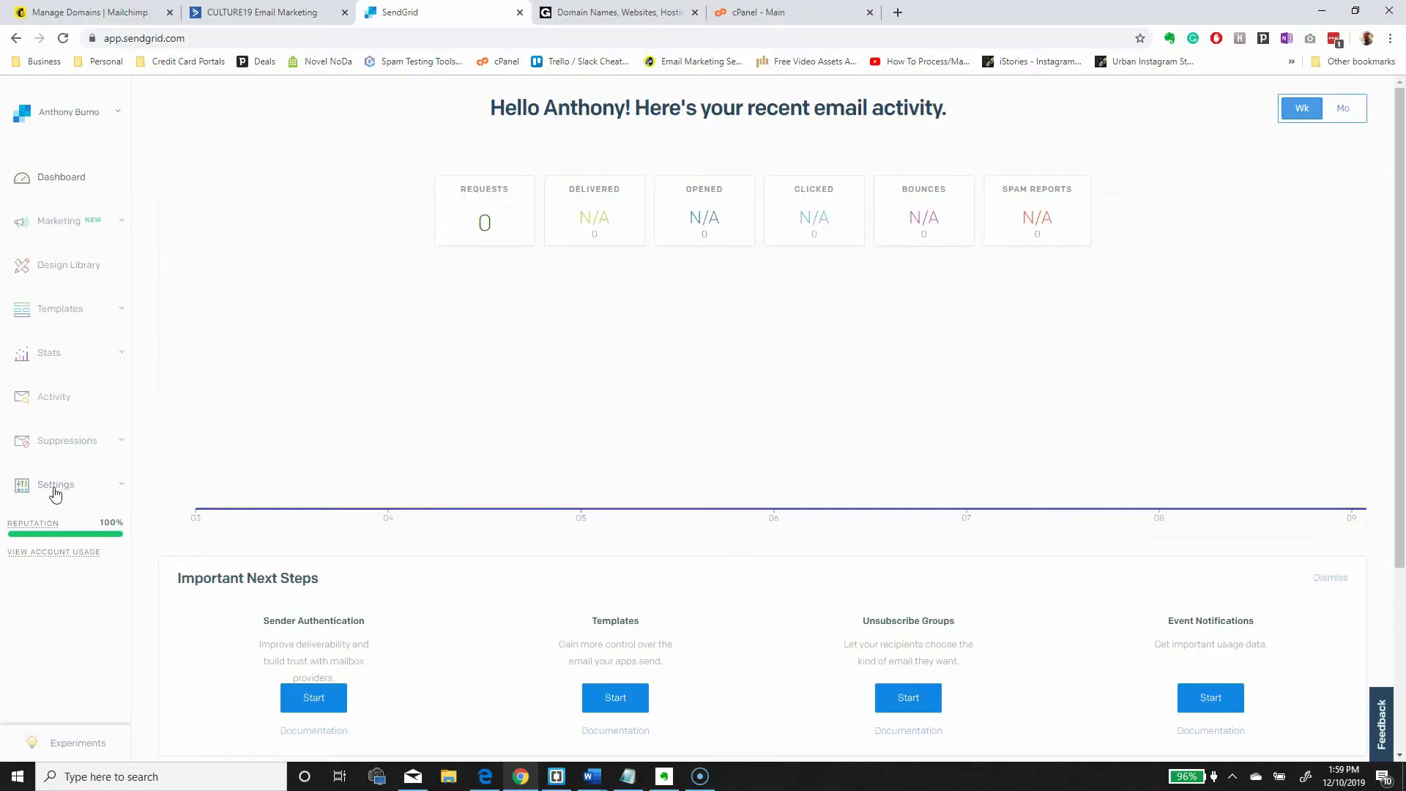
# - Begin SendGrid domain authentication from Sender Authentication with link branding set to Yes
pyautogui.click(60, 489)
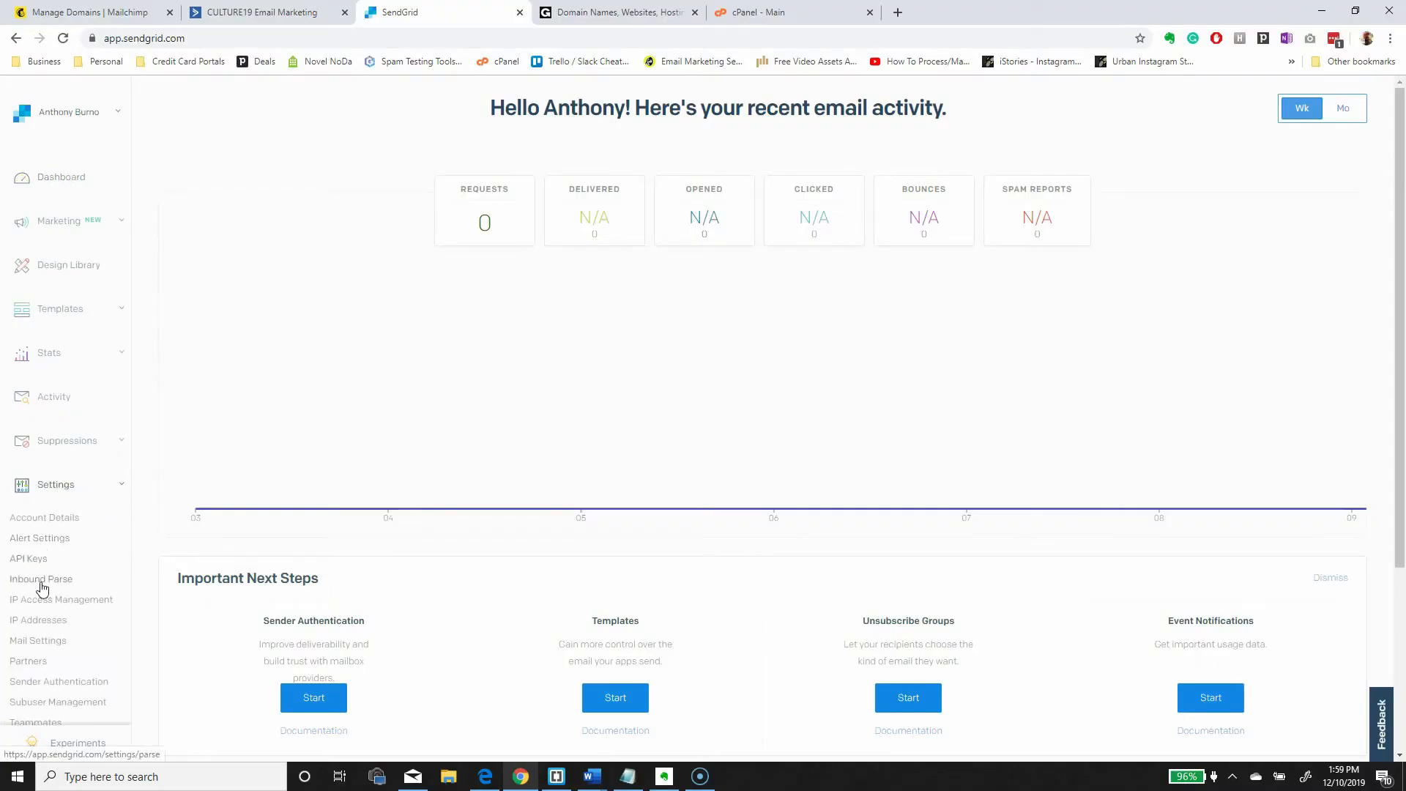
pyautogui.scroll(-3, 41, 585)
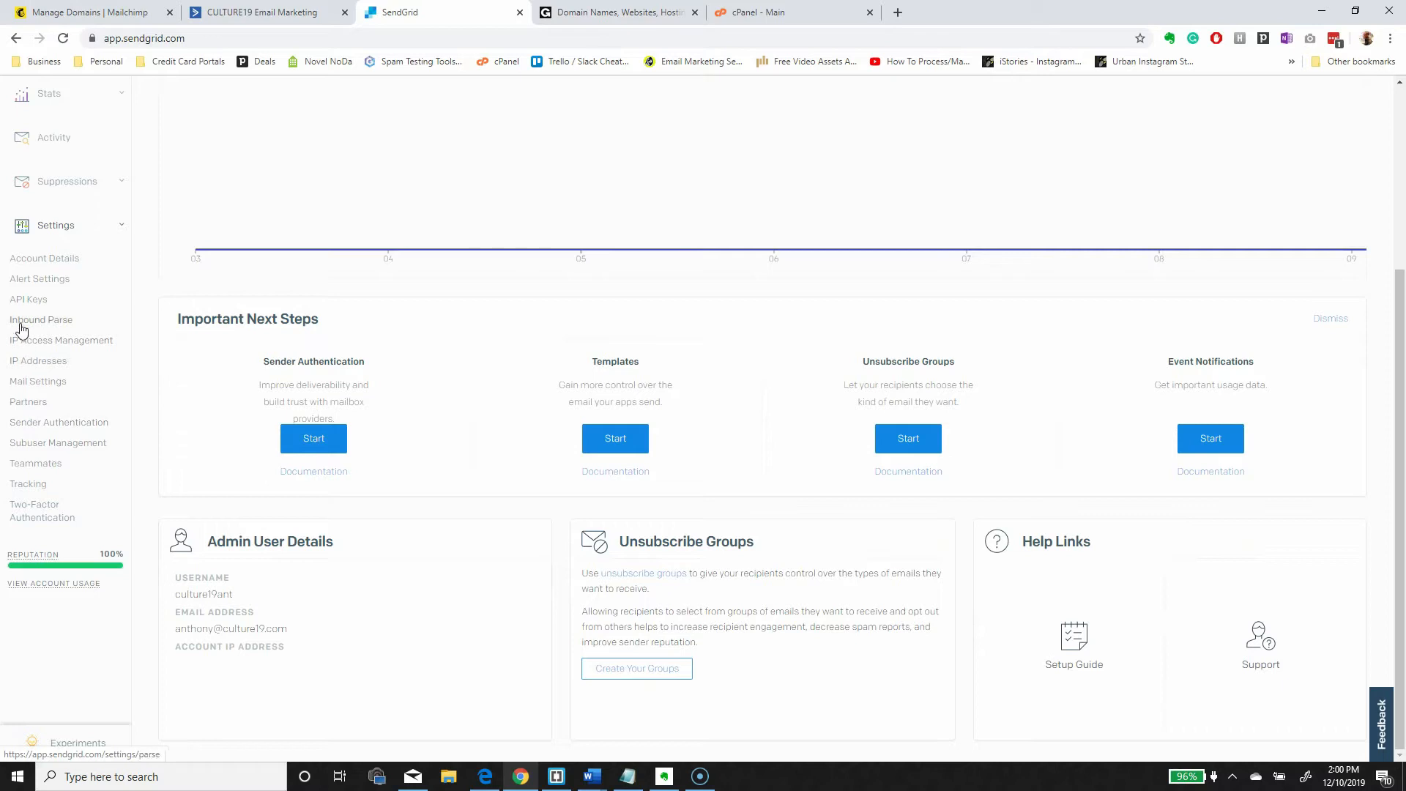
pyautogui.click(50, 423)
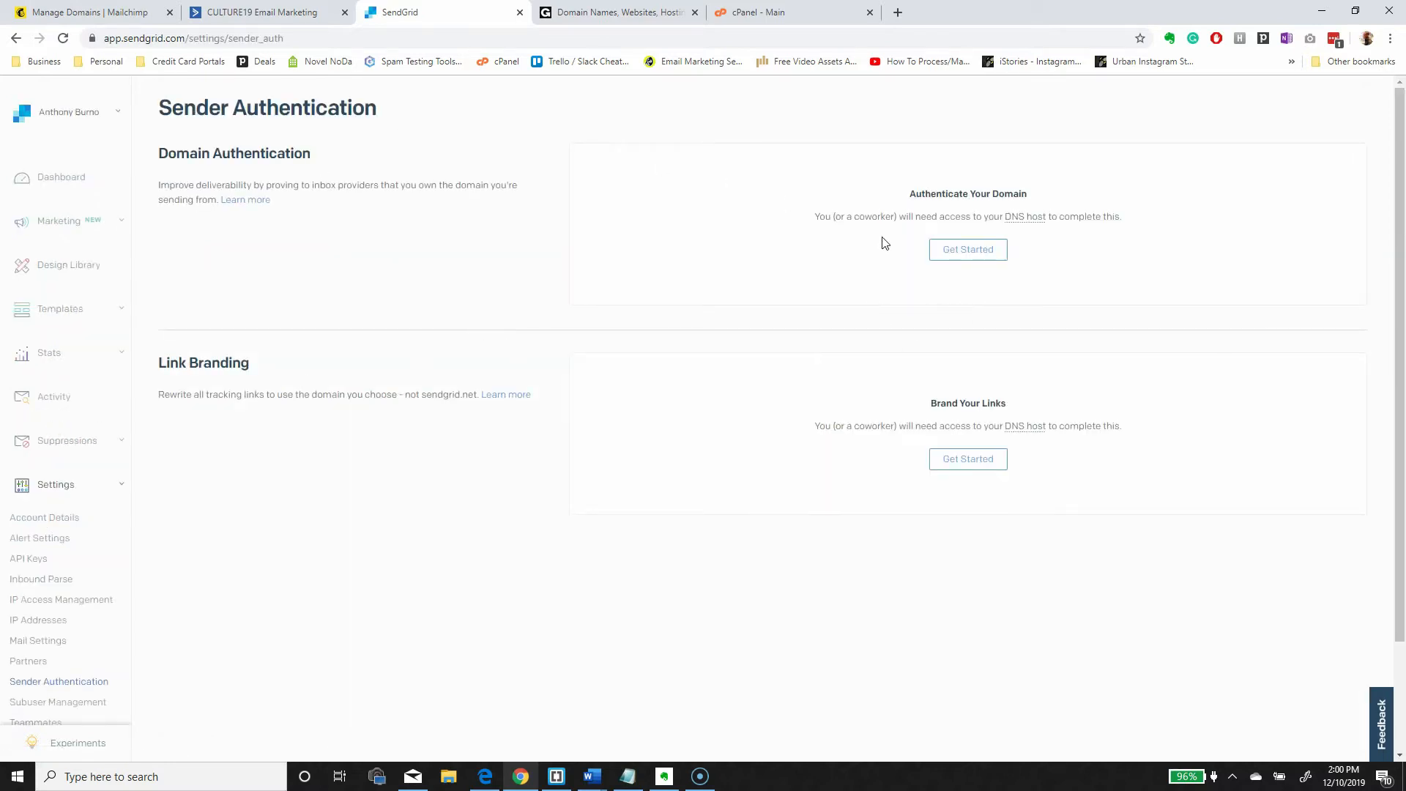
pyautogui.click(959, 253)
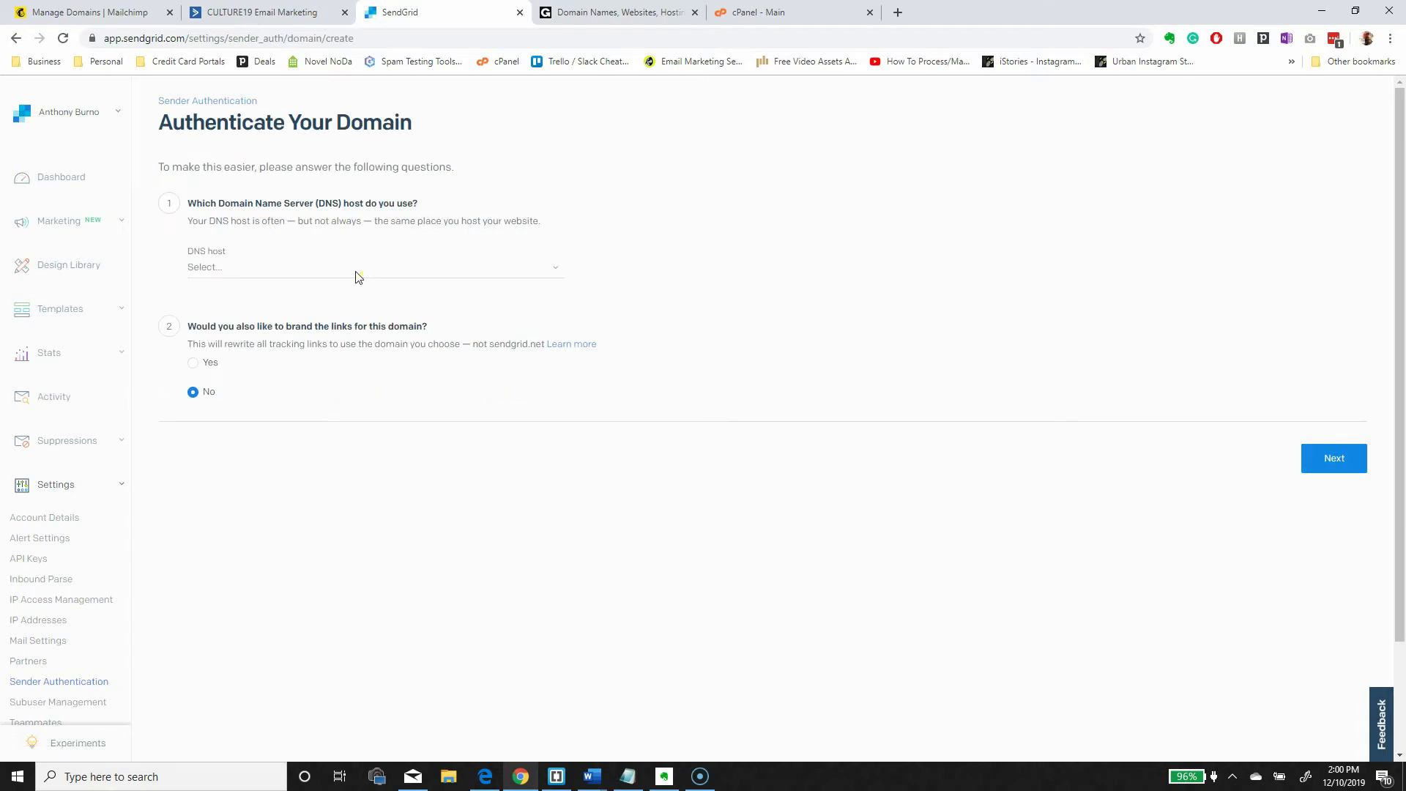
pyautogui.click(358, 271)
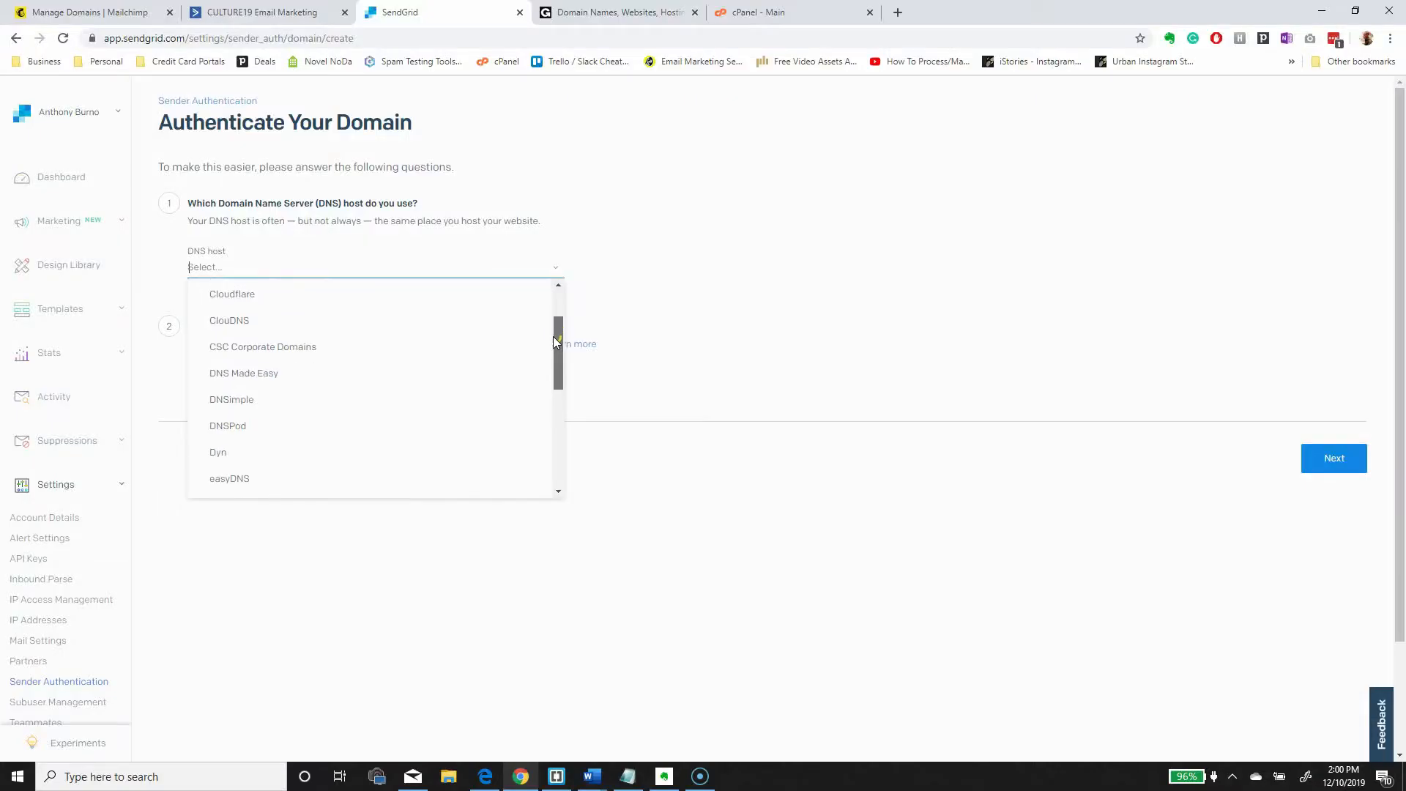
pyautogui.moveTo(554, 342); pyautogui.dragTo(527, 314)
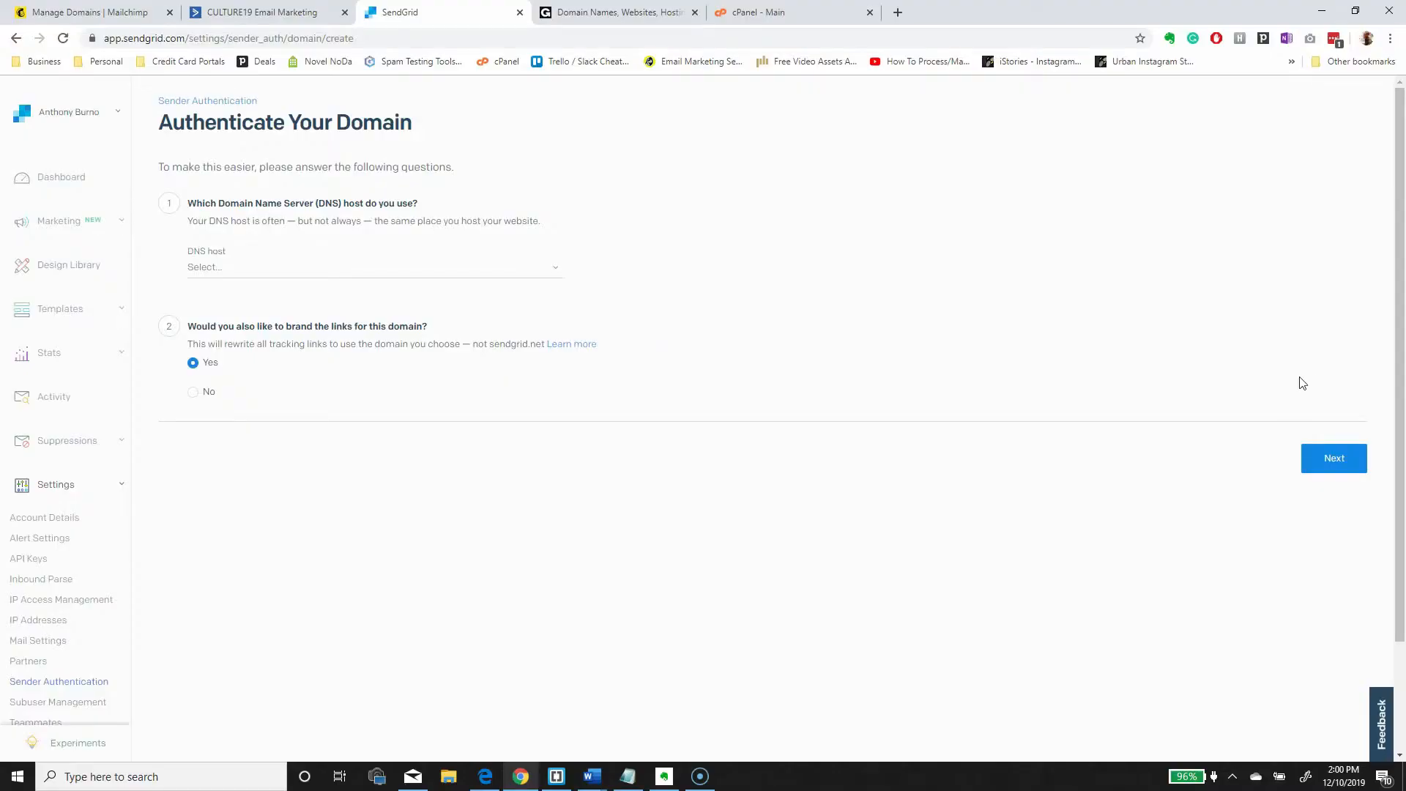
pyautogui.click(1326, 456)
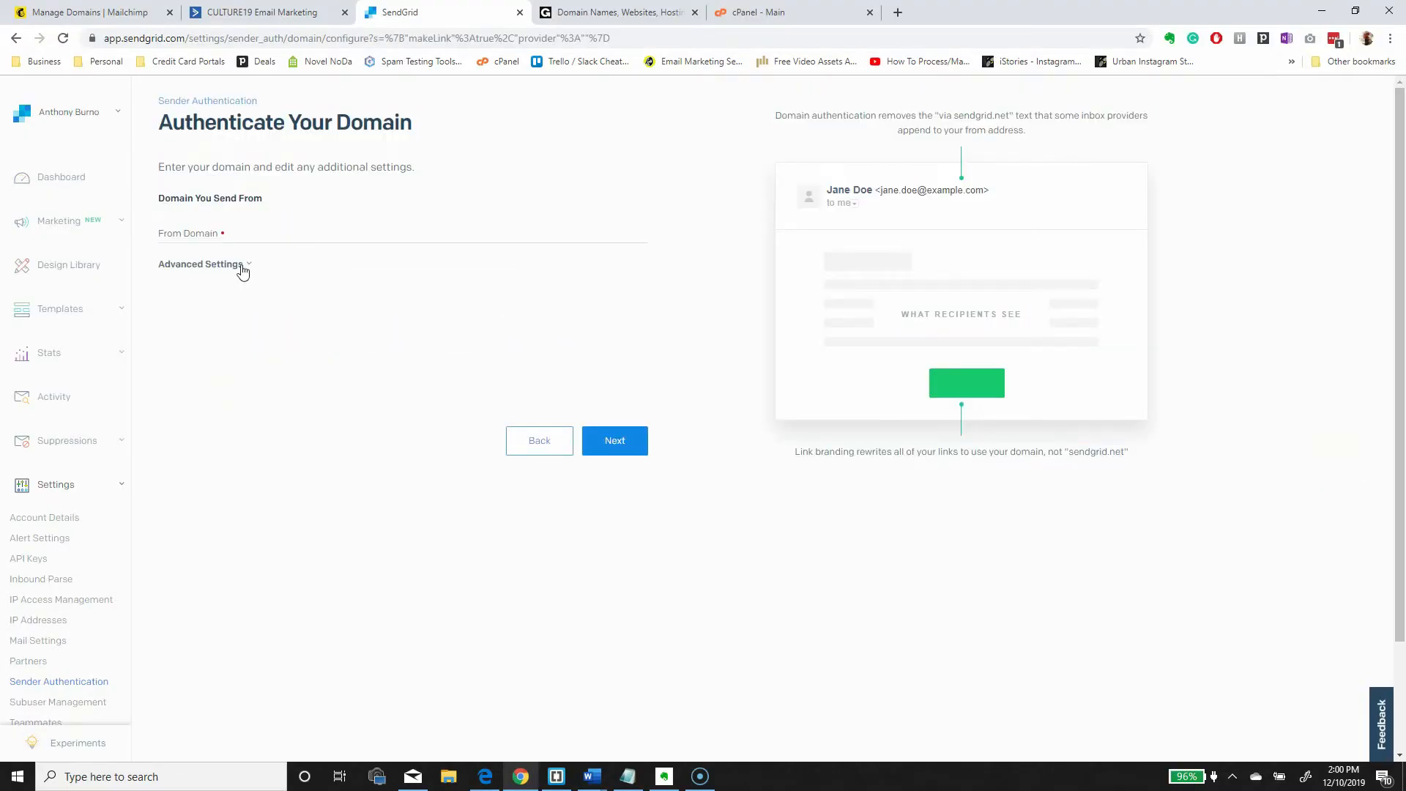
# - Enter craftcourage.com as SendGrid's From Domain and proceed
pyautogui.click(203, 236)
pyautogui.write('craftcourage.com')
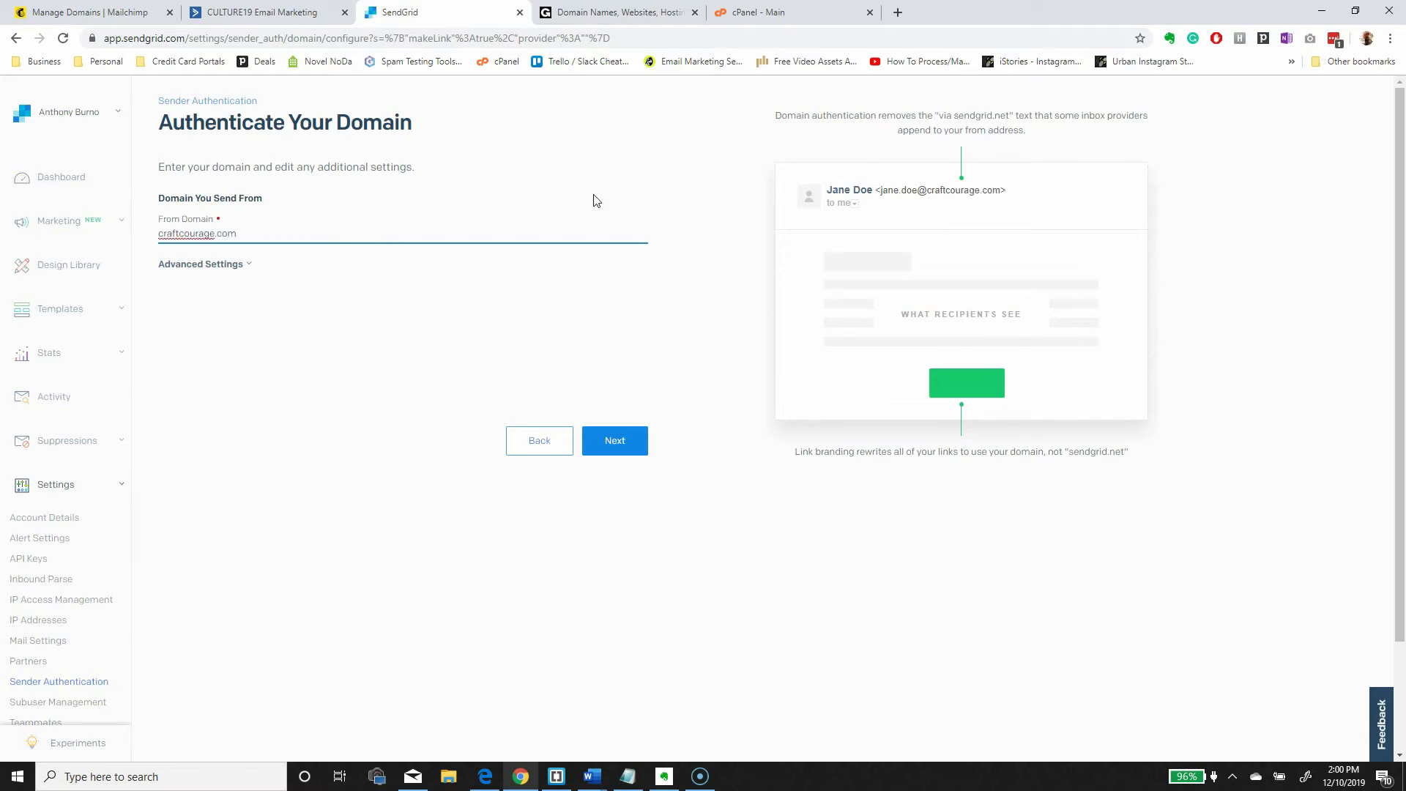
pyautogui.click(603, 437)
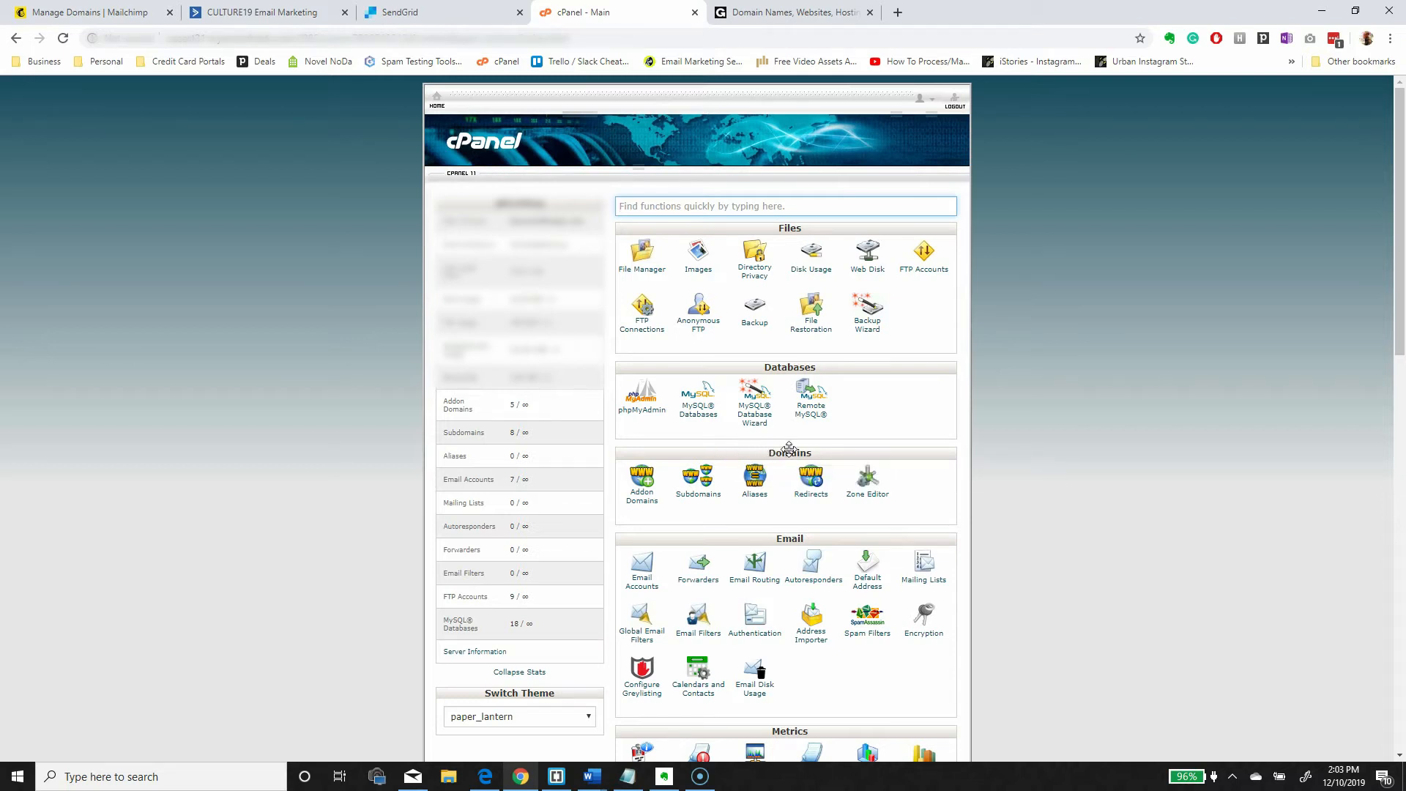
# - Show craftcourage.com's records in cPanel Zone Editor and place the Mailchimp tab beside cPanel
pyautogui.click(867, 480)
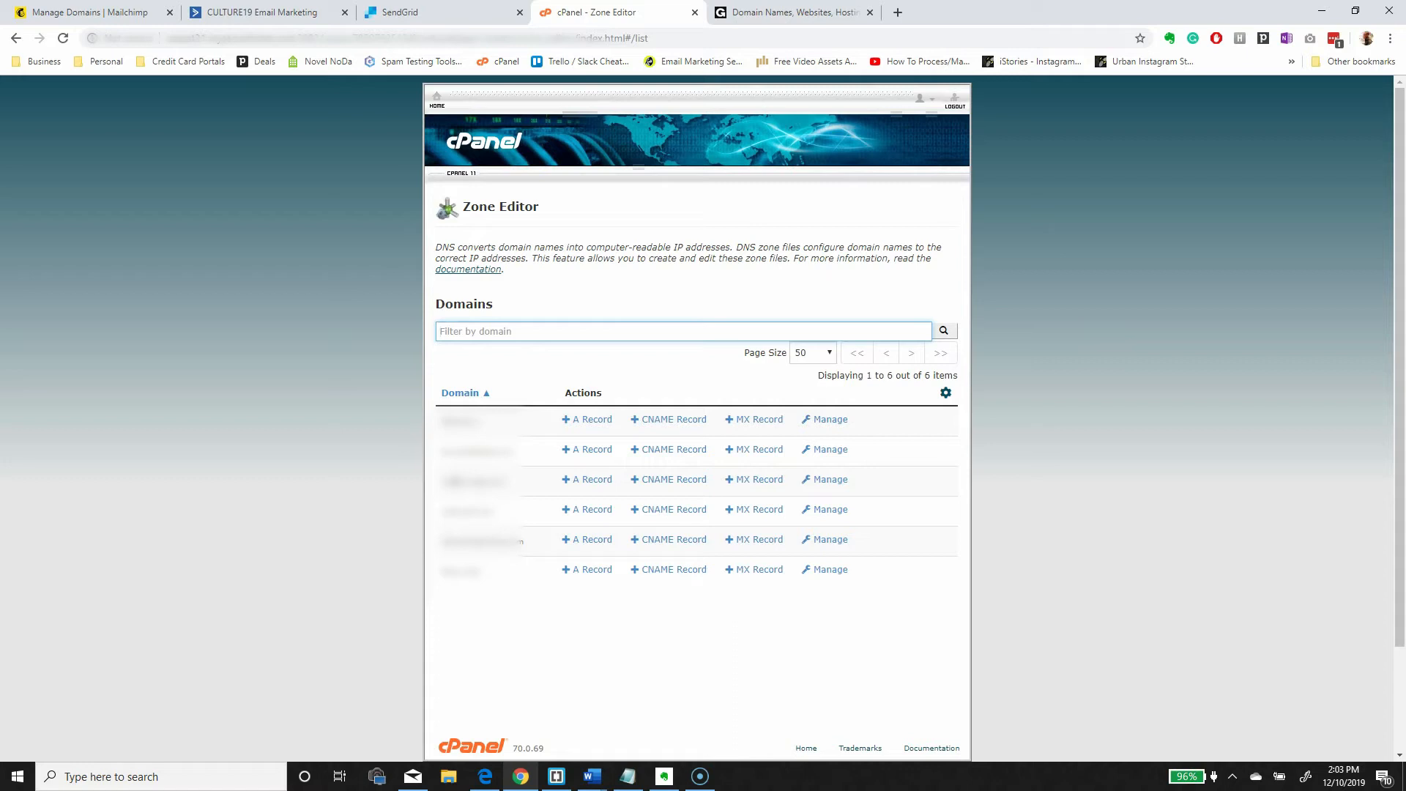
pyautogui.click(812, 480)
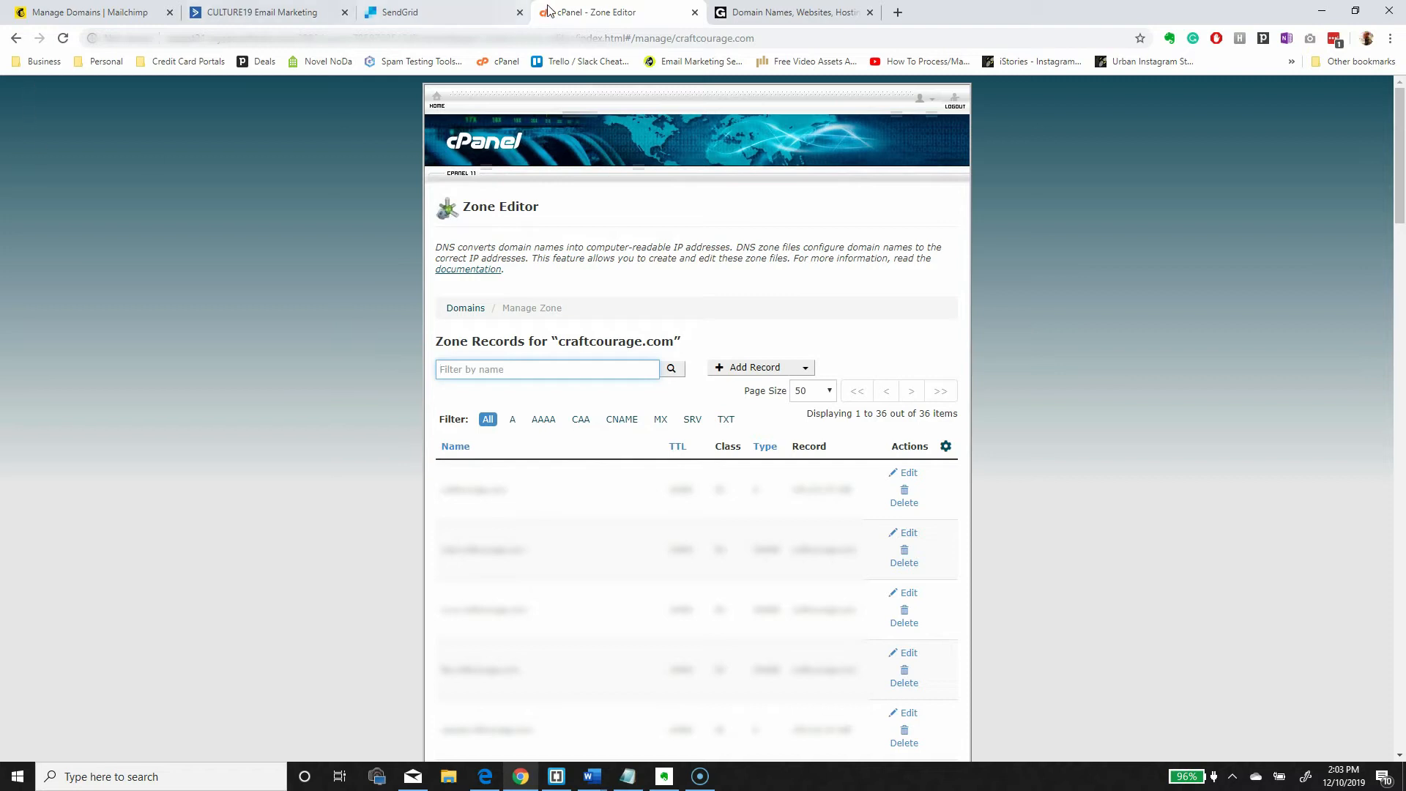
pyautogui.moveTo(110, 12); pyautogui.dragTo(439, 20)
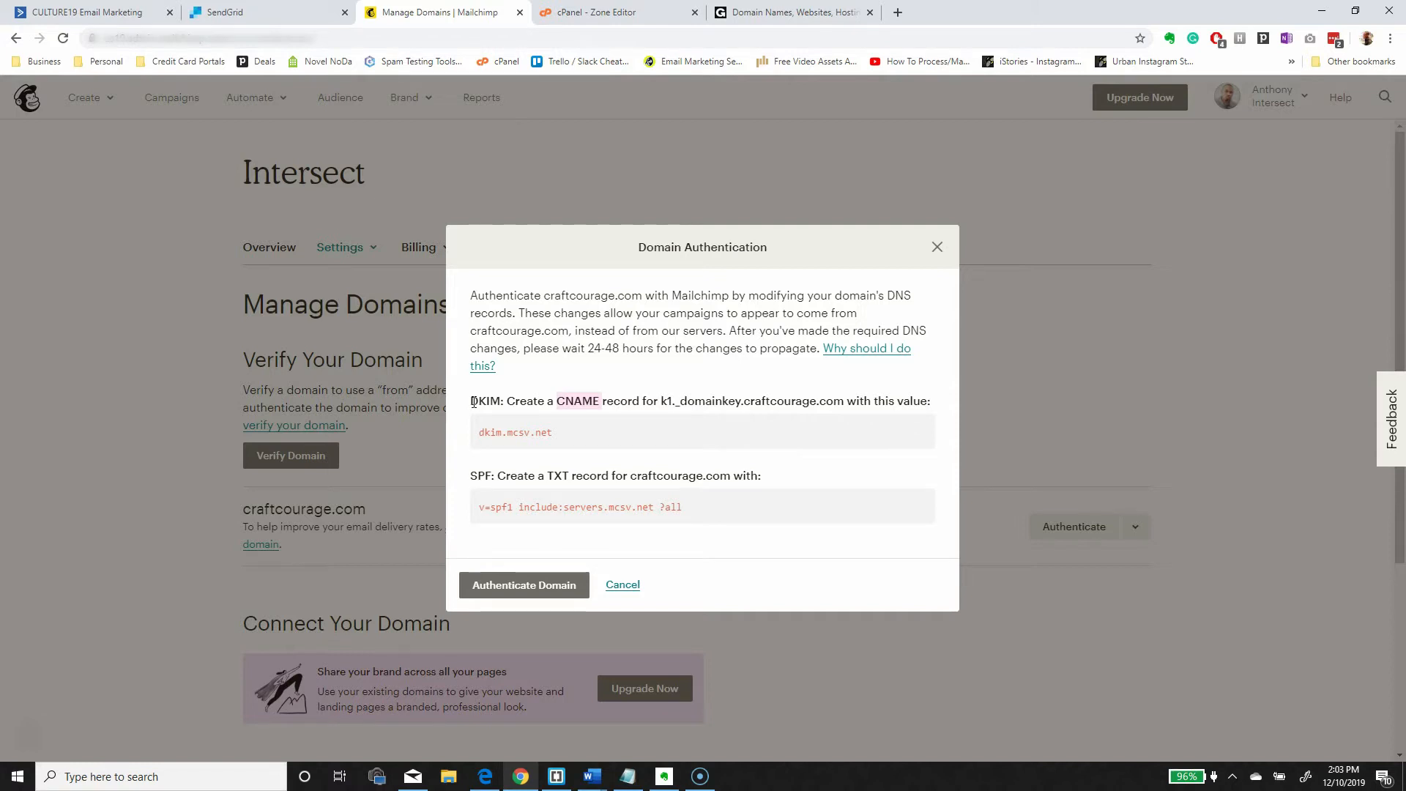
# - Add a blank CNAME record in cPanel and select k1._domainkey.craftcourage.com in Mailchimp
pyautogui.click(564, 404)
pyautogui.moveTo(564, 402); pyautogui.dragTo(599, 400)
pyautogui.click(670, 18)
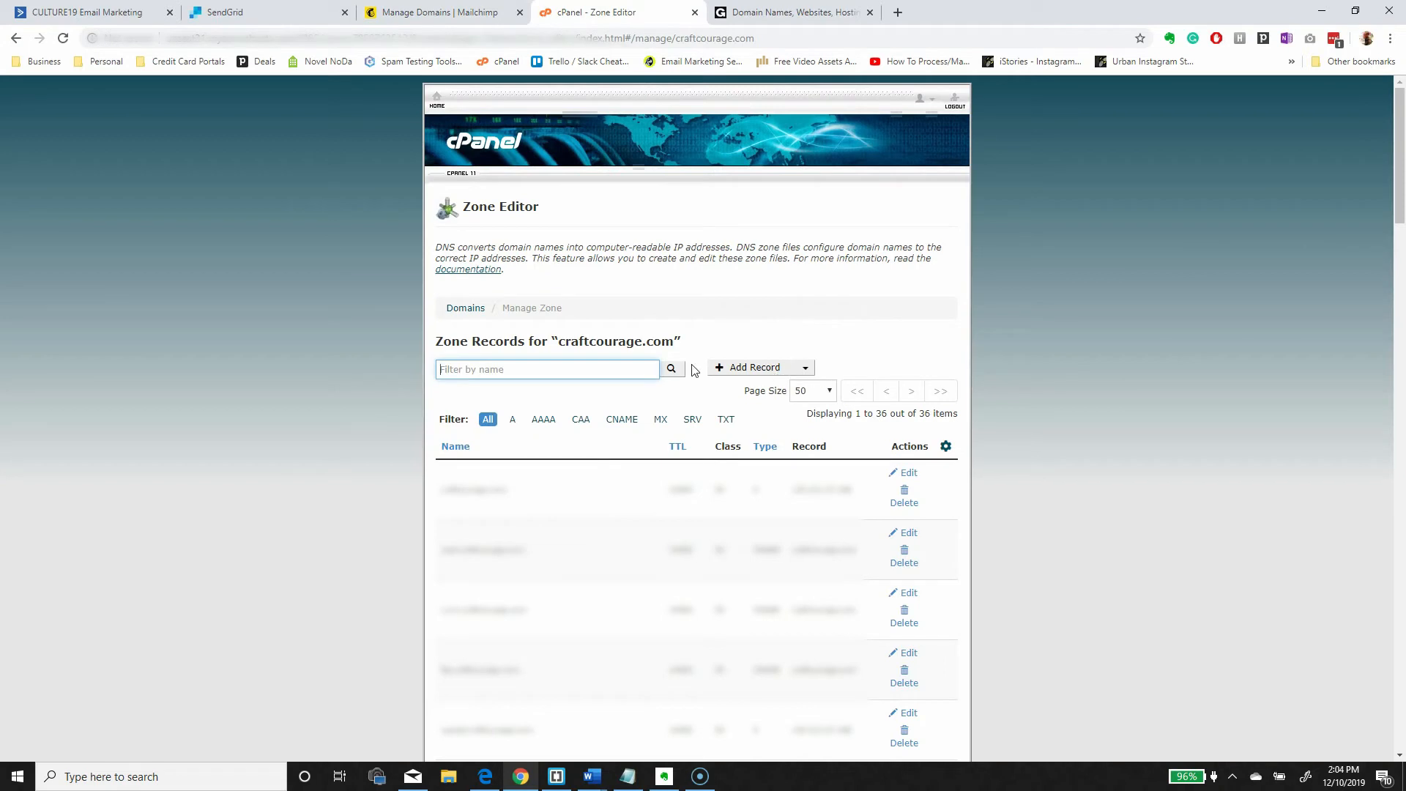
pyautogui.click(803, 368)
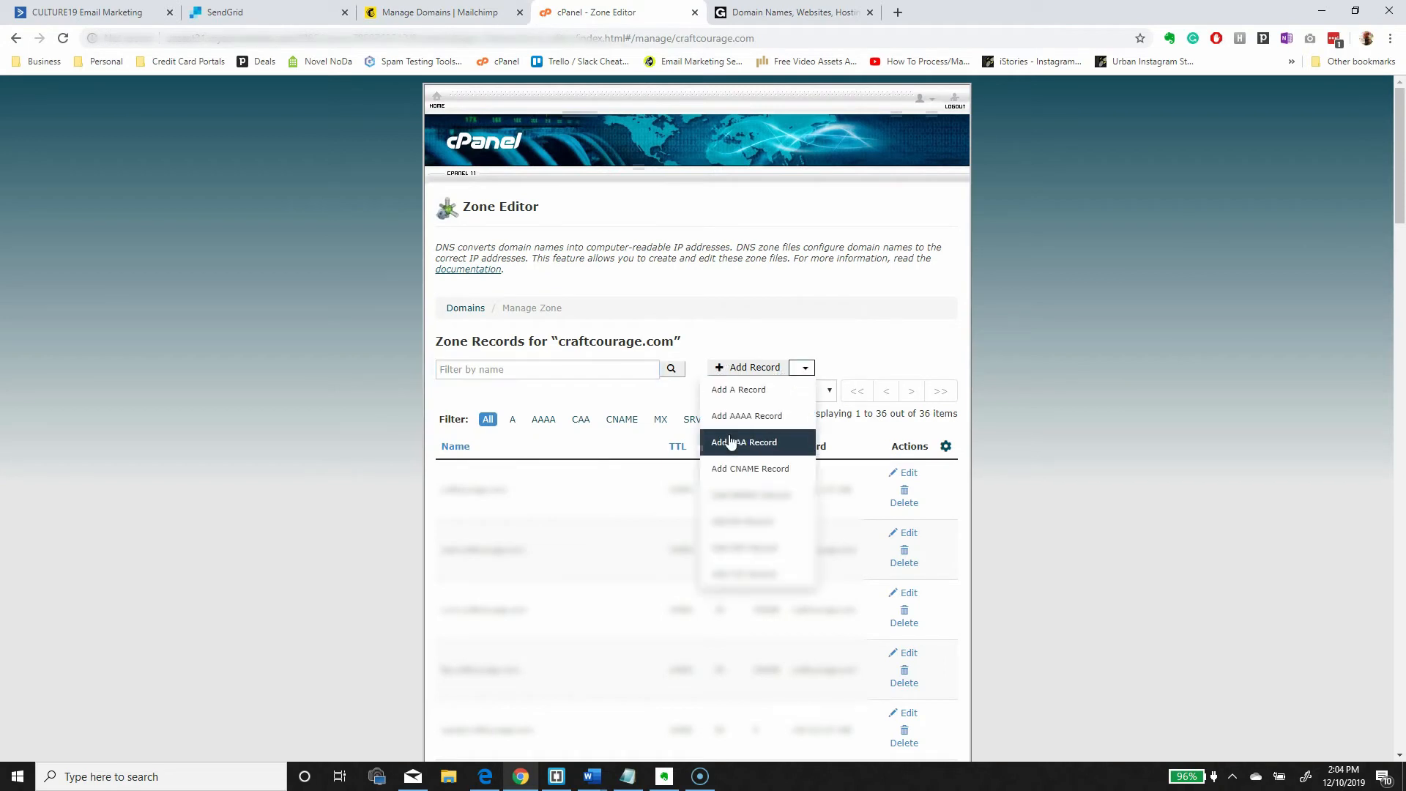
pyautogui.click(750, 469)
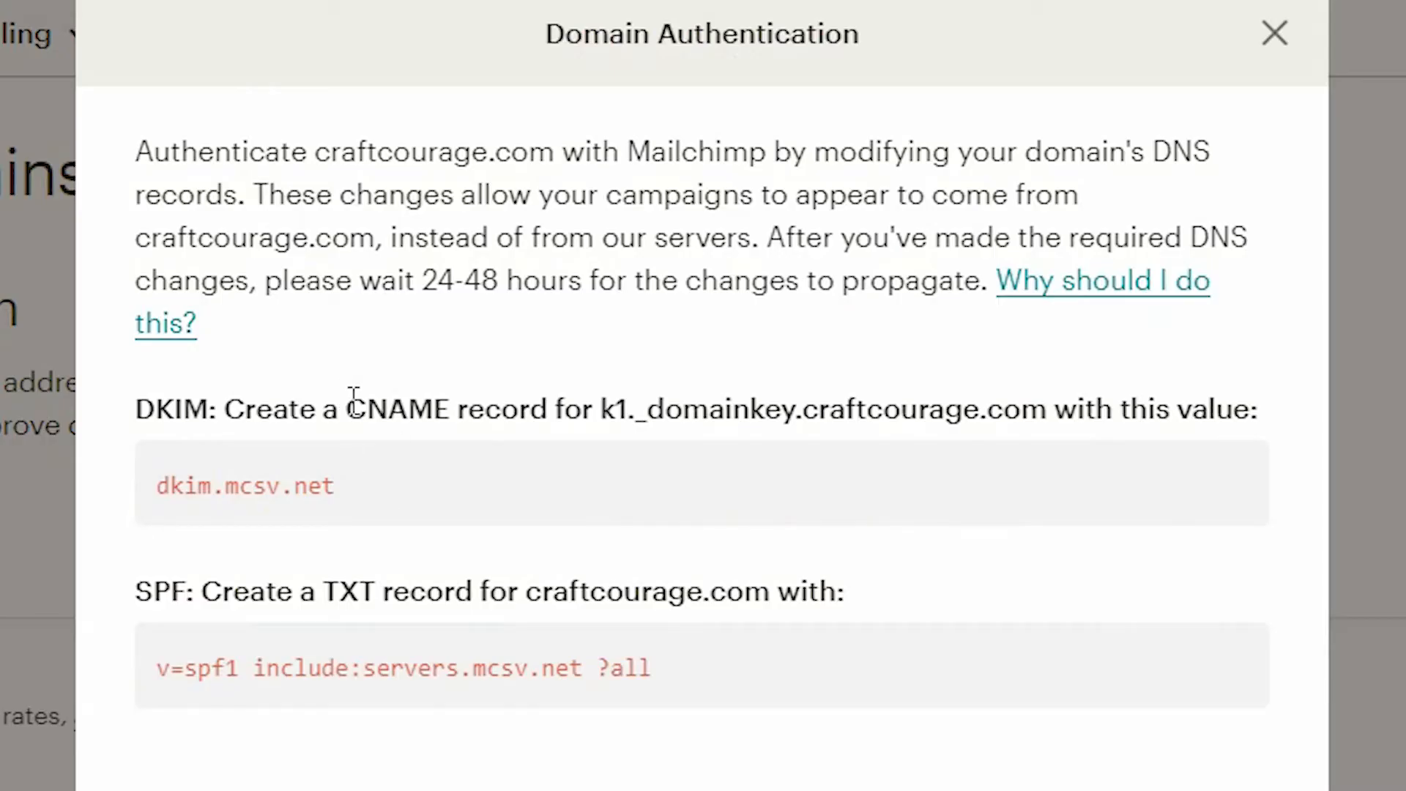
pyautogui.moveTo(355, 414); pyautogui.dragTo(452, 413)
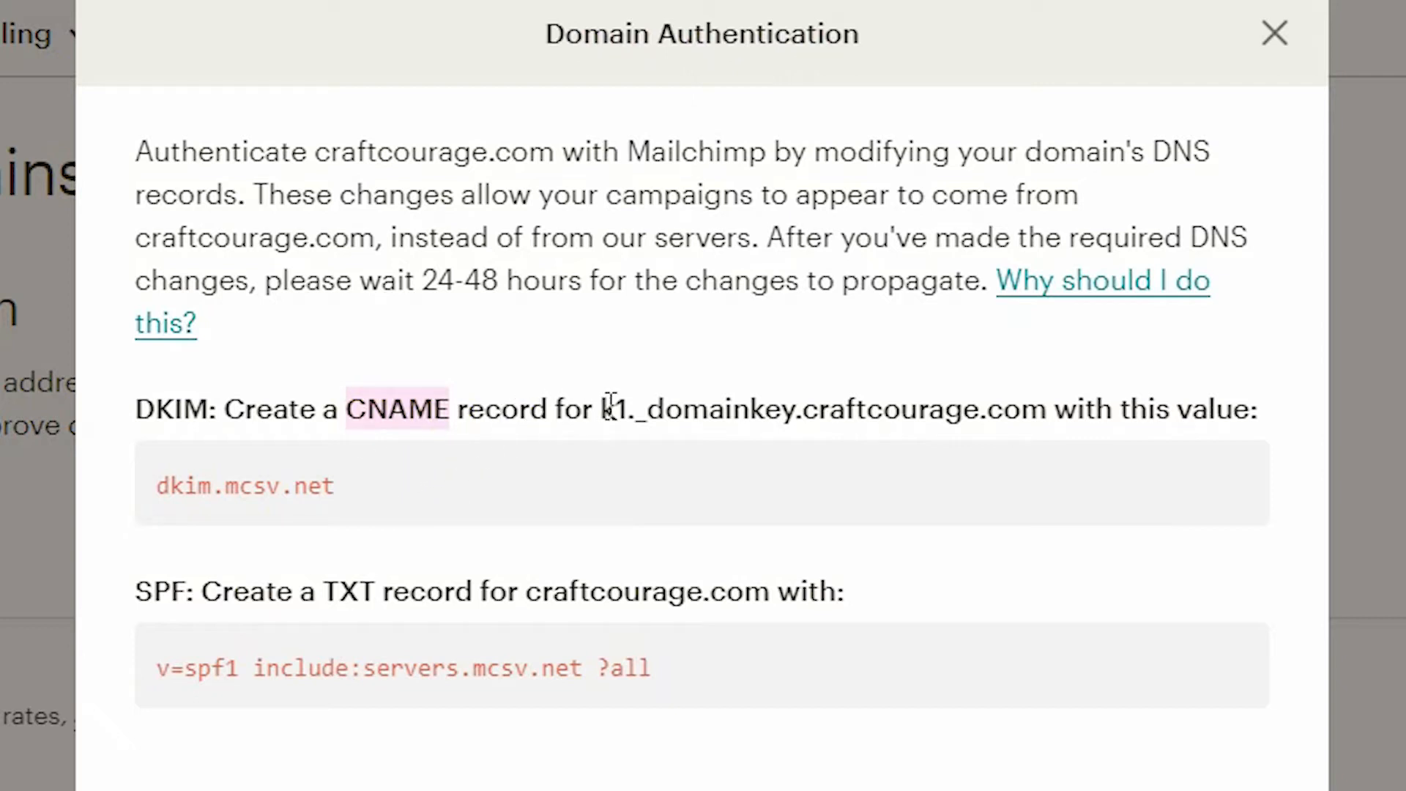
pyautogui.moveTo(601, 412); pyautogui.dragTo(1039, 417)
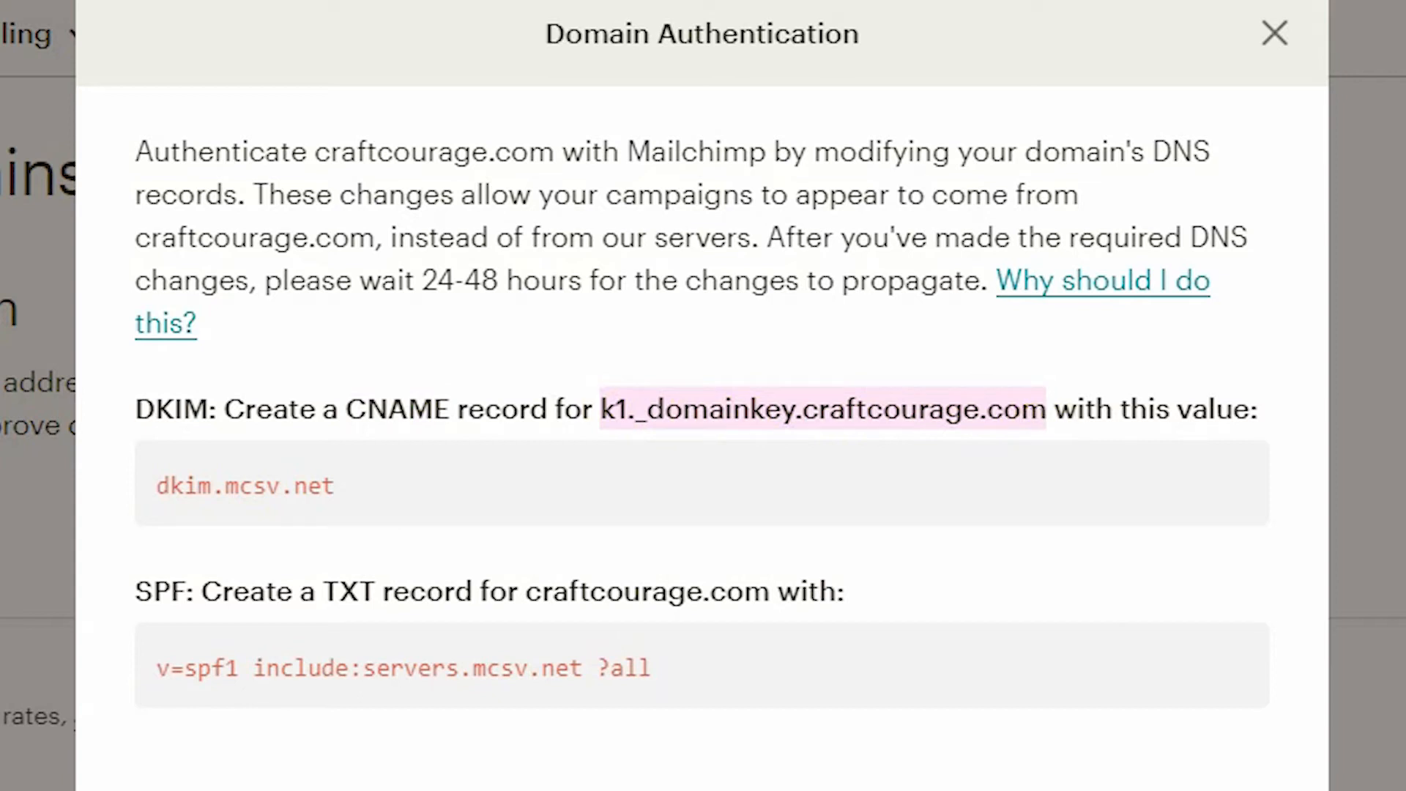
# - Paste k1._domainkey.craftcourage.com into the new CNAME record's Name field
pyautogui.rightClick(643, 408)
pyautogui.click(746, 431)
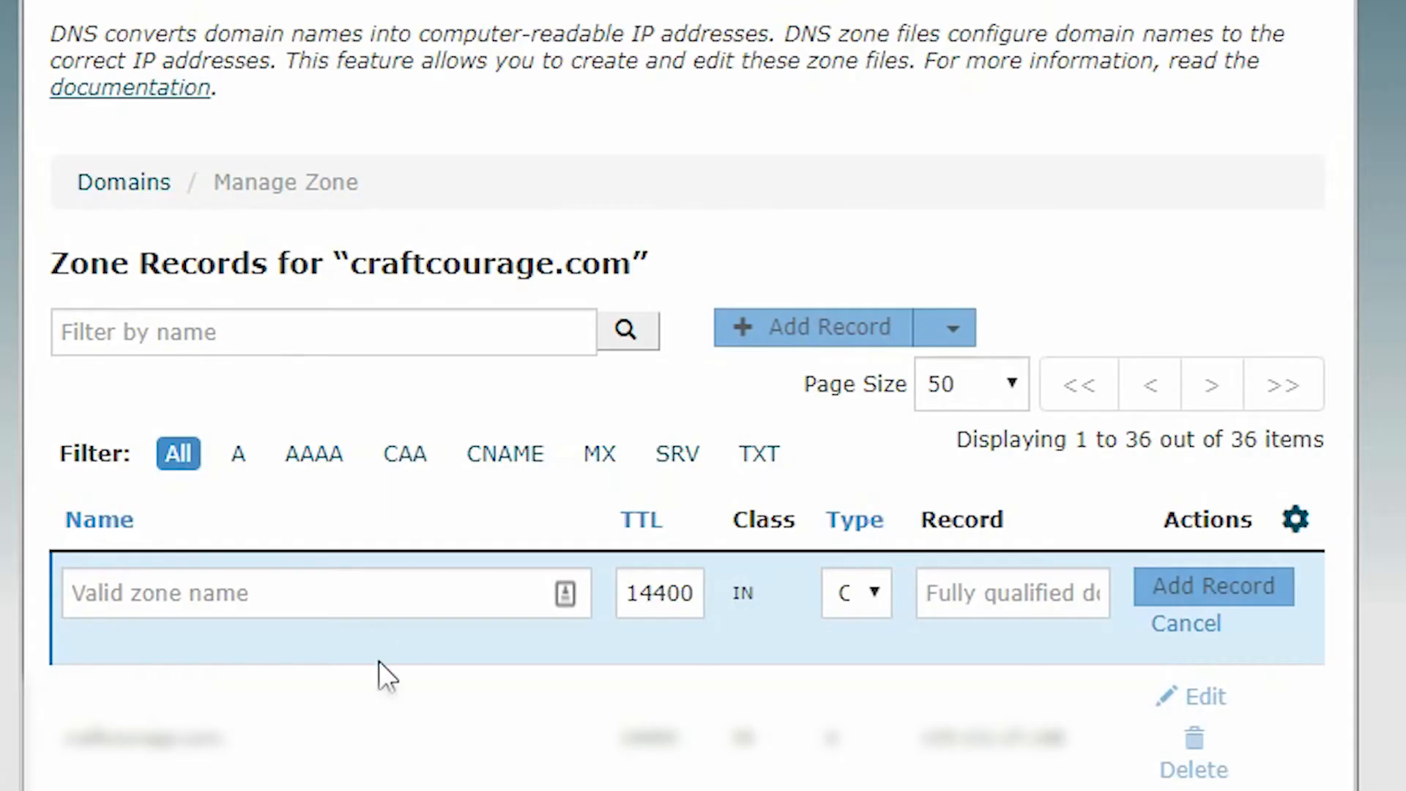
pyautogui.click(264, 592)
pyautogui.hotkey('ctrl', 'v')
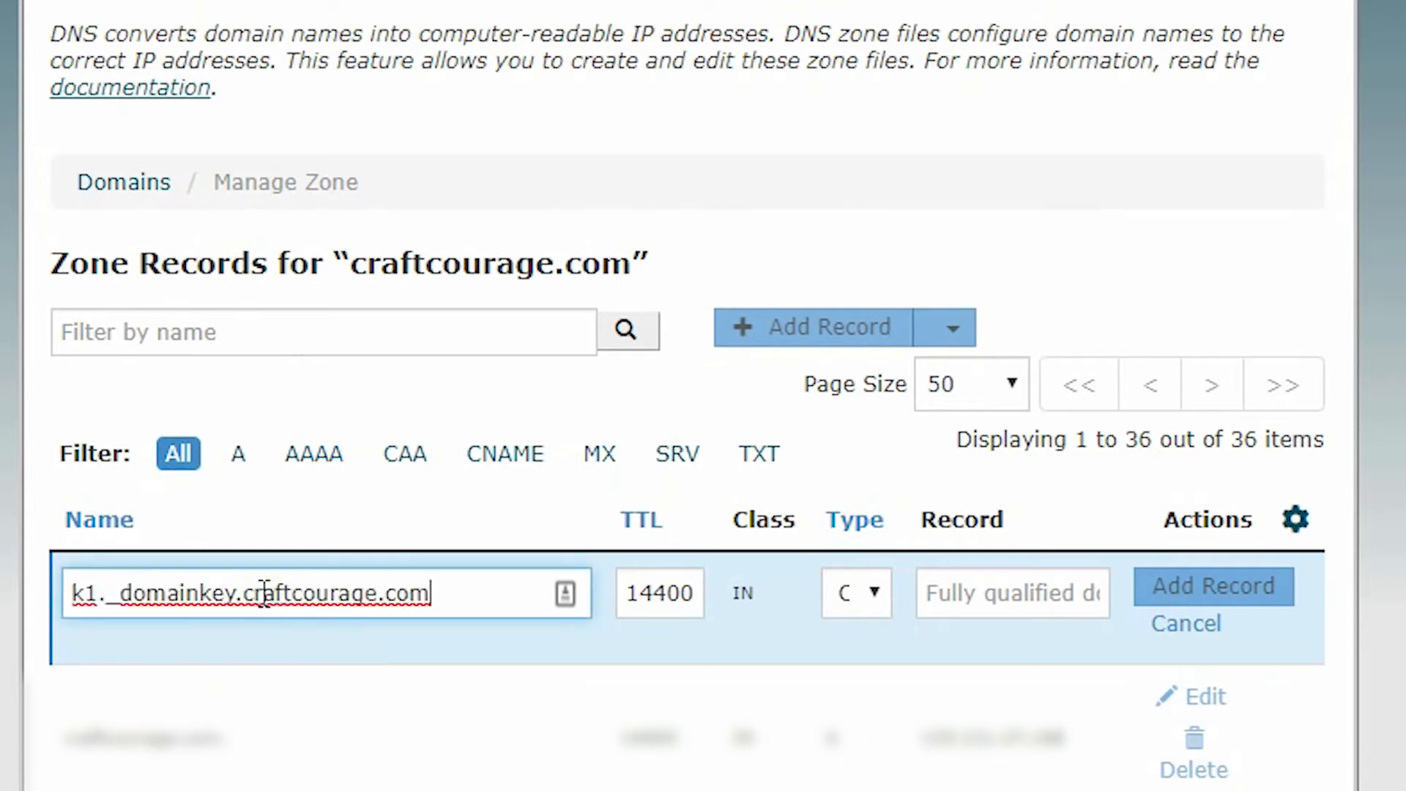
pyautogui.click(379, 607)
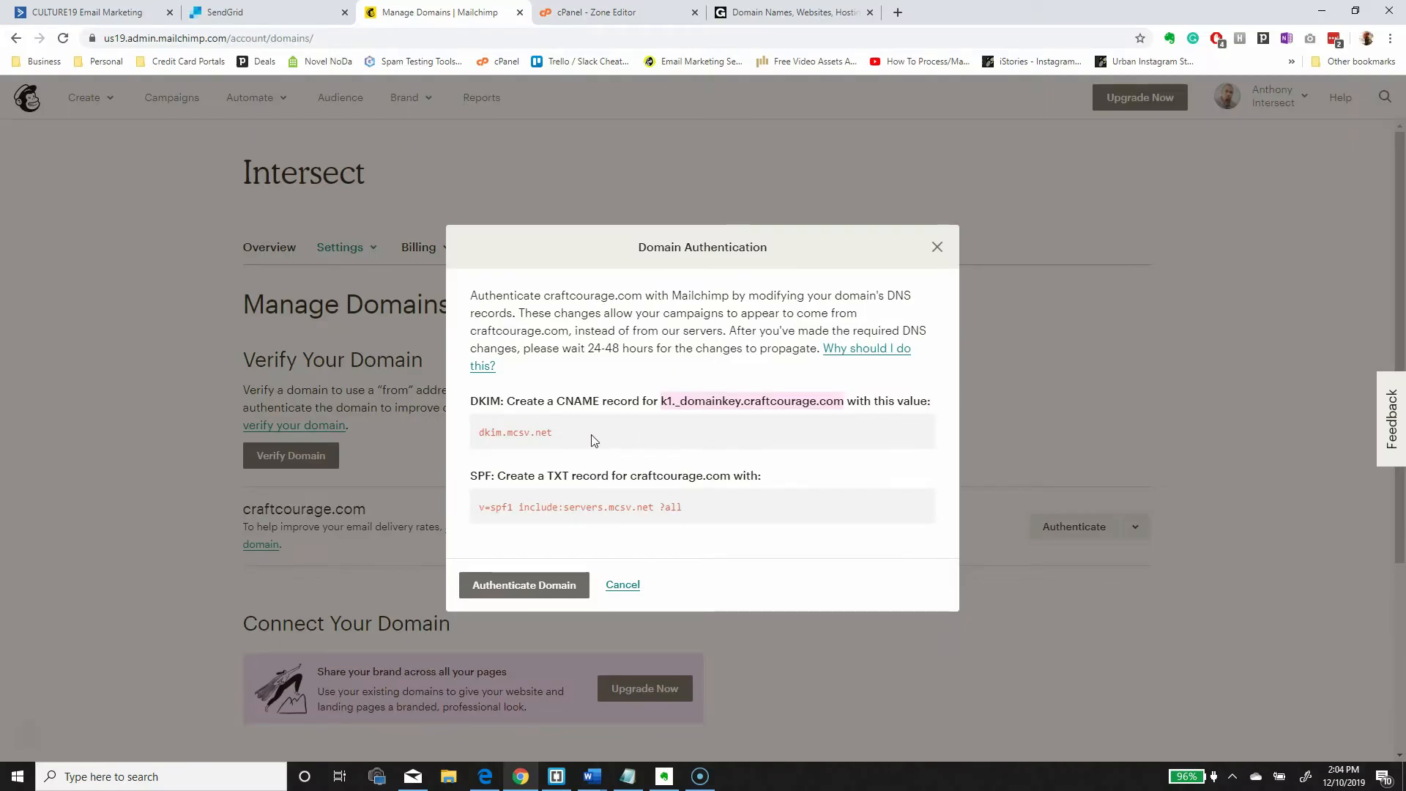
# - Set the CNAME record's target to dkim.mcsv.net
pyautogui.moveTo(593, 440); pyautogui.dragTo(481, 450)
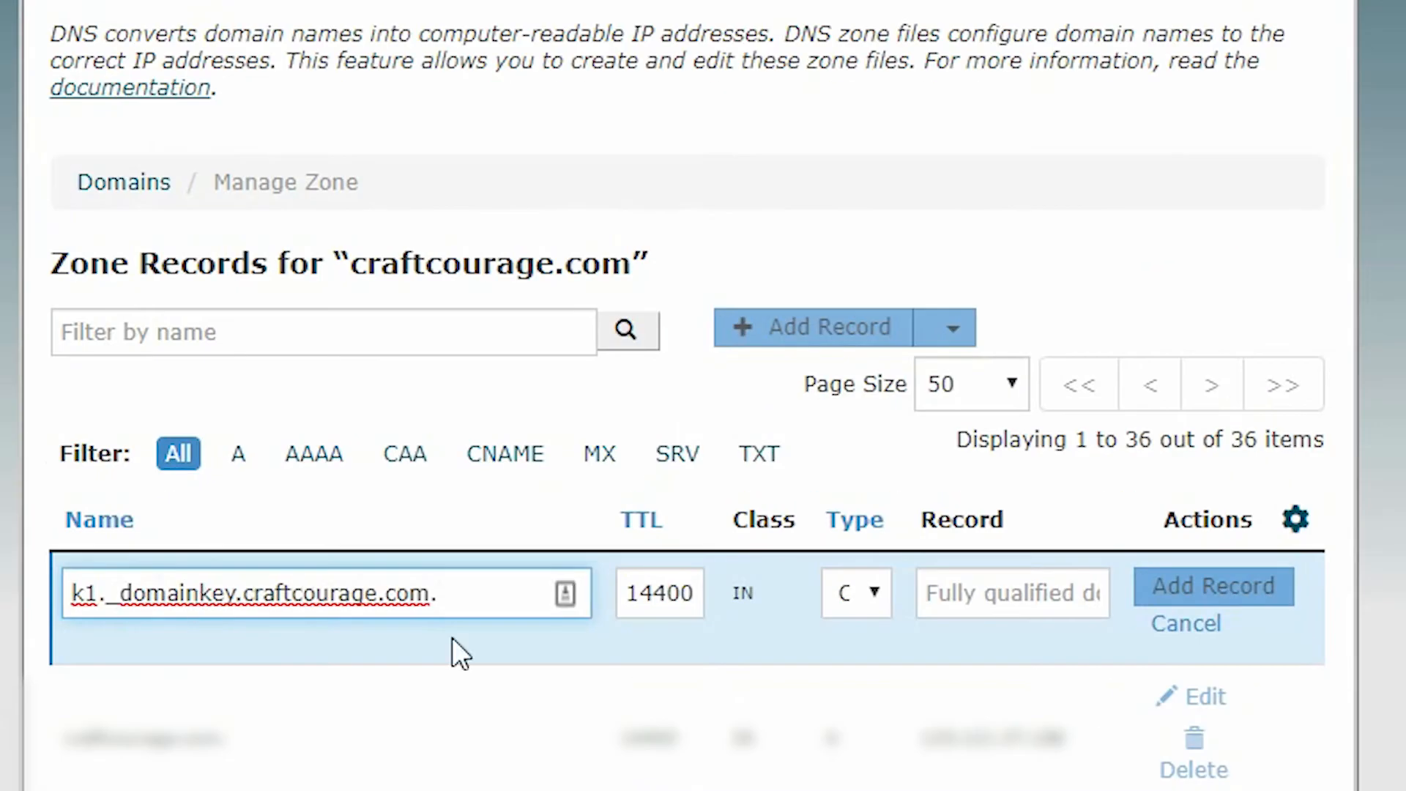
pyautogui.click(1003, 614)
pyautogui.hotkey('ctrl', 'v')
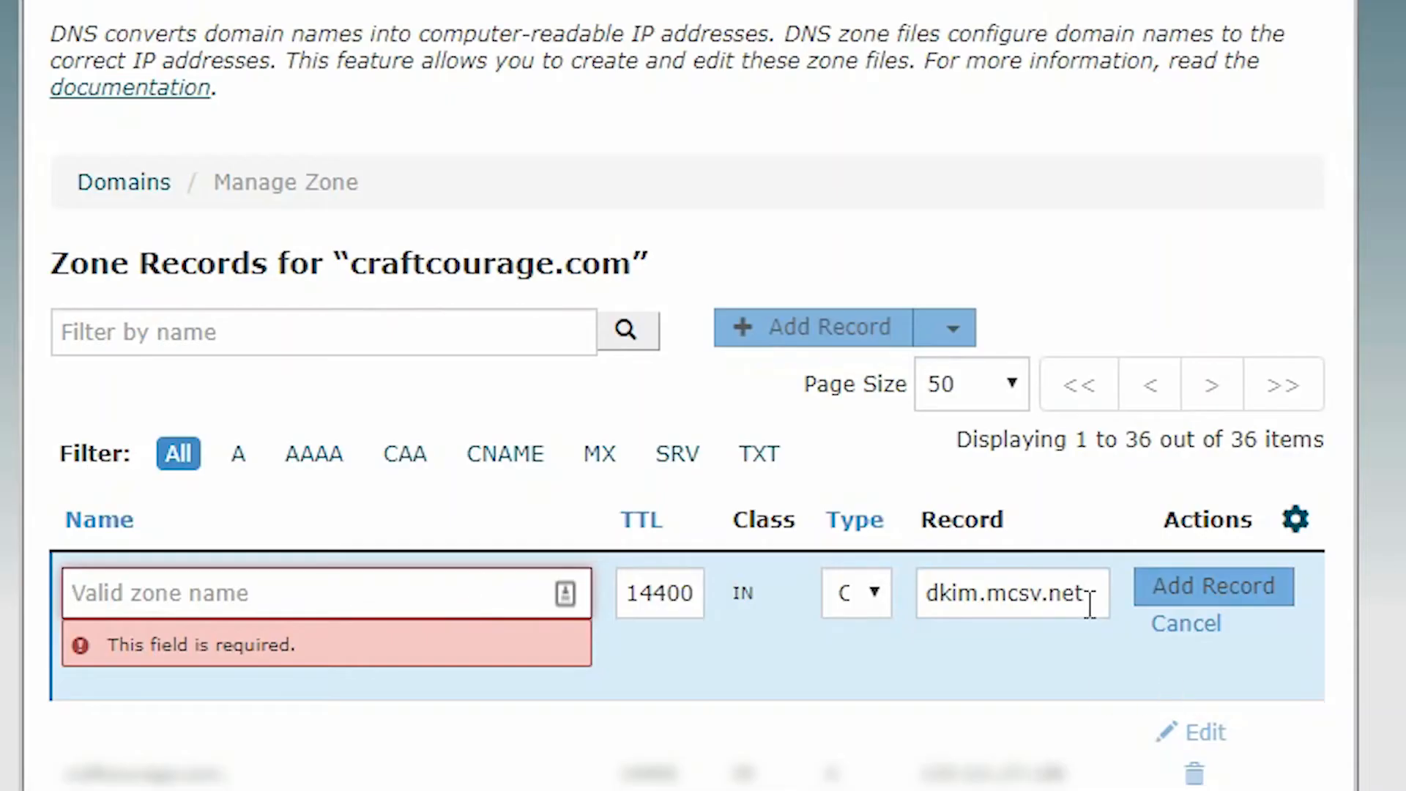
# - Clear and cancel the unfinished CNAME entry, then highlight TXT in Mailchimp's SPF instruction
pyautogui.click(1077, 595)
pyautogui.doubleClick(1077, 595)
pyautogui.press('BackSpace')
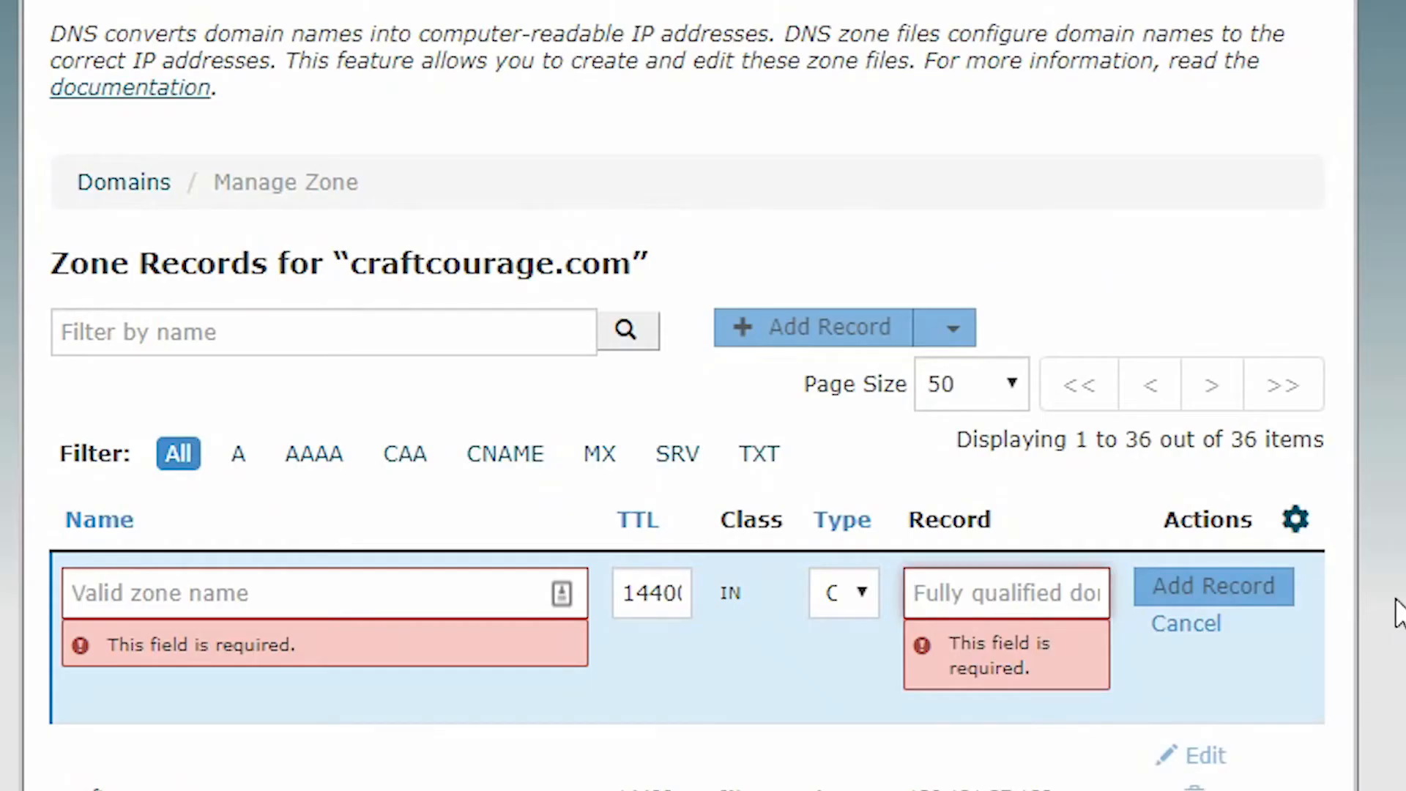
pyautogui.click(1212, 626)
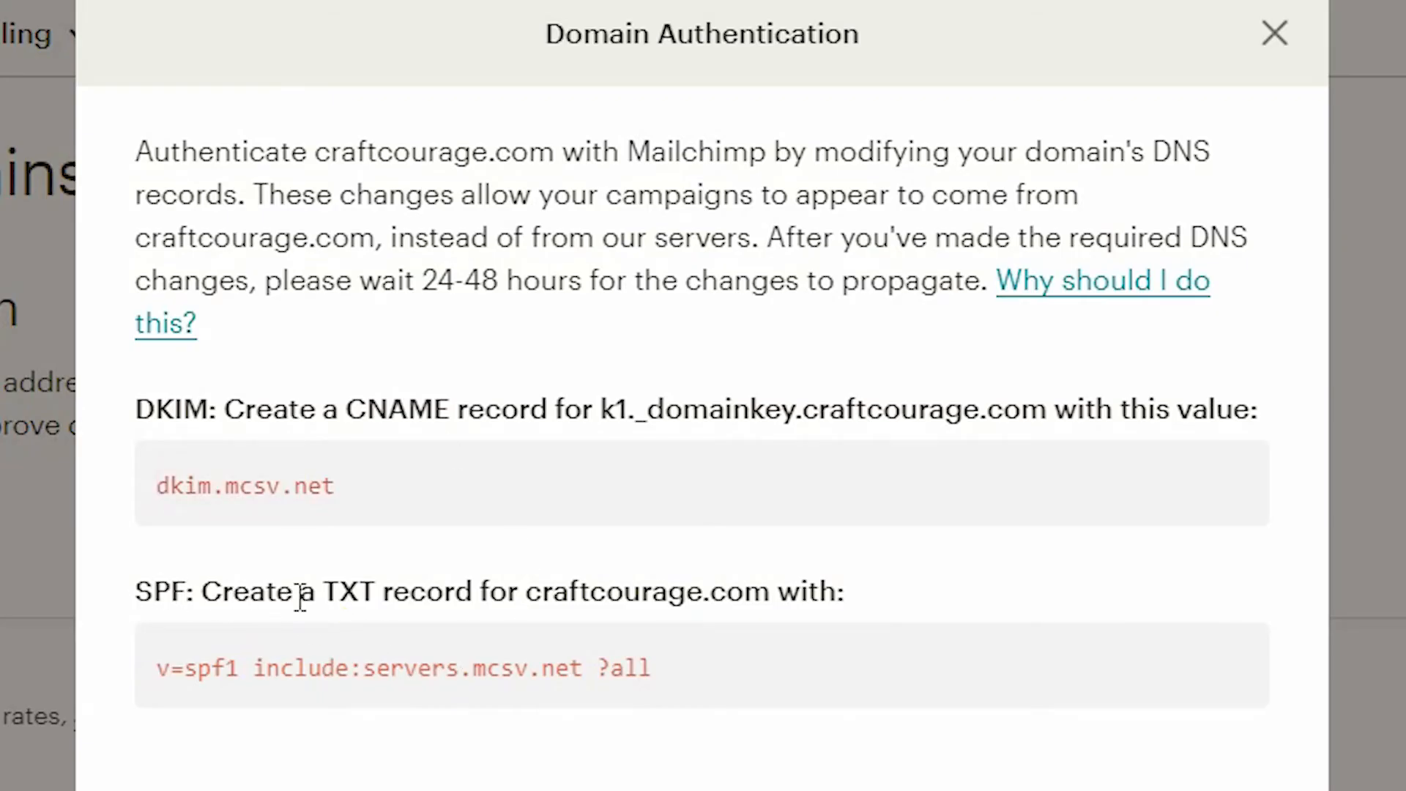
pyautogui.moveTo(330, 591); pyautogui.dragTo(374, 592)
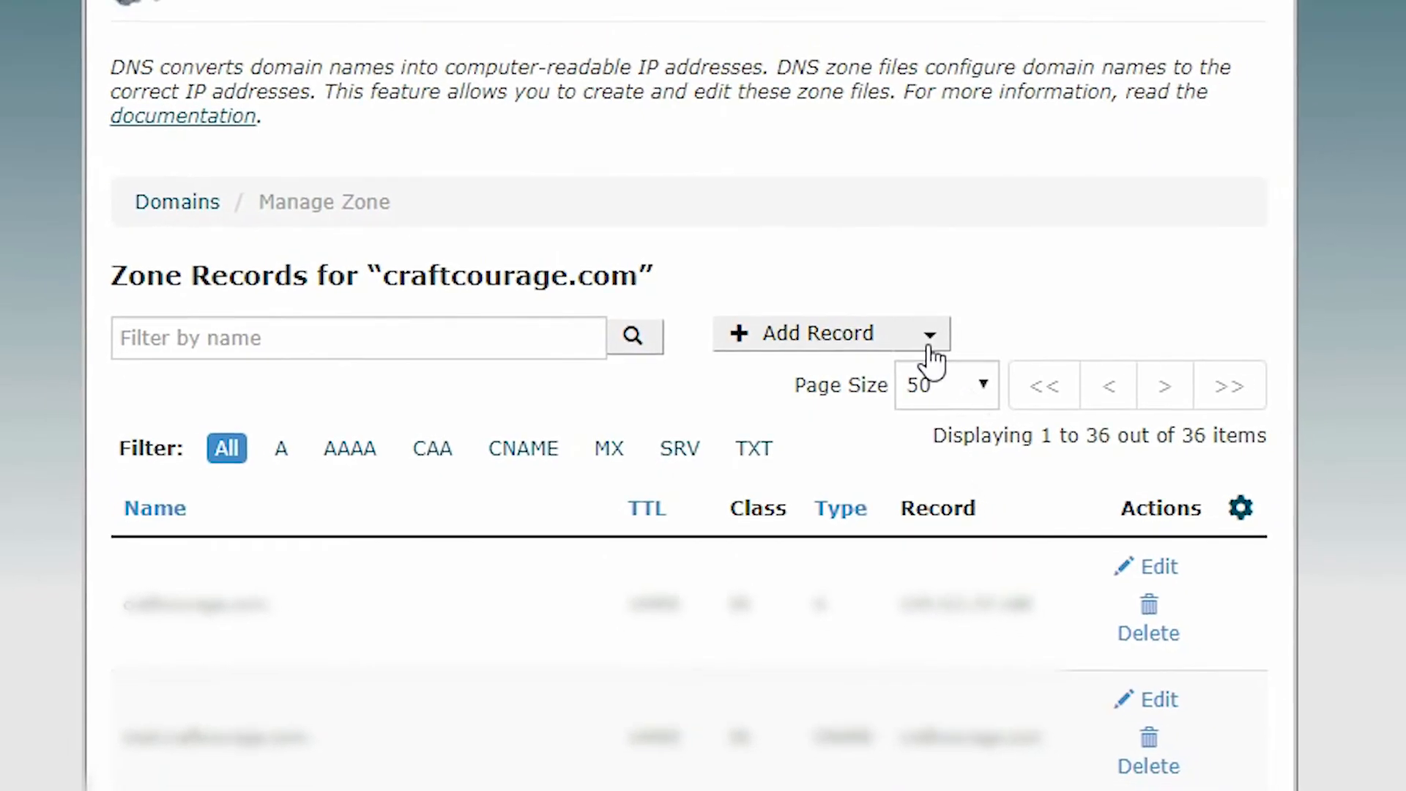
# - Add a new TXT record named craftcourage.com
pyautogui.click(951, 326)
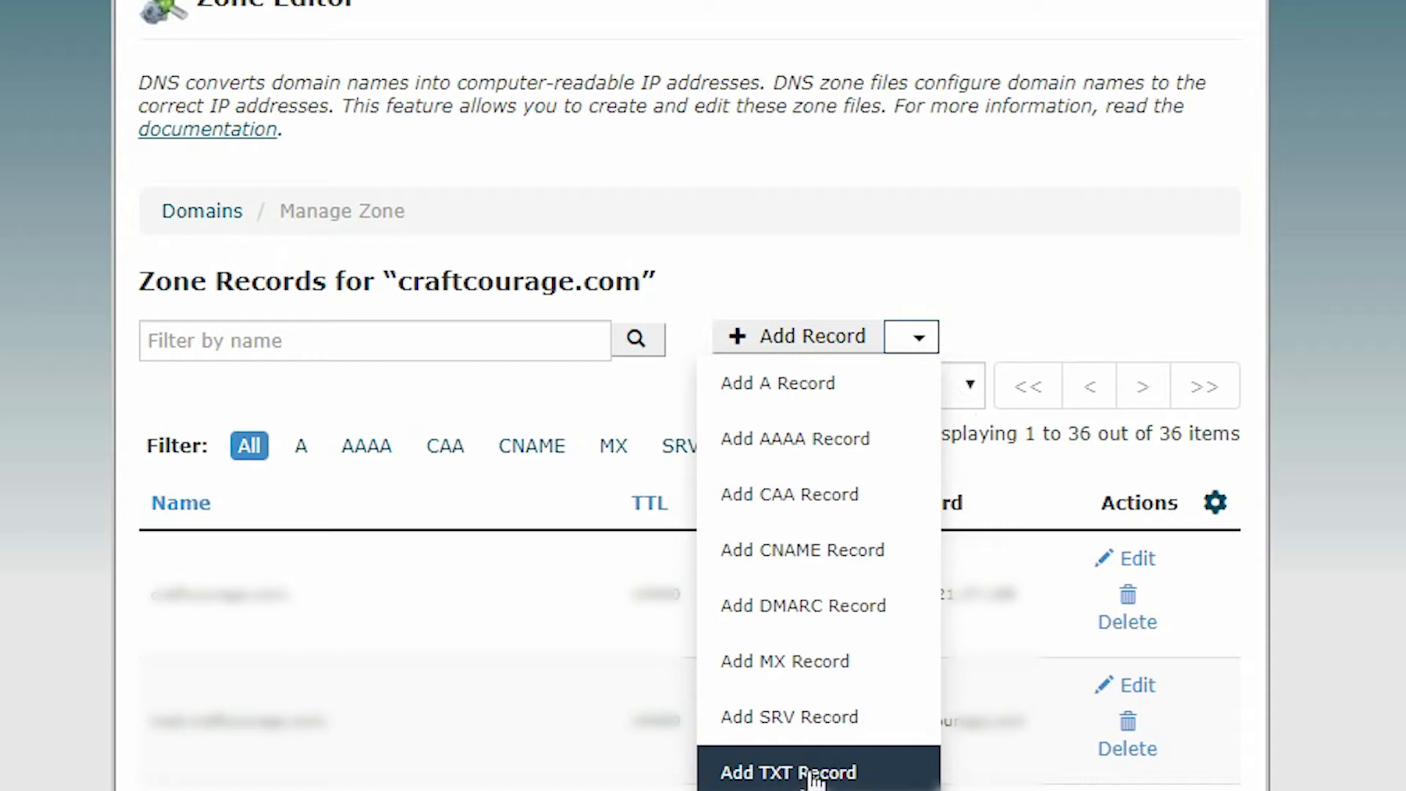
pyautogui.click(811, 773)
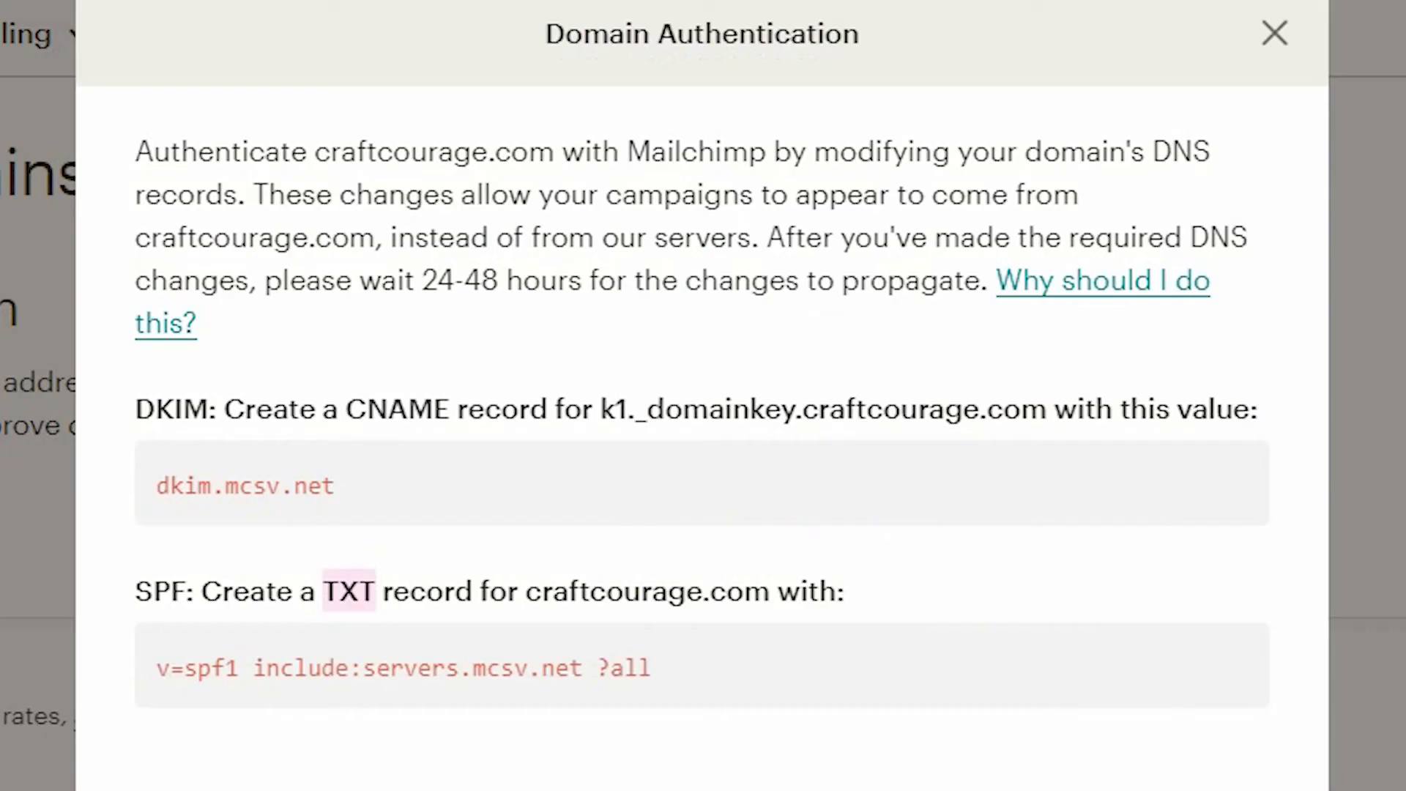
pyautogui.moveTo(529, 594); pyautogui.dragTo(758, 608)
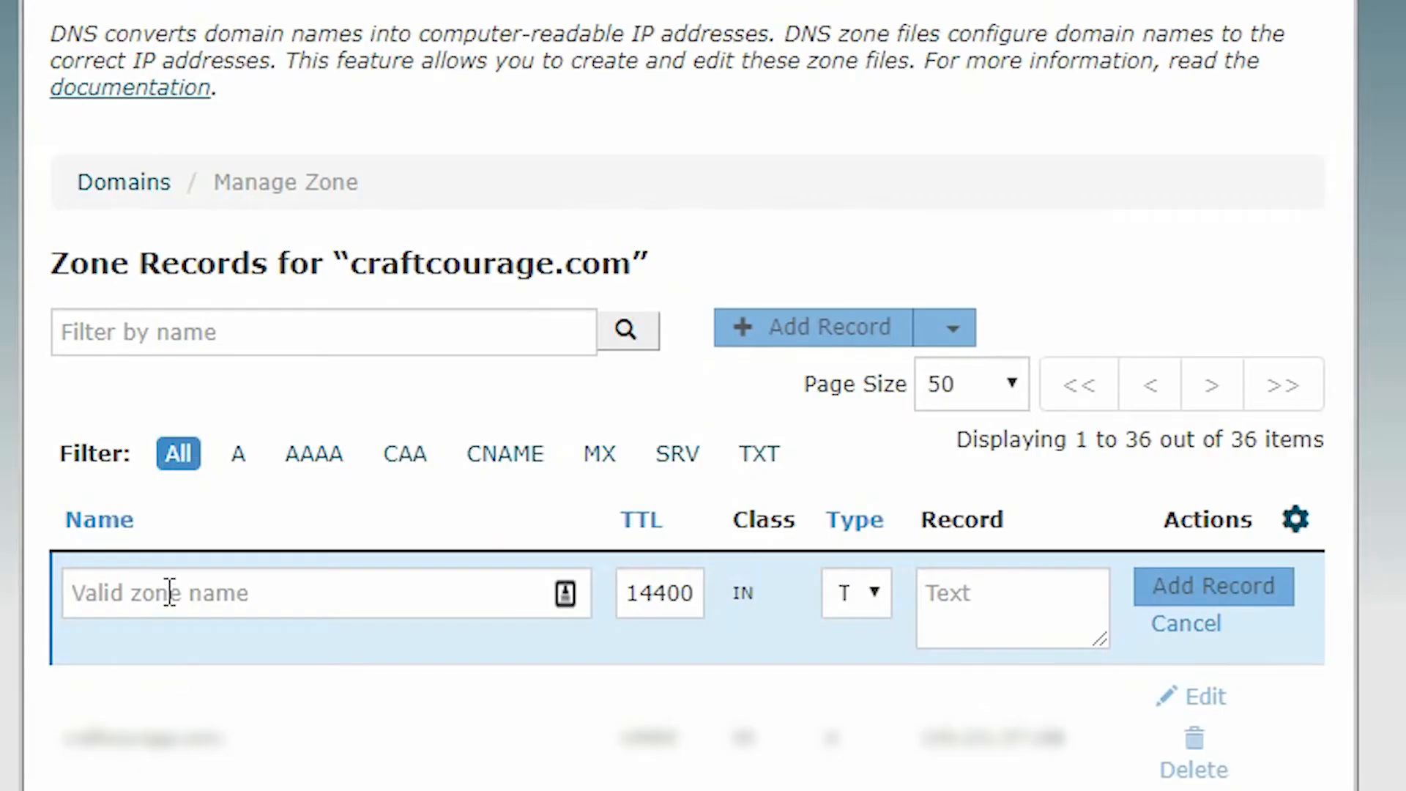
pyautogui.click(169, 592)
pyautogui.hotkey('ctrl', 'v')
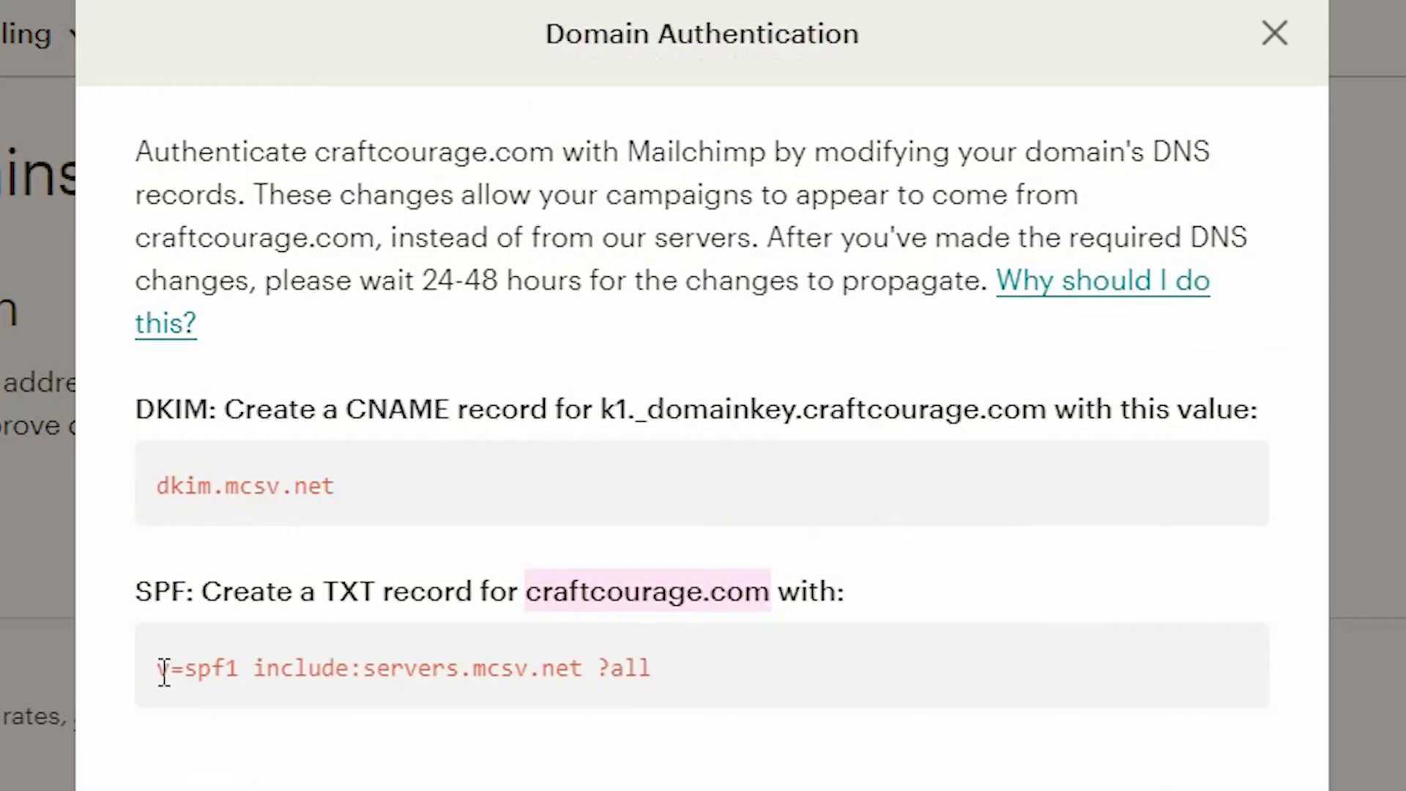
# - Paste v=spf1 include:servers.mcsv.net ?all into the TXT record's value
pyautogui.moveTo(162, 670); pyautogui.dragTo(653, 677)
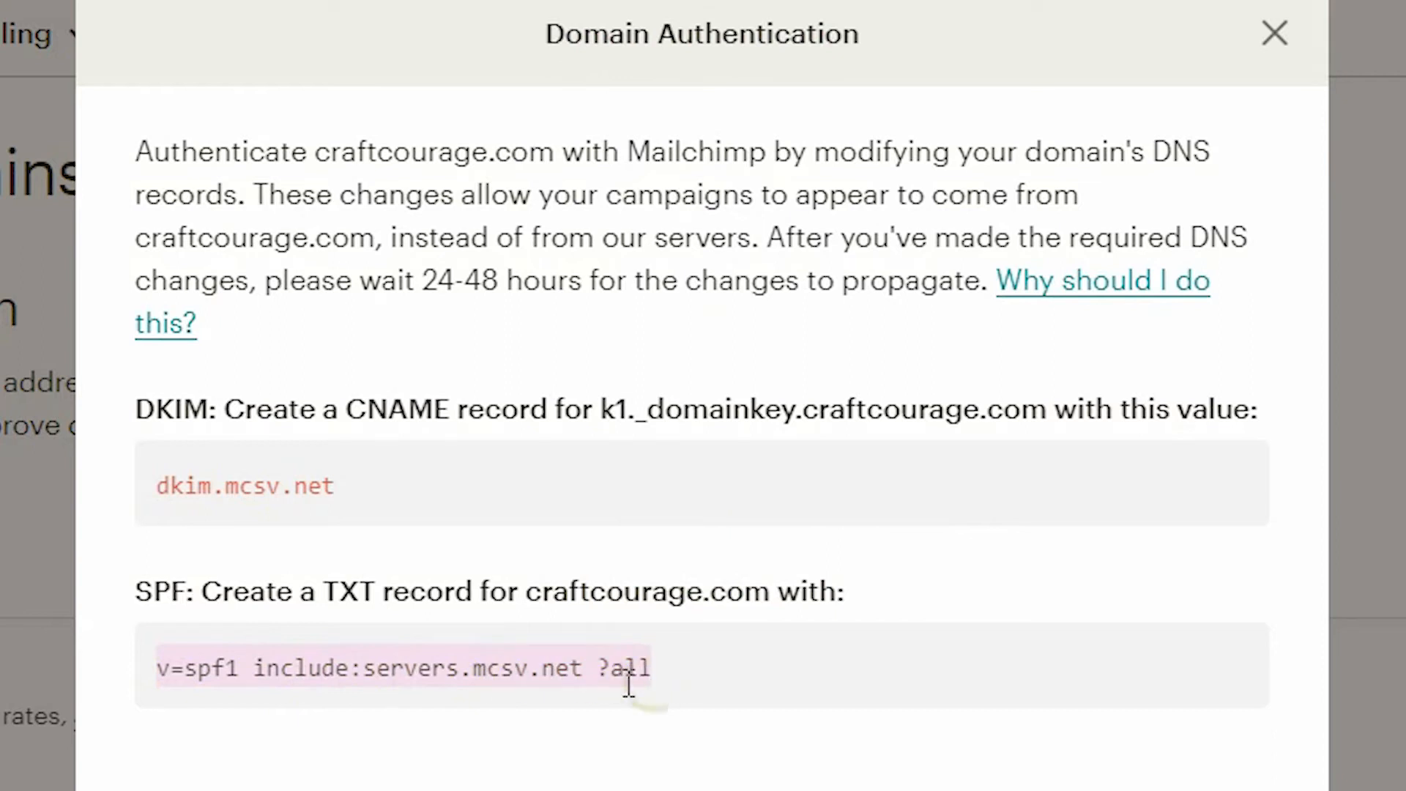
pyautogui.rightClick(574, 675)
pyautogui.click(639, 706)
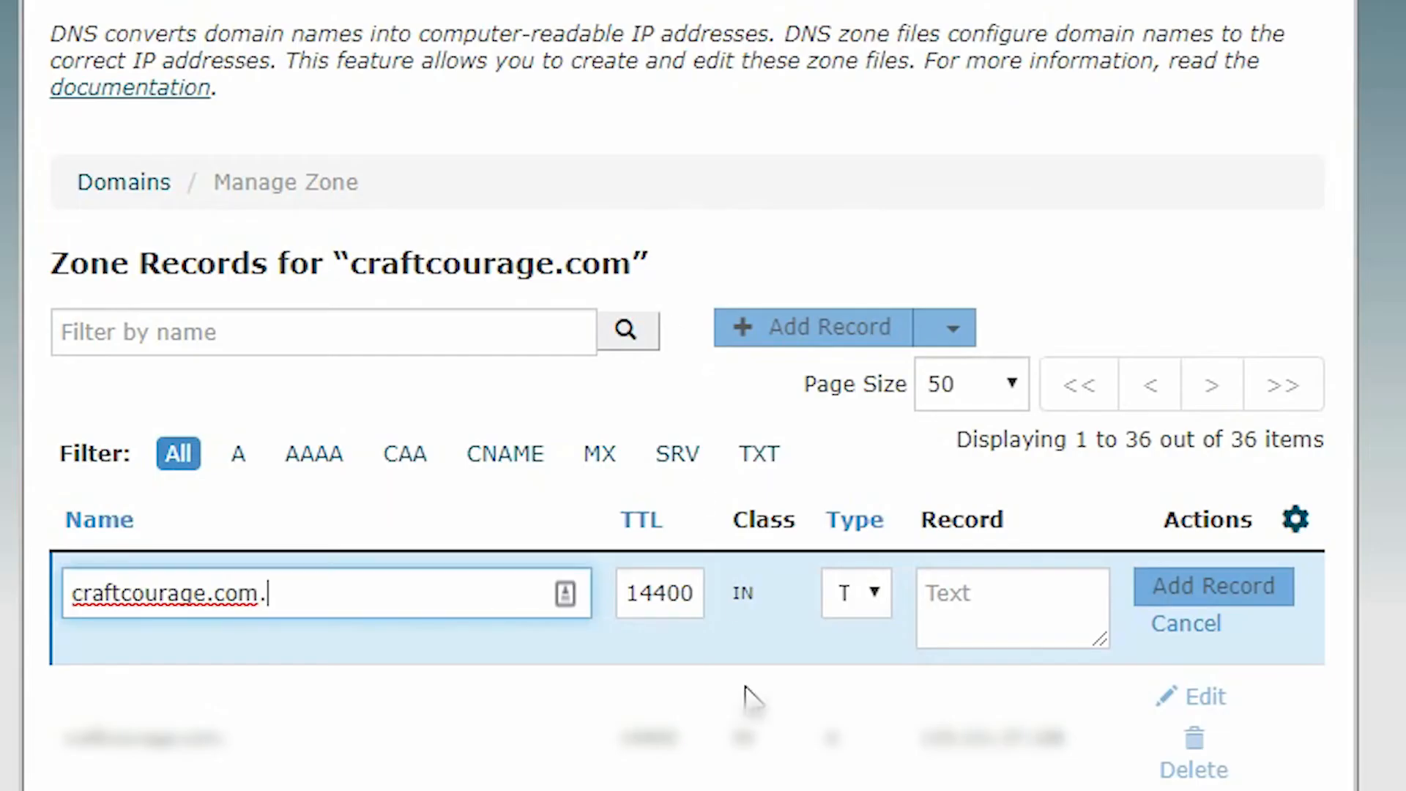
pyautogui.click(982, 605)
pyautogui.hotkey('ctrl', 'v')
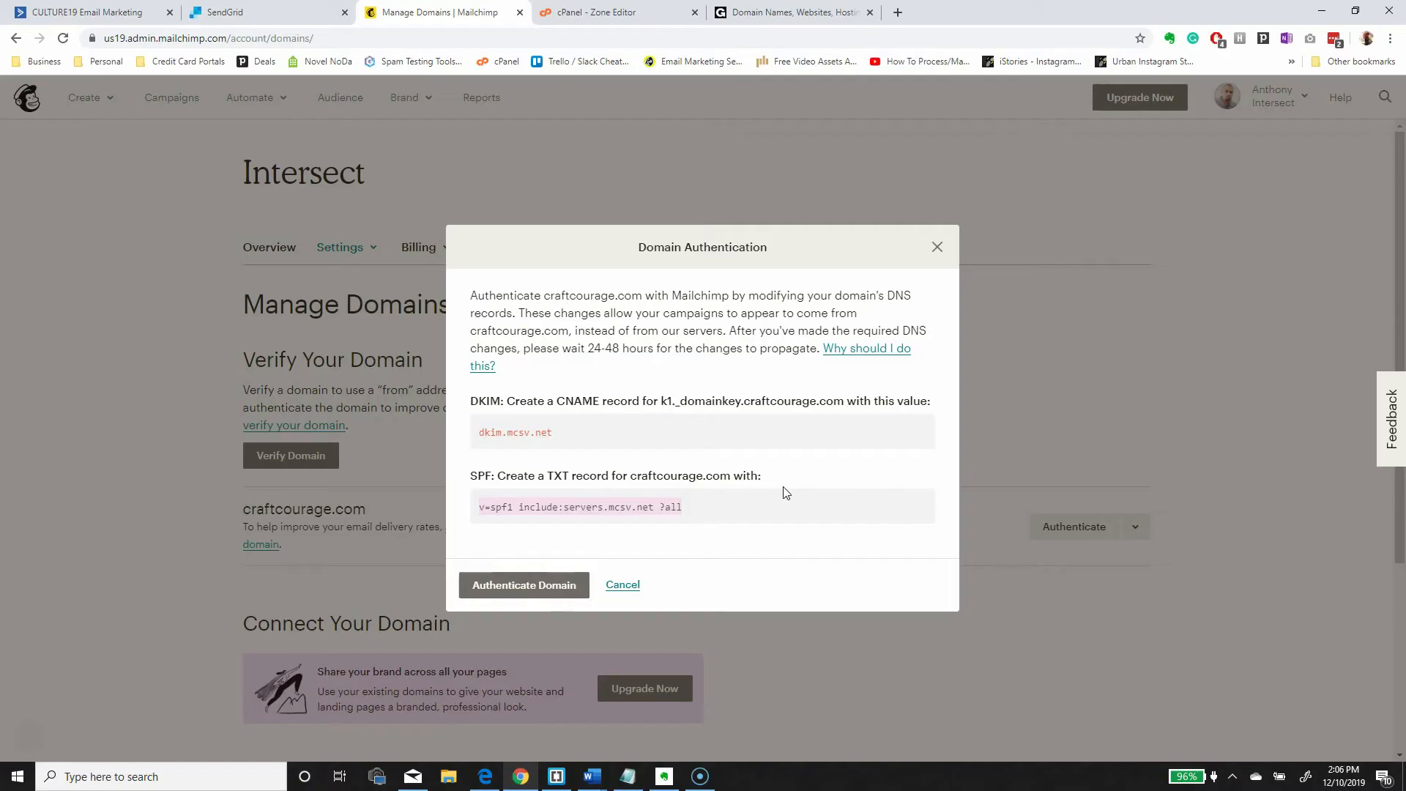
# - Submit and confirm the Authenticate Domain request for craftcourage.com
pyautogui.click(538, 588)
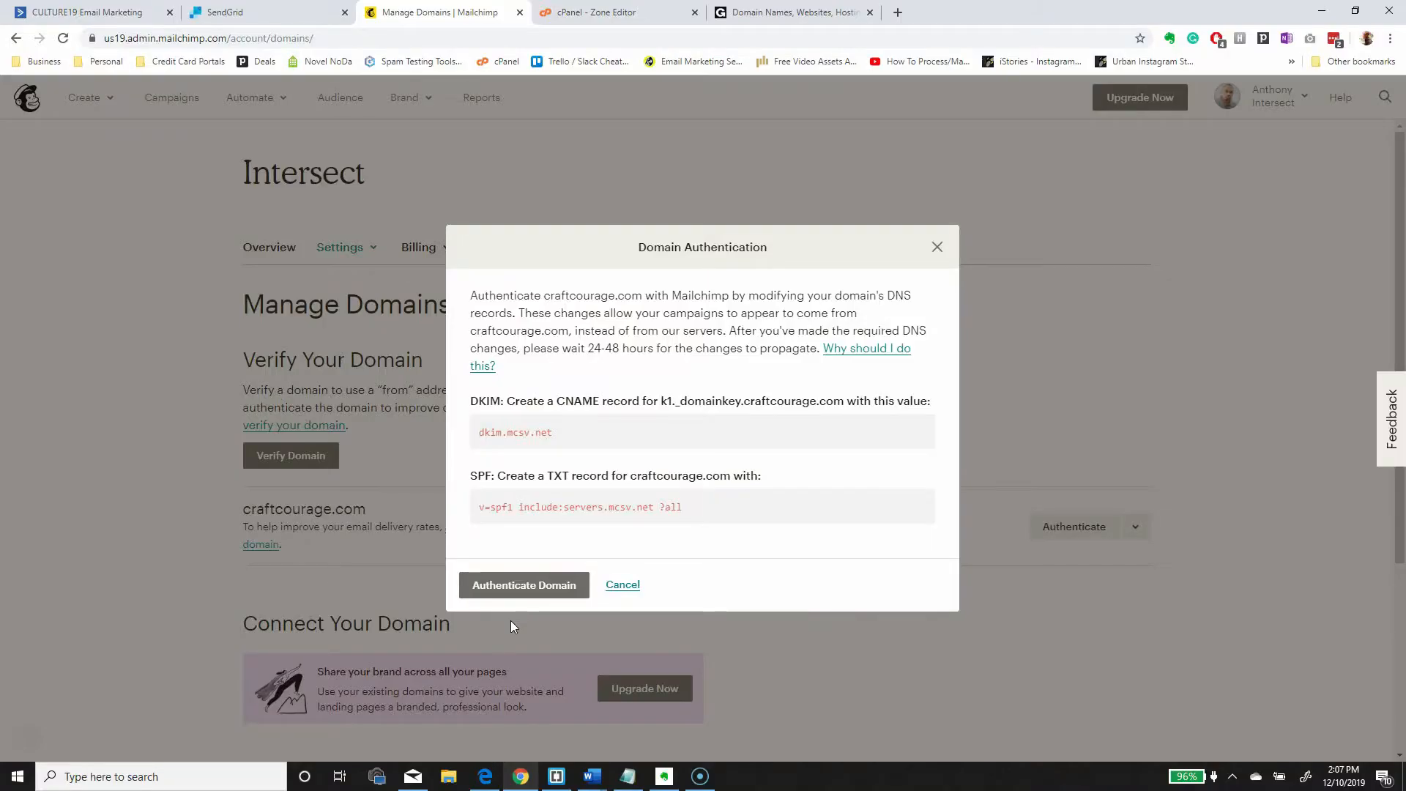
pyautogui.click(543, 591)
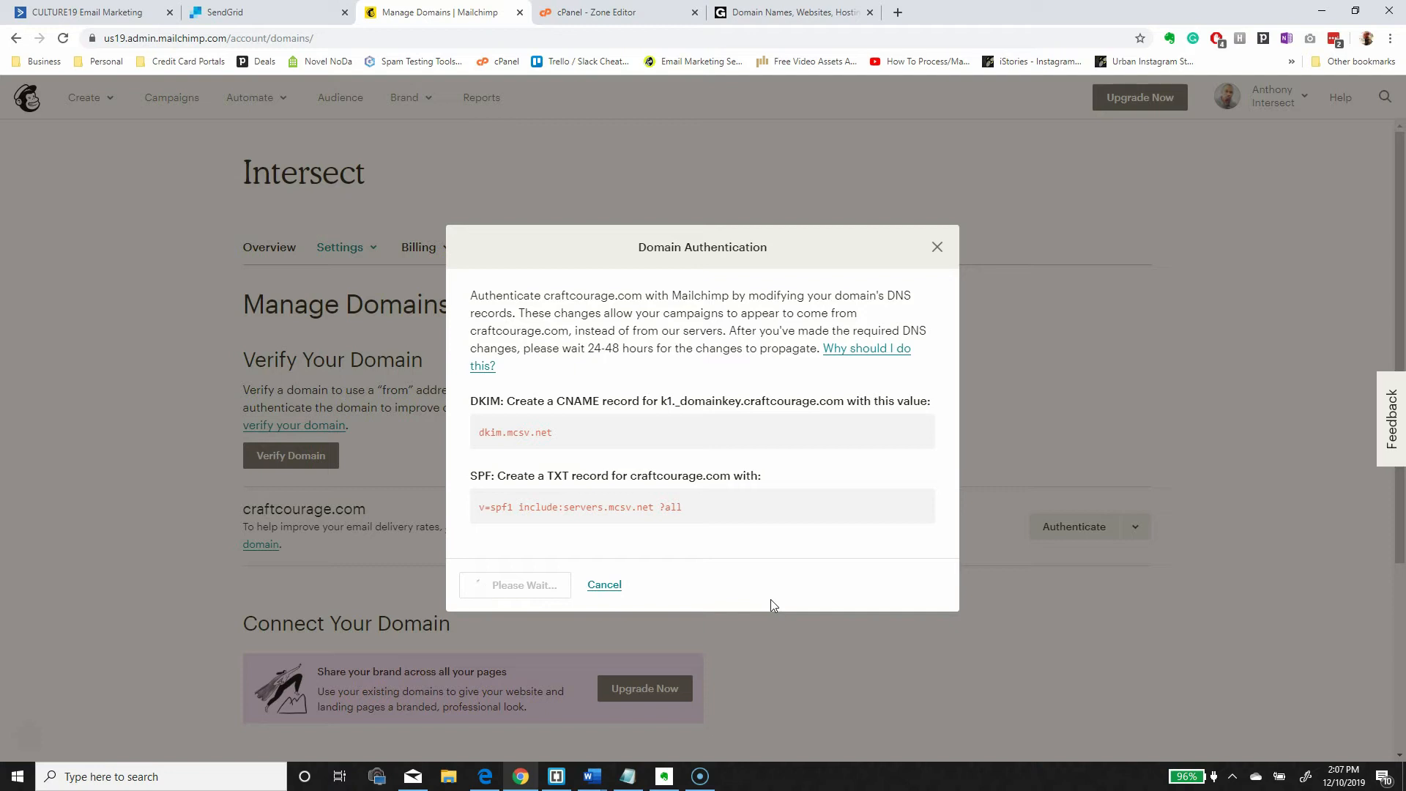
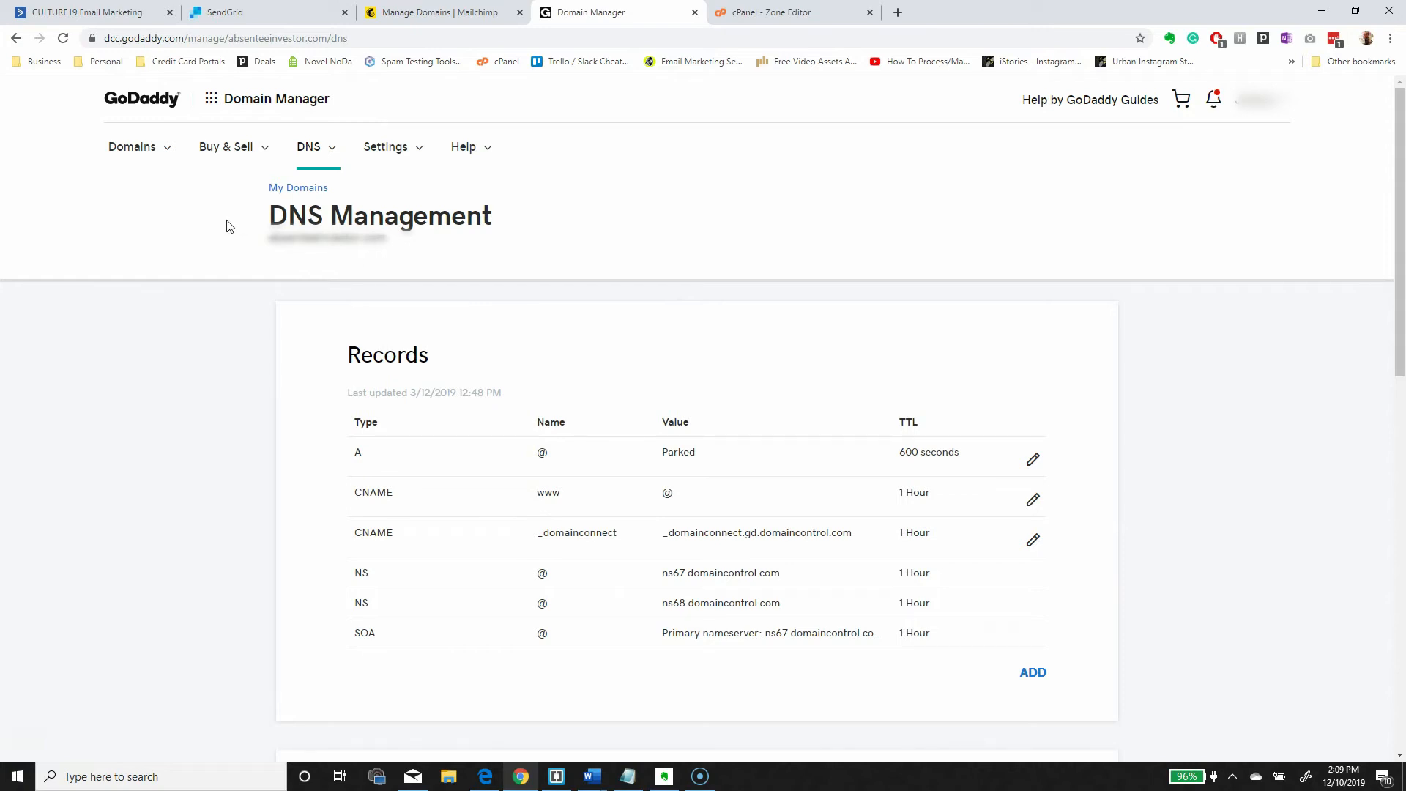
# - Move the GoDaddy tab beside SendGrid and bring up SendGrid's Install DNS Records page
pyautogui.moveTo(269, 216); pyautogui.dragTo(491, 221)
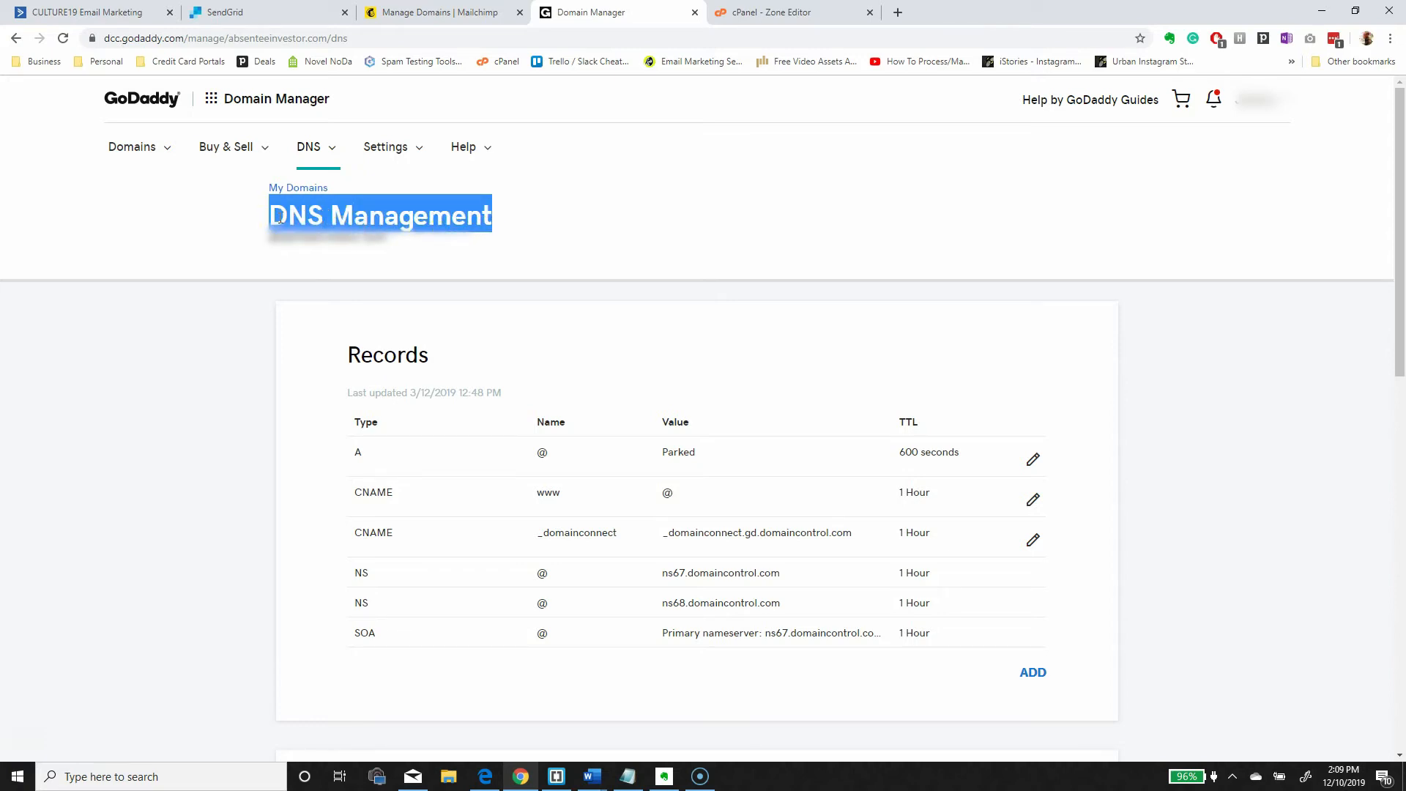
pyautogui.click(554, 225)
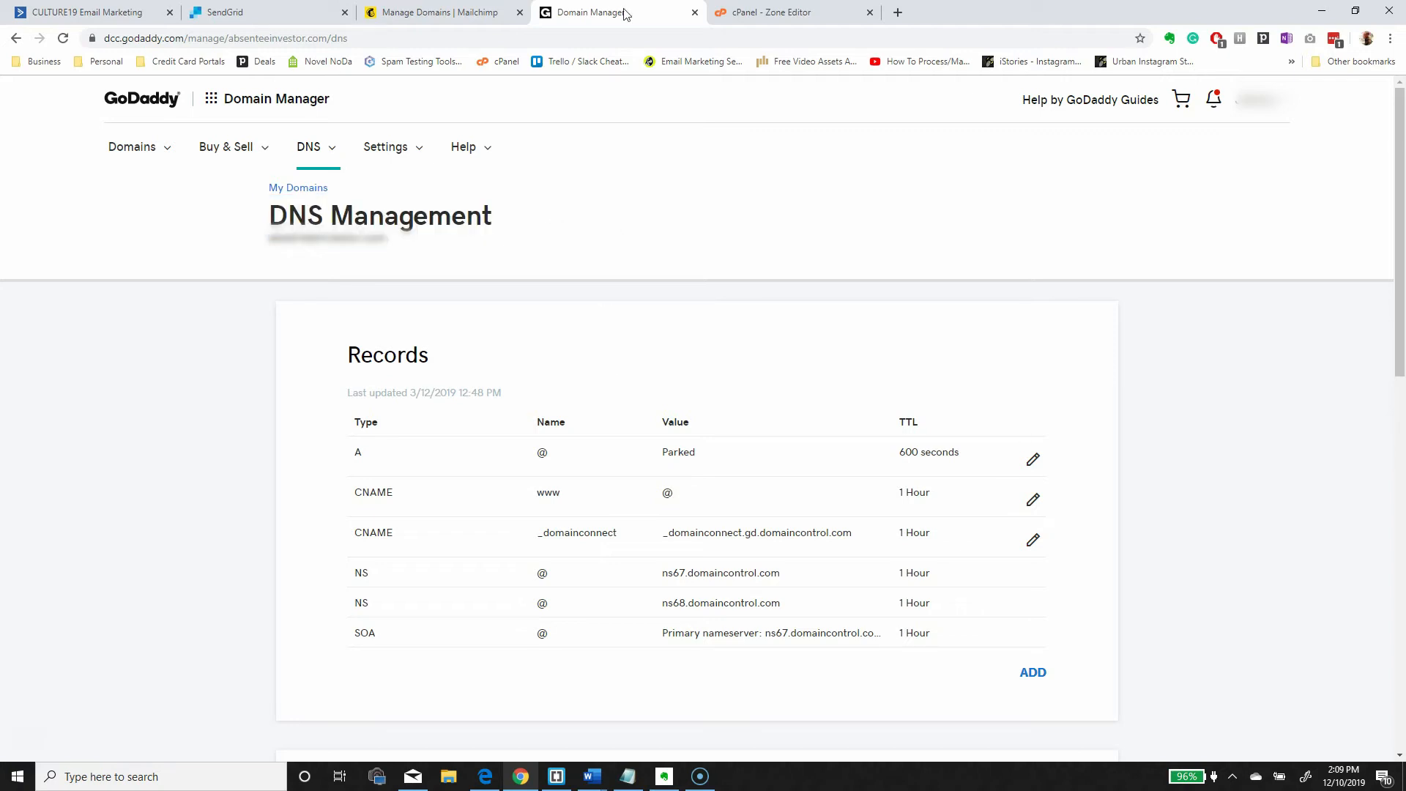
pyautogui.moveTo(605, 12); pyautogui.dragTo(431, 12)
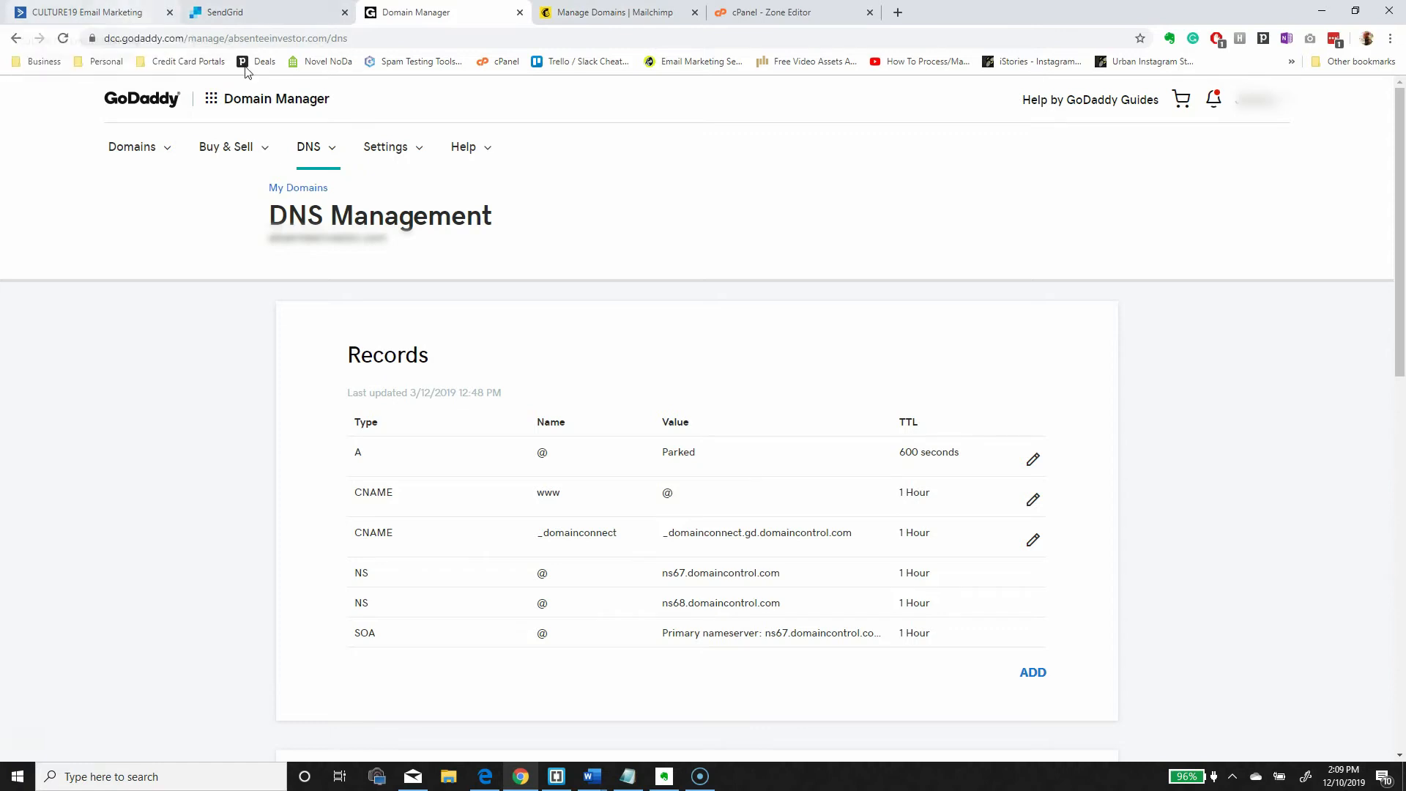
pyautogui.click(227, 12)
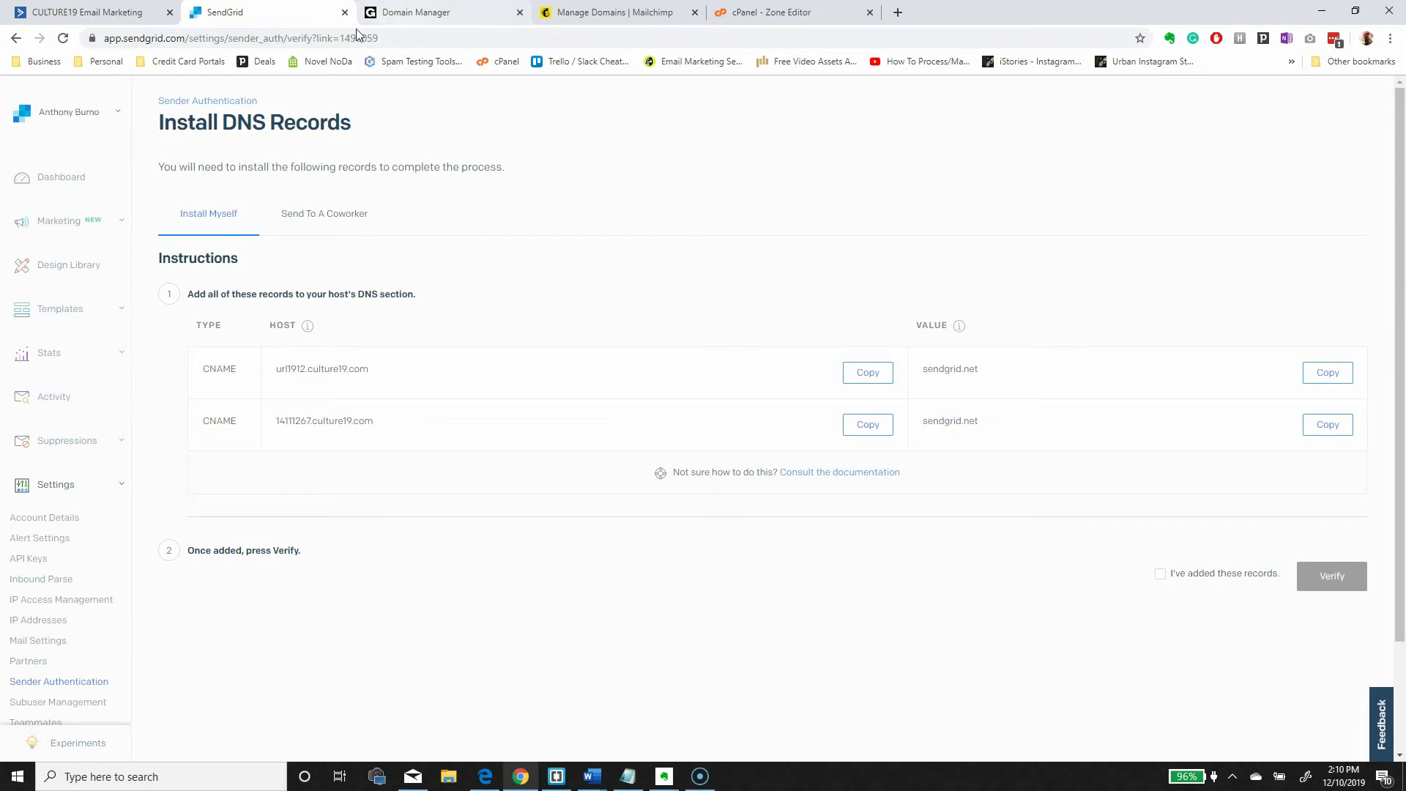
# - Start a new DNS record in GoDaddy with its type set to CNAME
pyautogui.click(414, 12)
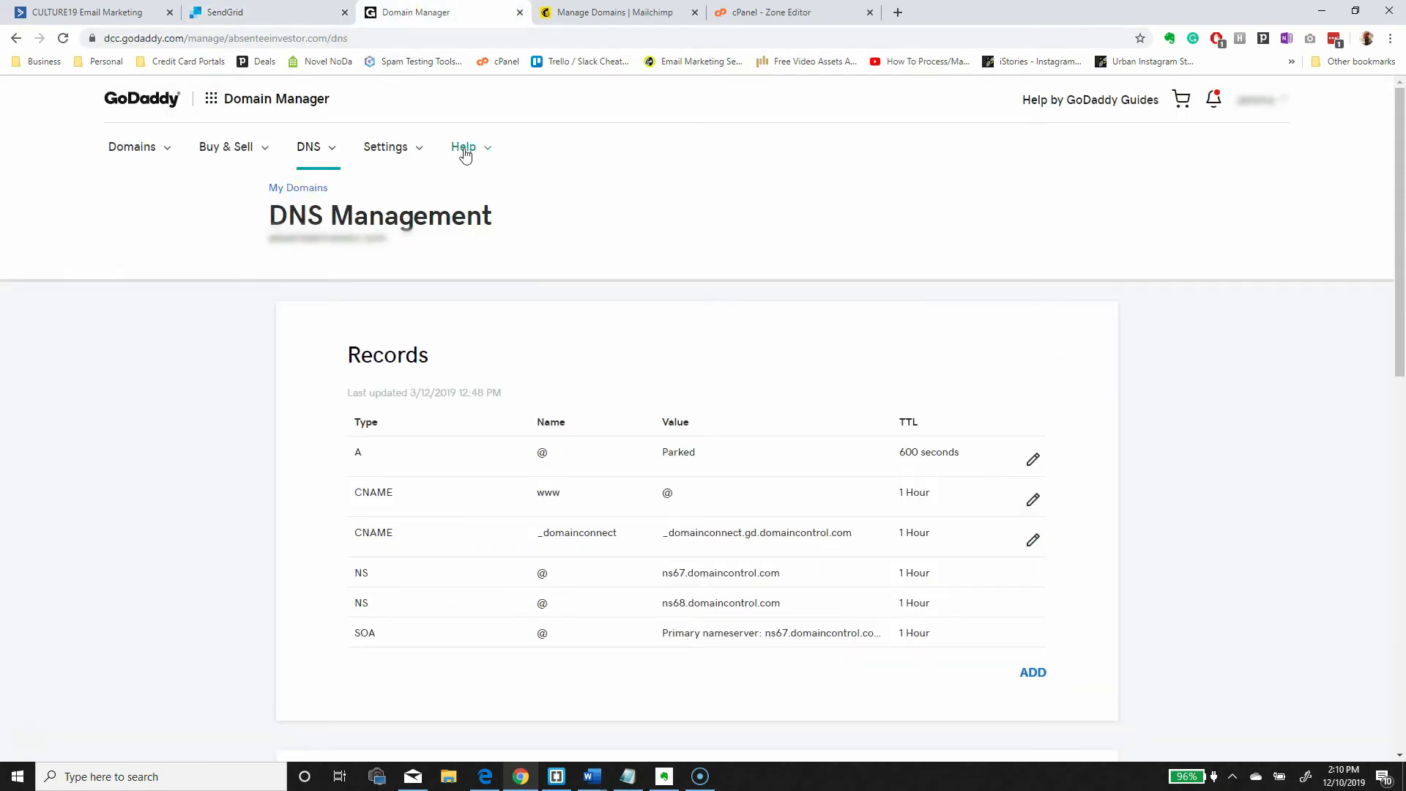
pyautogui.click(1032, 673)
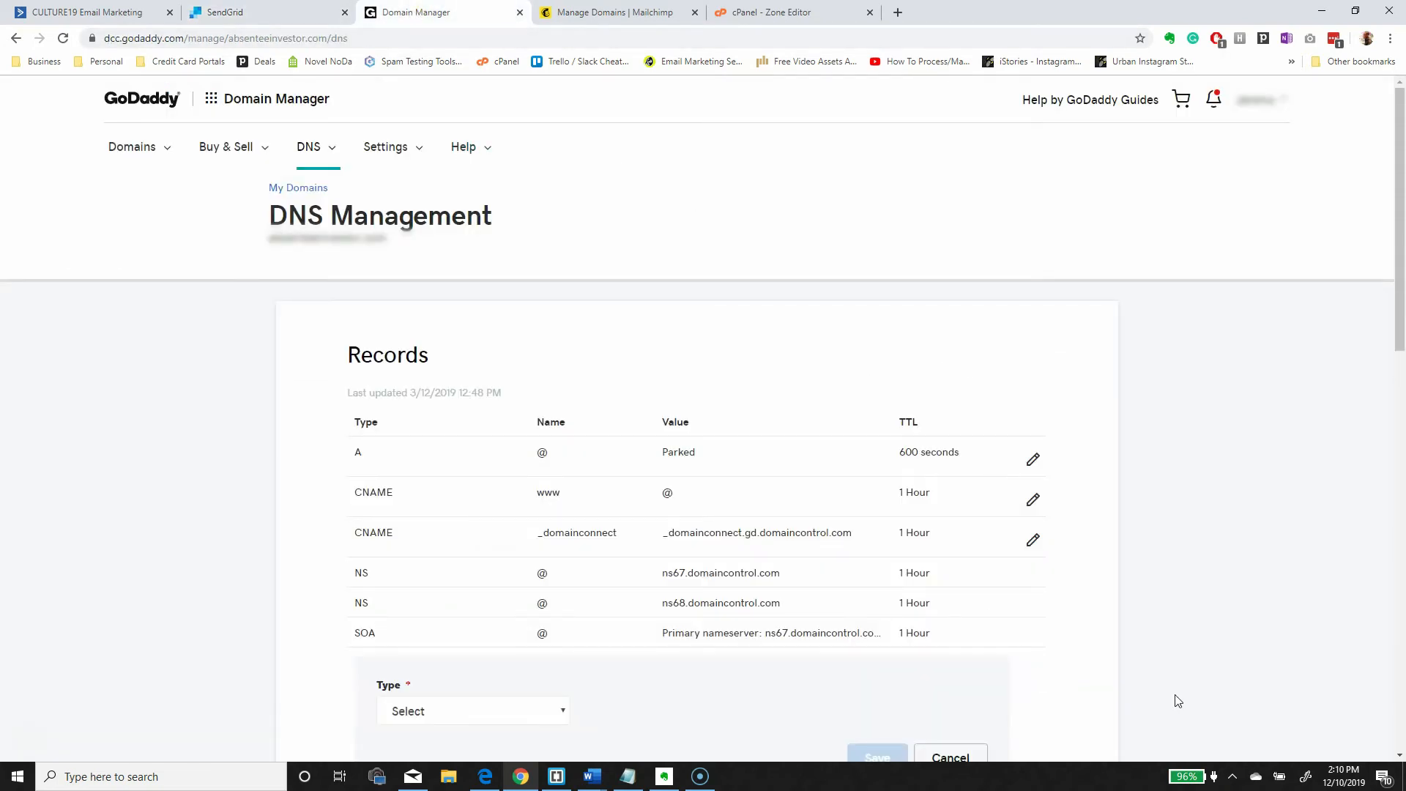
pyautogui.scroll(-4, 1175, 700)
pyautogui.click(490, 421)
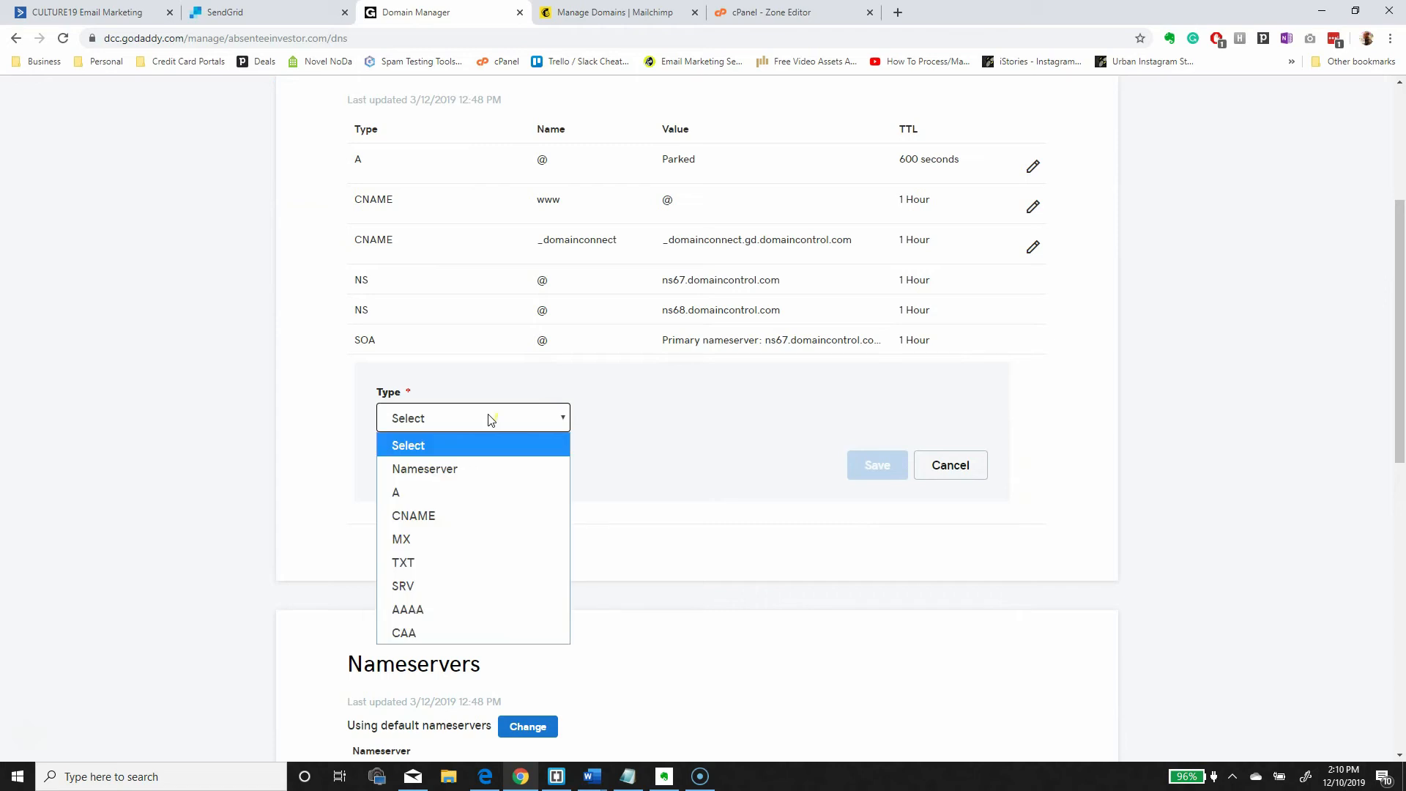
pyautogui.click(439, 516)
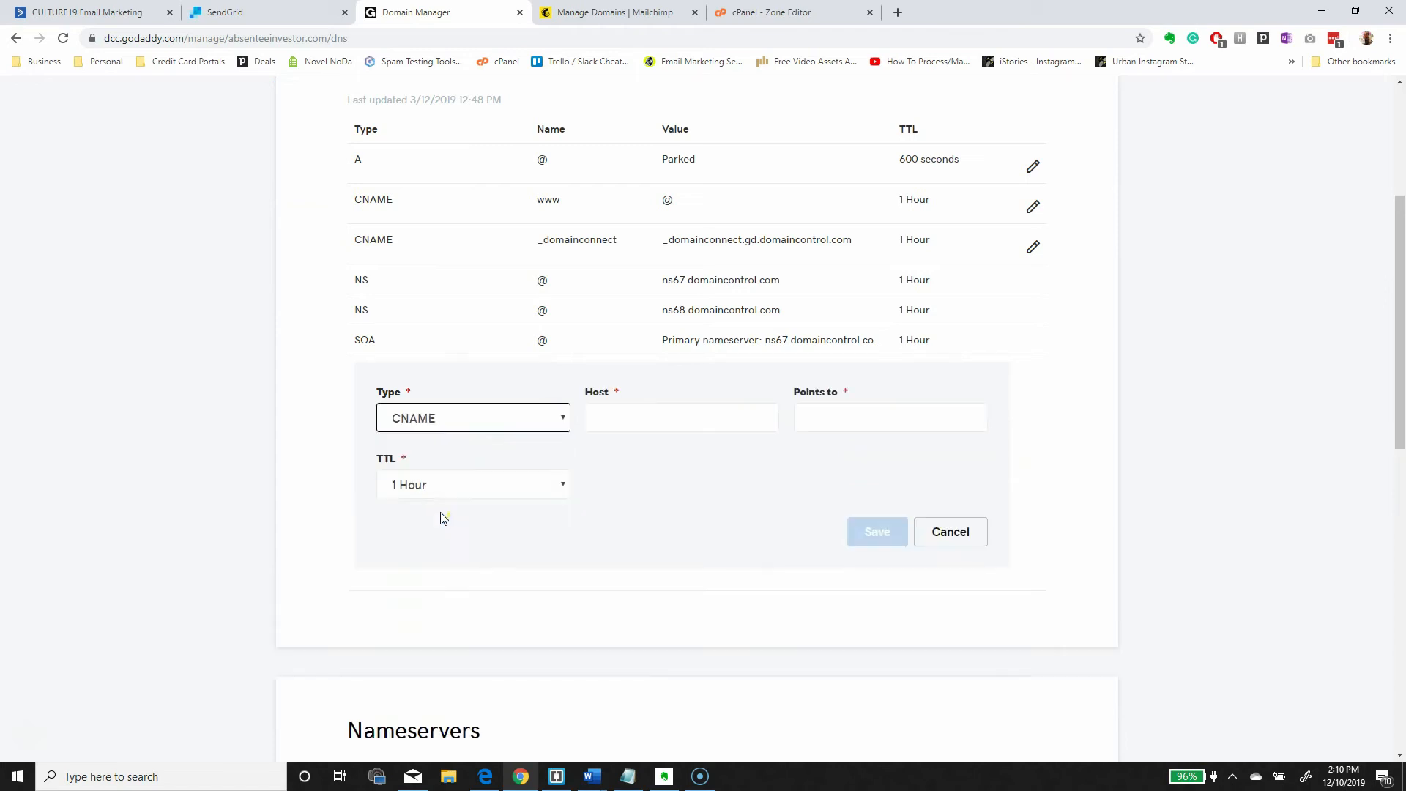
# - Fill the Host with SendGrid's first host, trimmed from url1912.culture19.com to url1912
pyautogui.click(257, 21)
pyautogui.doubleClick(235, 369)
pyautogui.click(416, 12)
pyautogui.moveTo(594, 394); pyautogui.dragTo(587, 411)
pyautogui.click(644, 418)
pyautogui.click(249, 14)
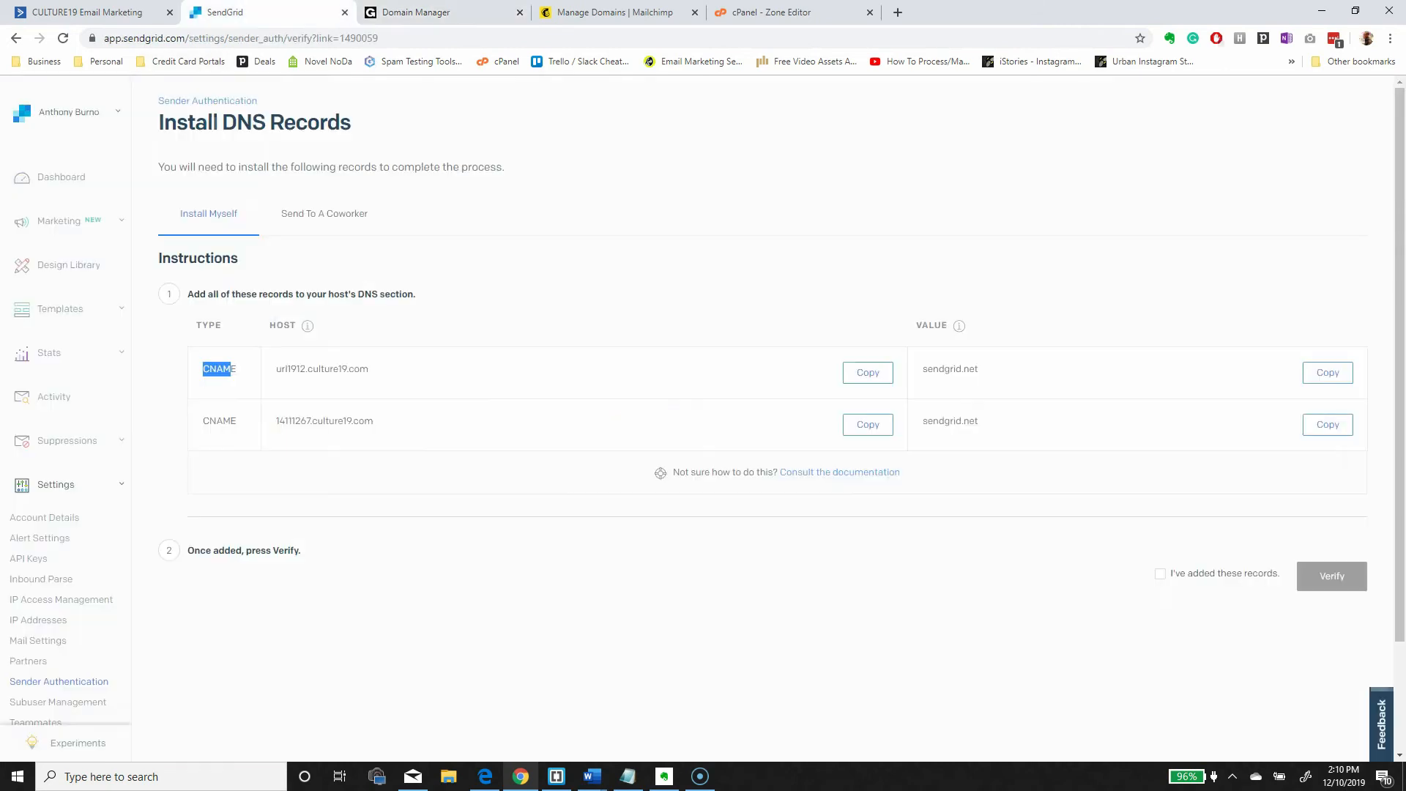
pyautogui.moveTo(381, 375); pyautogui.dragTo(279, 374)
pyautogui.hotkey('ctrl', 'c')
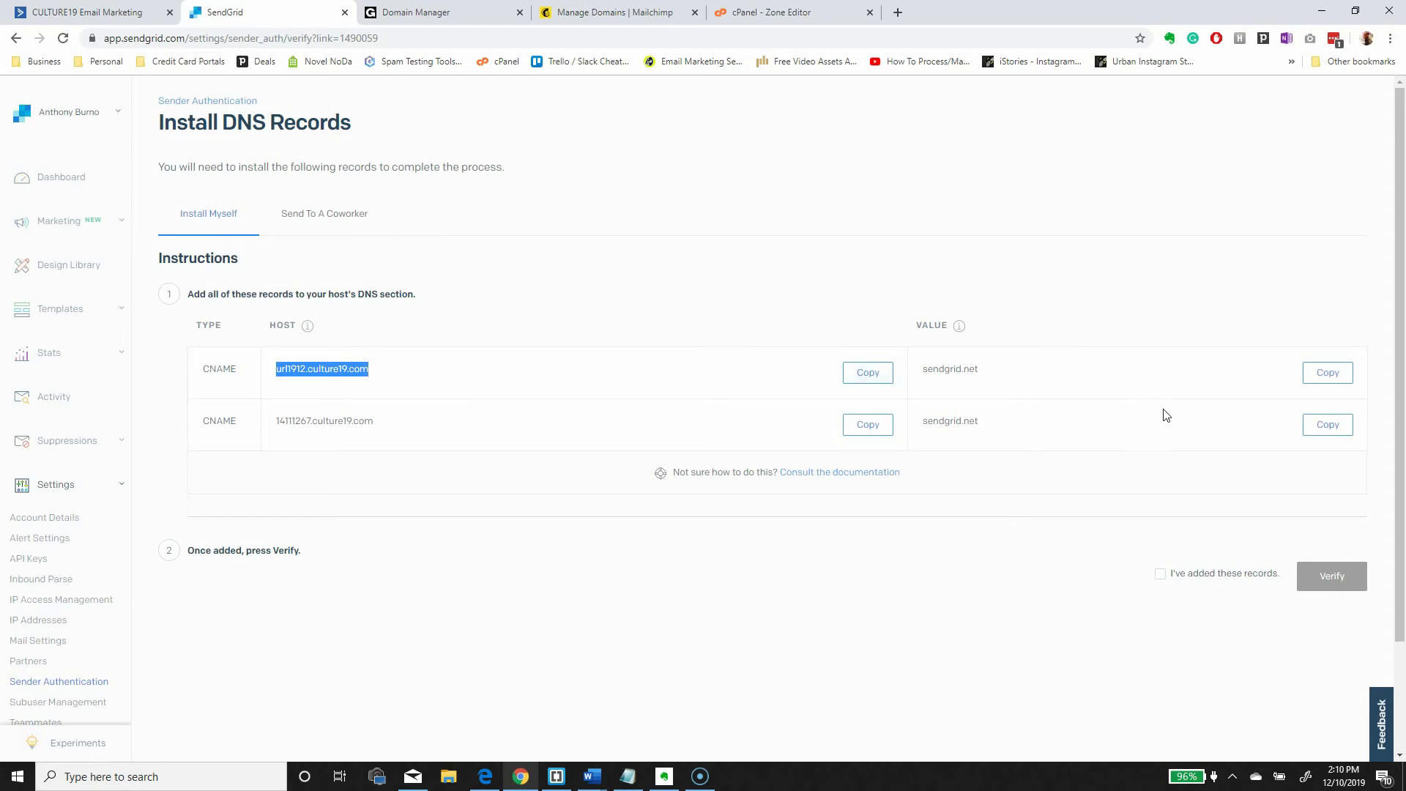
pyautogui.click(414, 13)
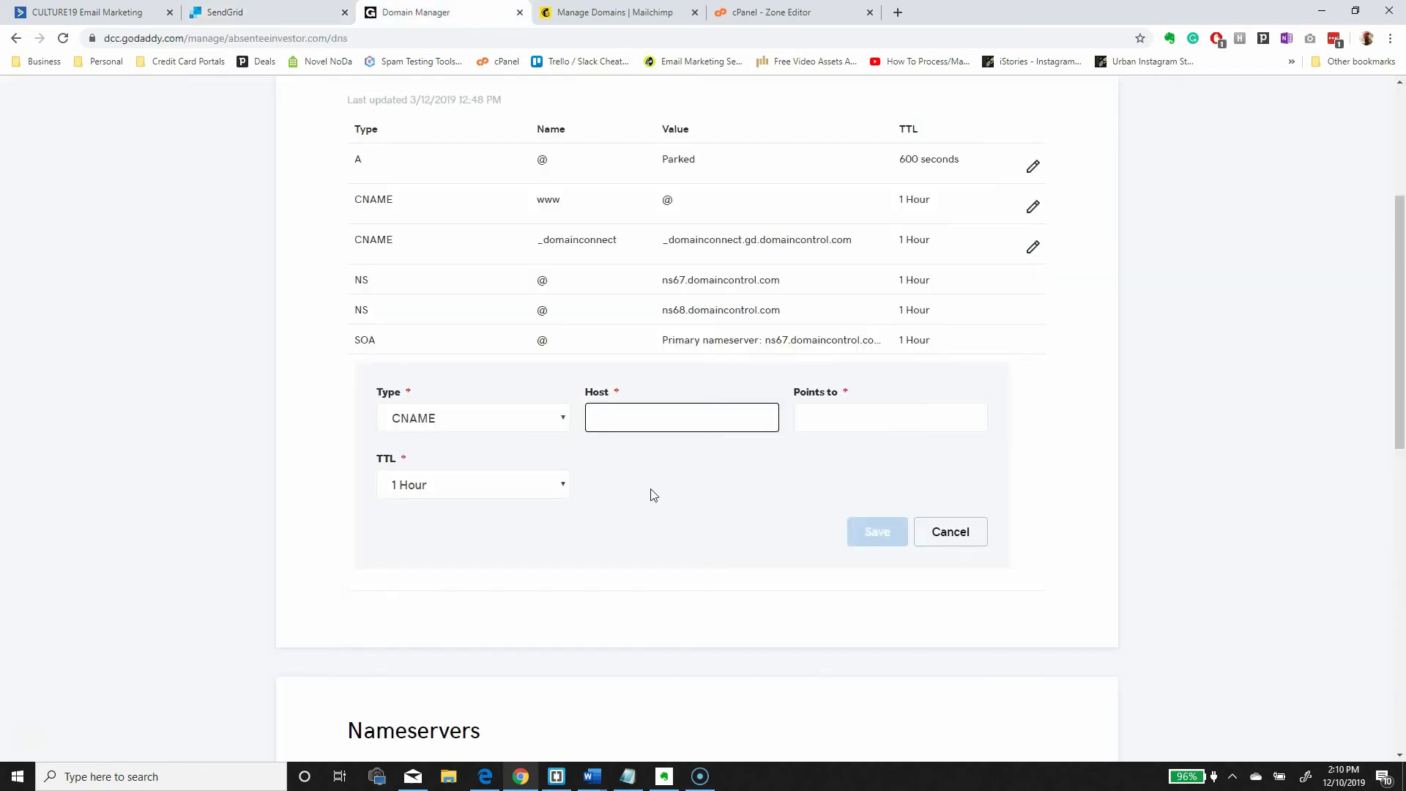
pyautogui.hotkey('ctrl', 'v')
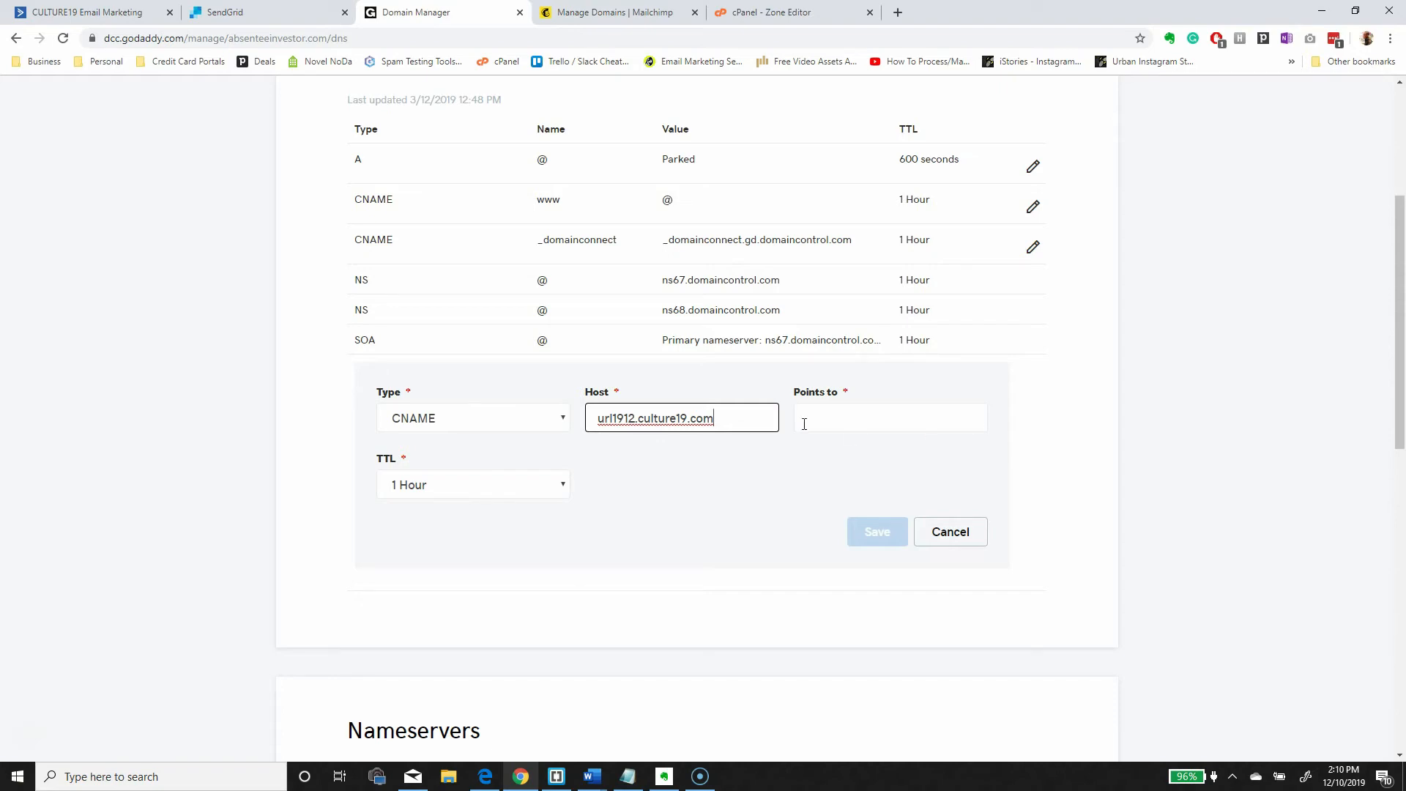
pyautogui.moveTo(715, 418); pyautogui.dragTo(572, 459)
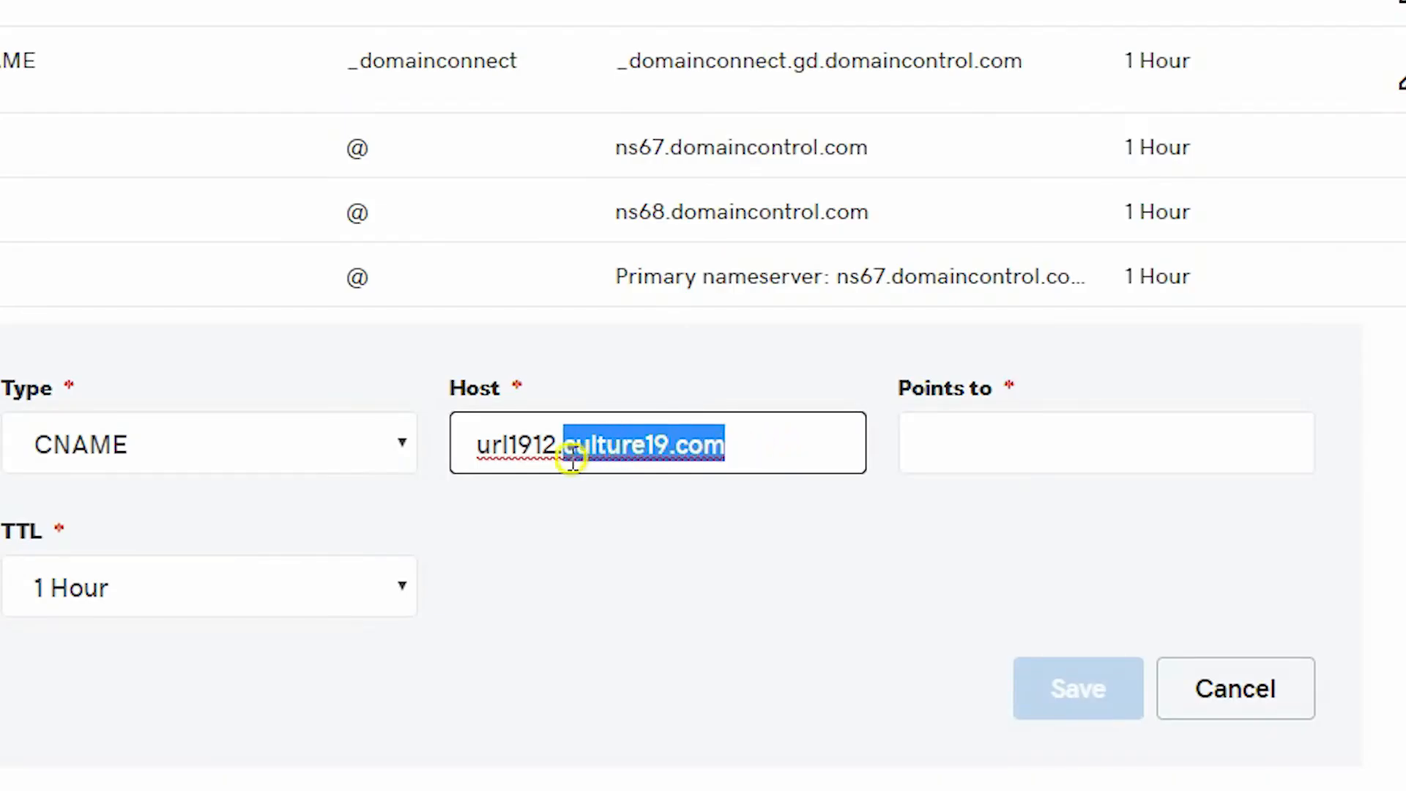
pyautogui.moveTo(569, 459); pyautogui.dragTo(559, 461)
pyautogui.press('BackSpace')
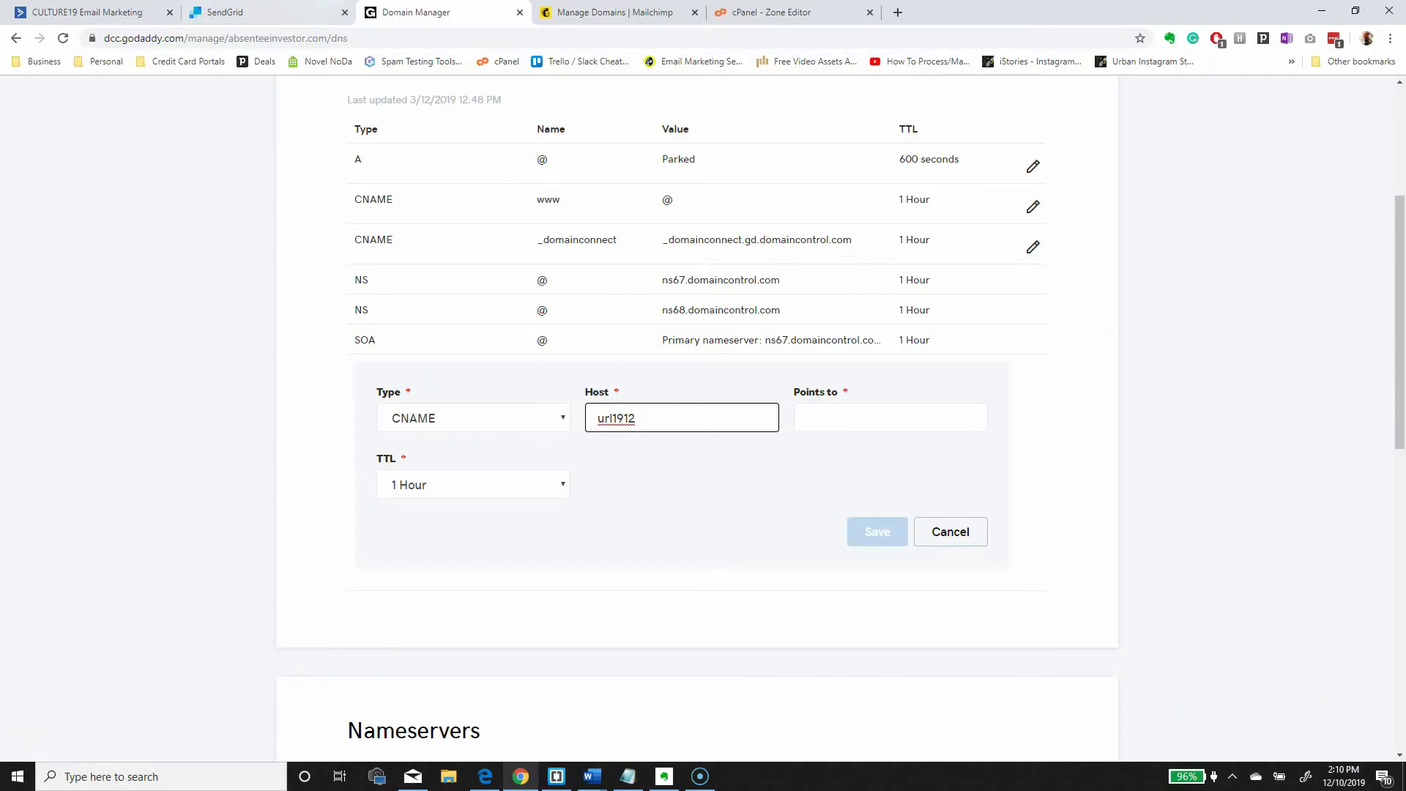
# - Paste sendgrid.net into Points to, then clear both the Points to and Host fields
pyautogui.click(318, 13)
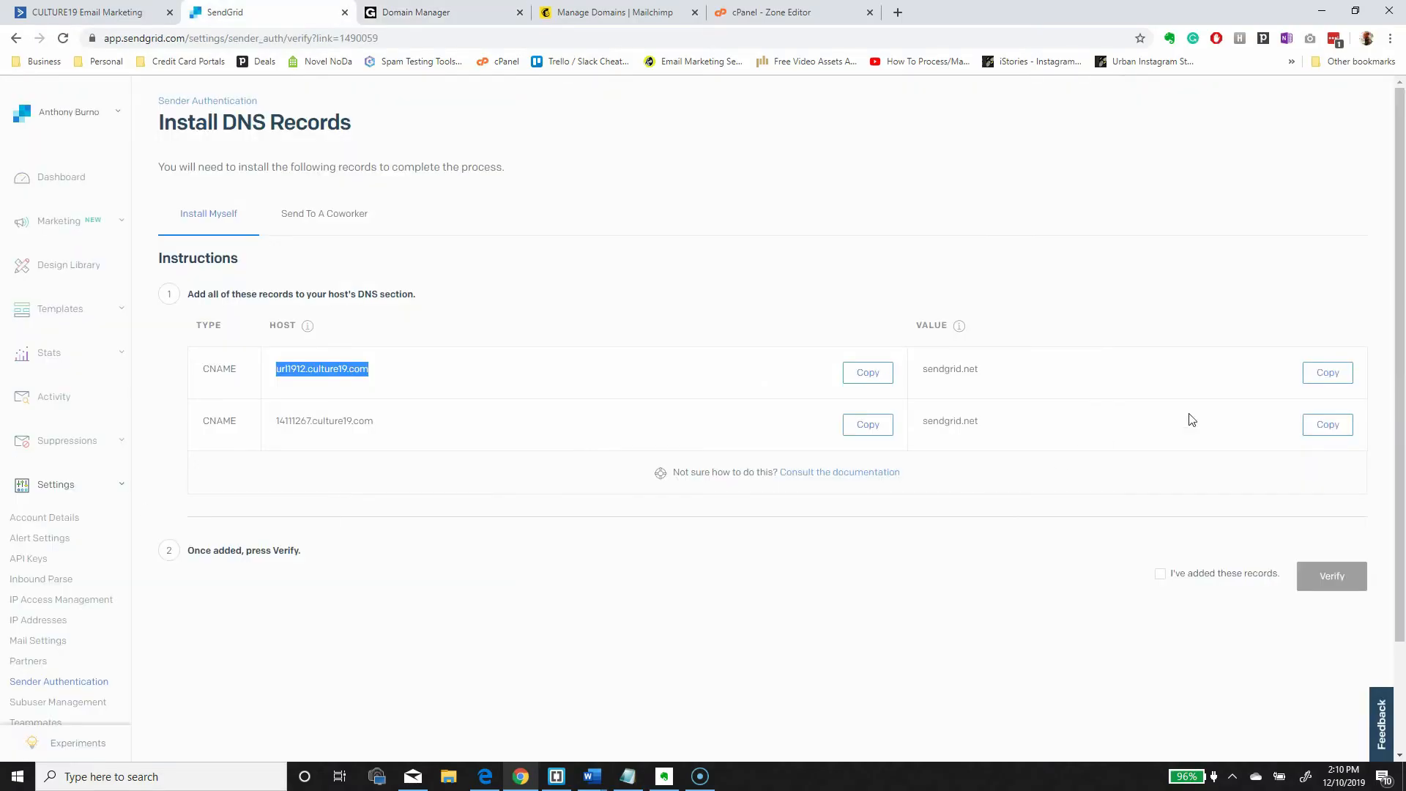
pyautogui.click(1327, 372)
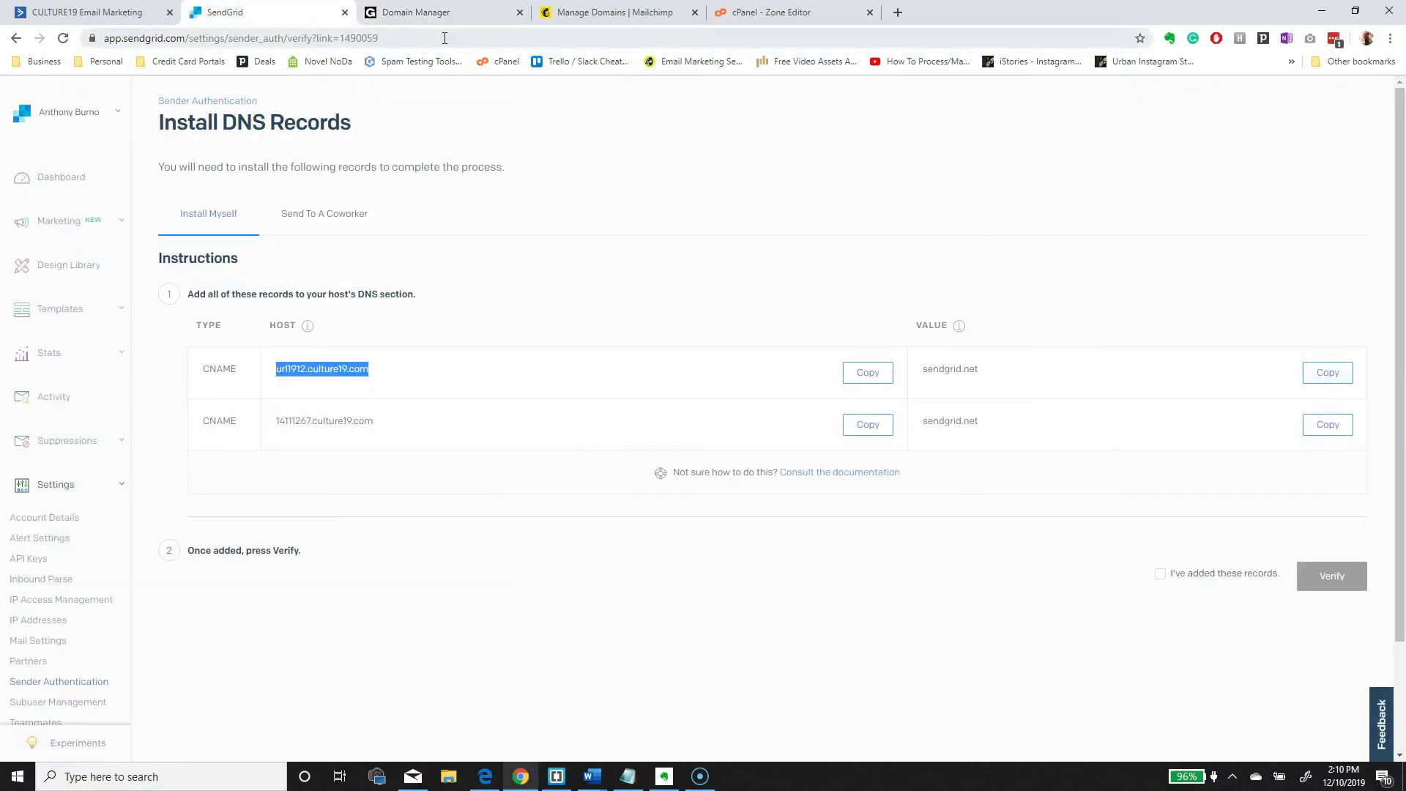
pyautogui.click(425, 12)
pyautogui.click(922, 408)
pyautogui.hotkey('ctrl', 'v')
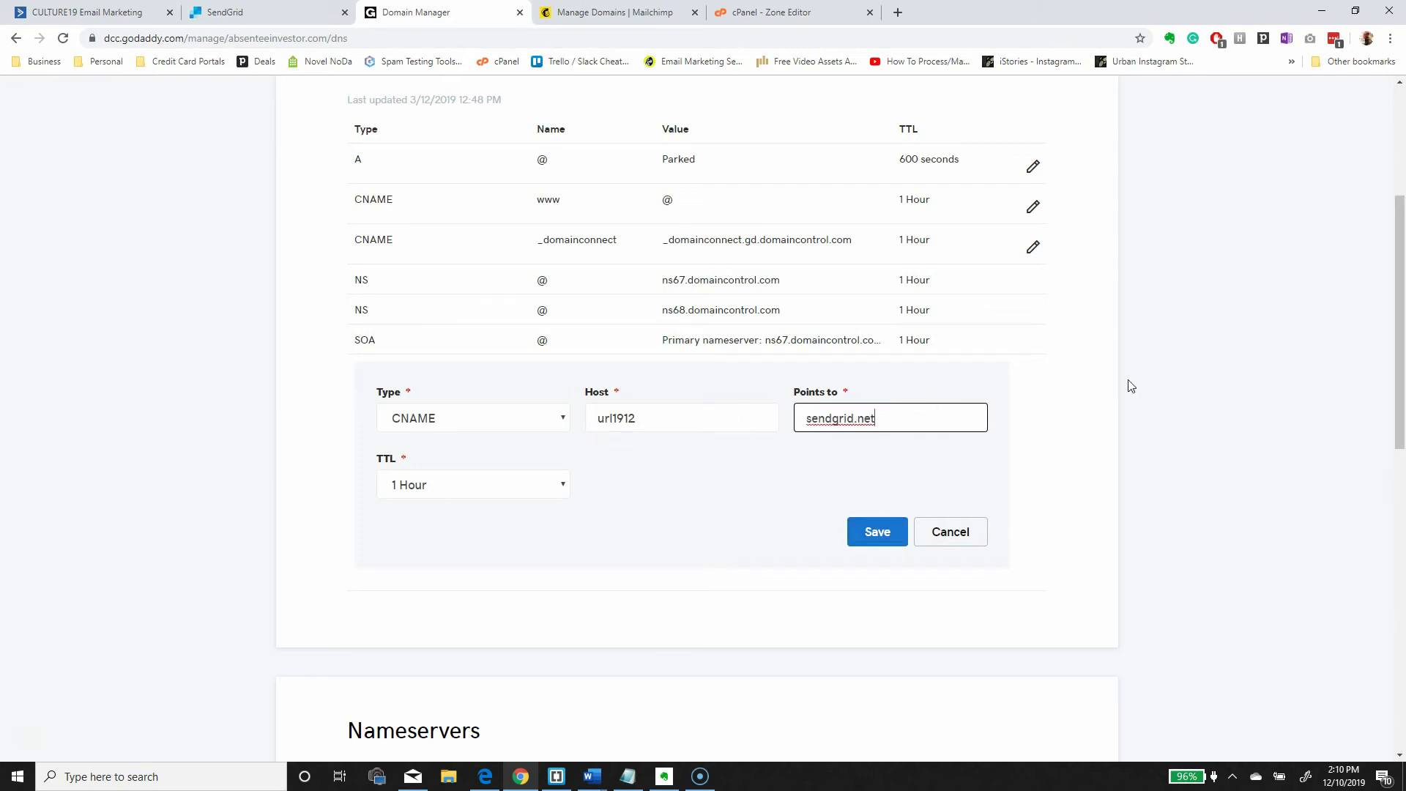
pyautogui.hotkey('ctrl', 'a')
pyautogui.press('BackSpace')
pyautogui.doubleClick(667, 421)
pyautogui.press('BackSpace')
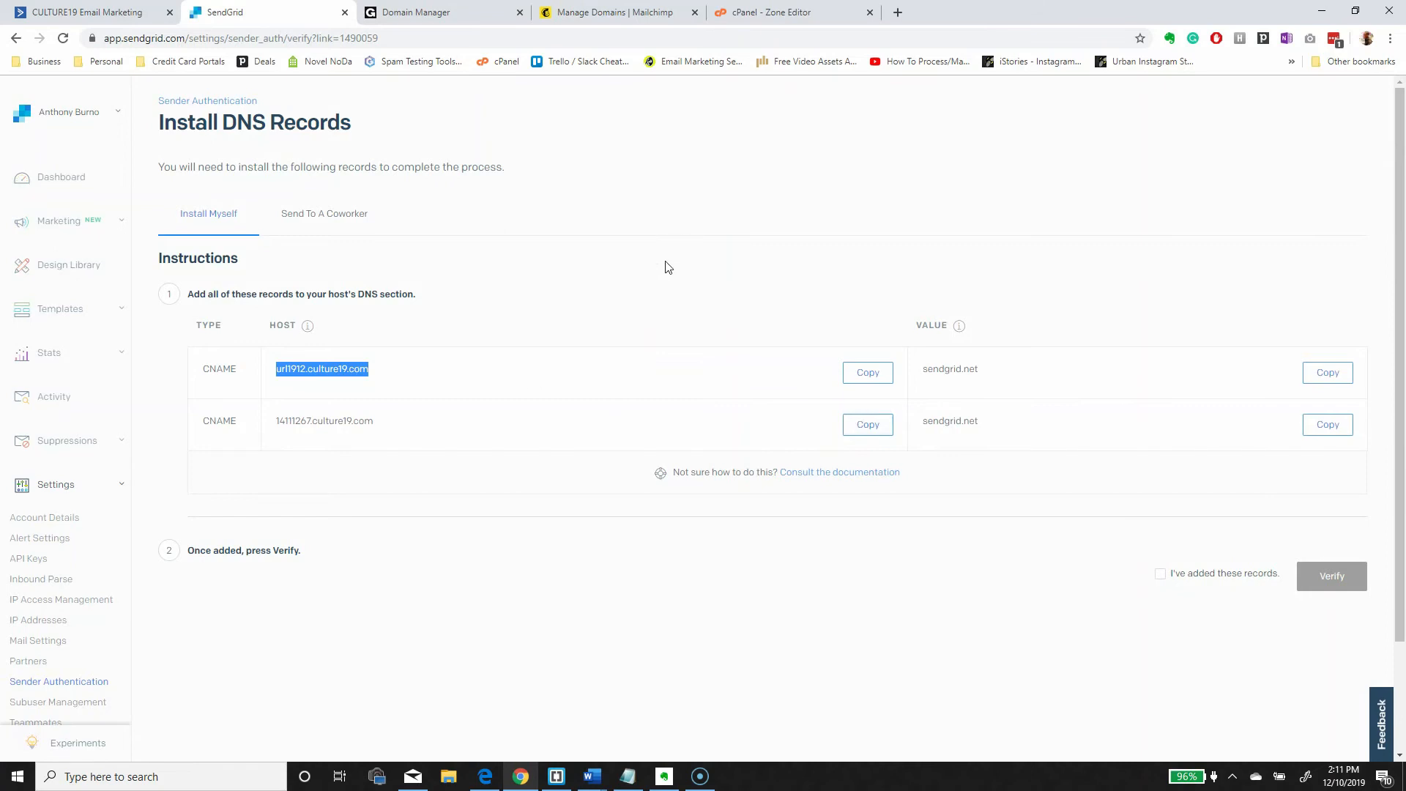
# - Paste the second SendGrid host into Host and trim it to 14111267
pyautogui.click(470, 12)
pyautogui.click(622, 417)
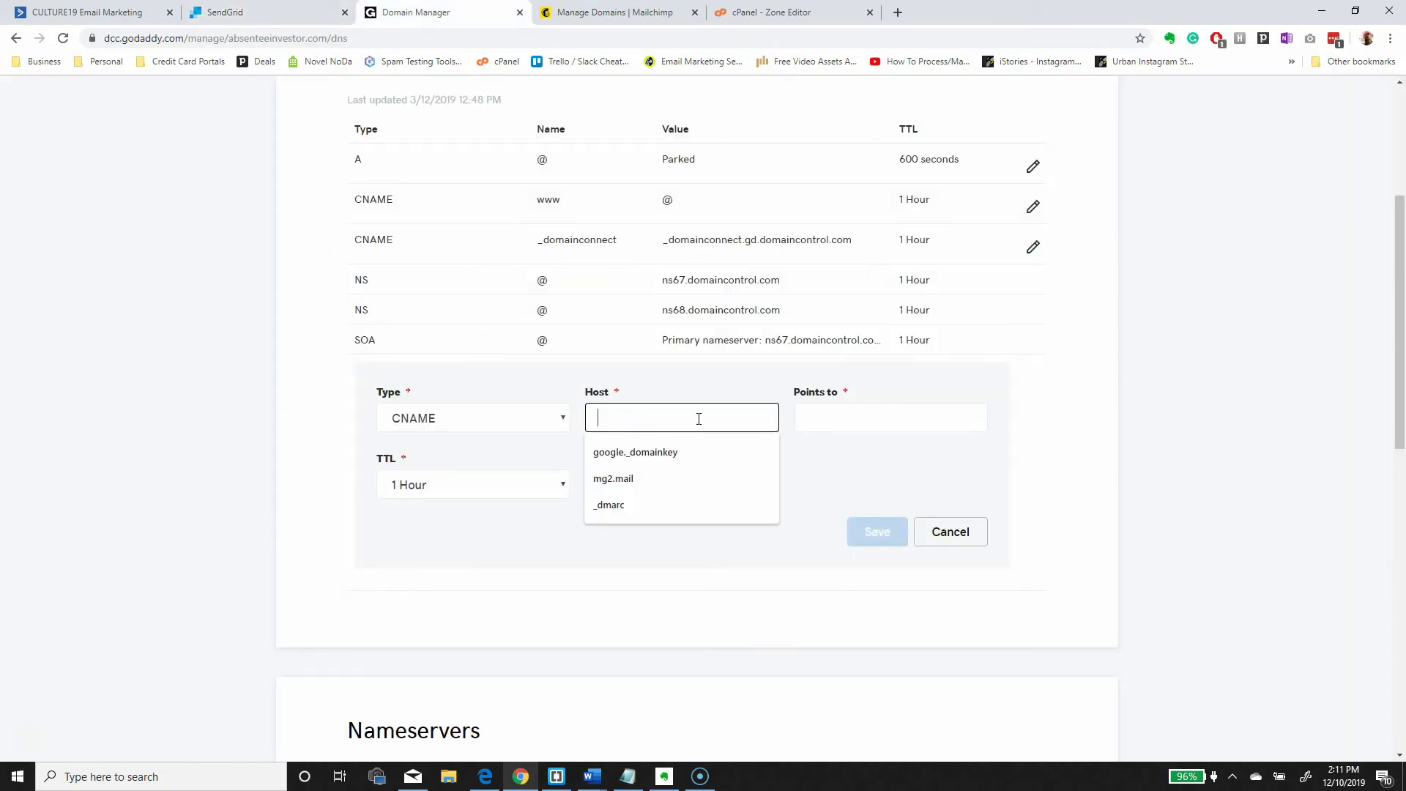
pyautogui.hotkey('ctrl', 'v')
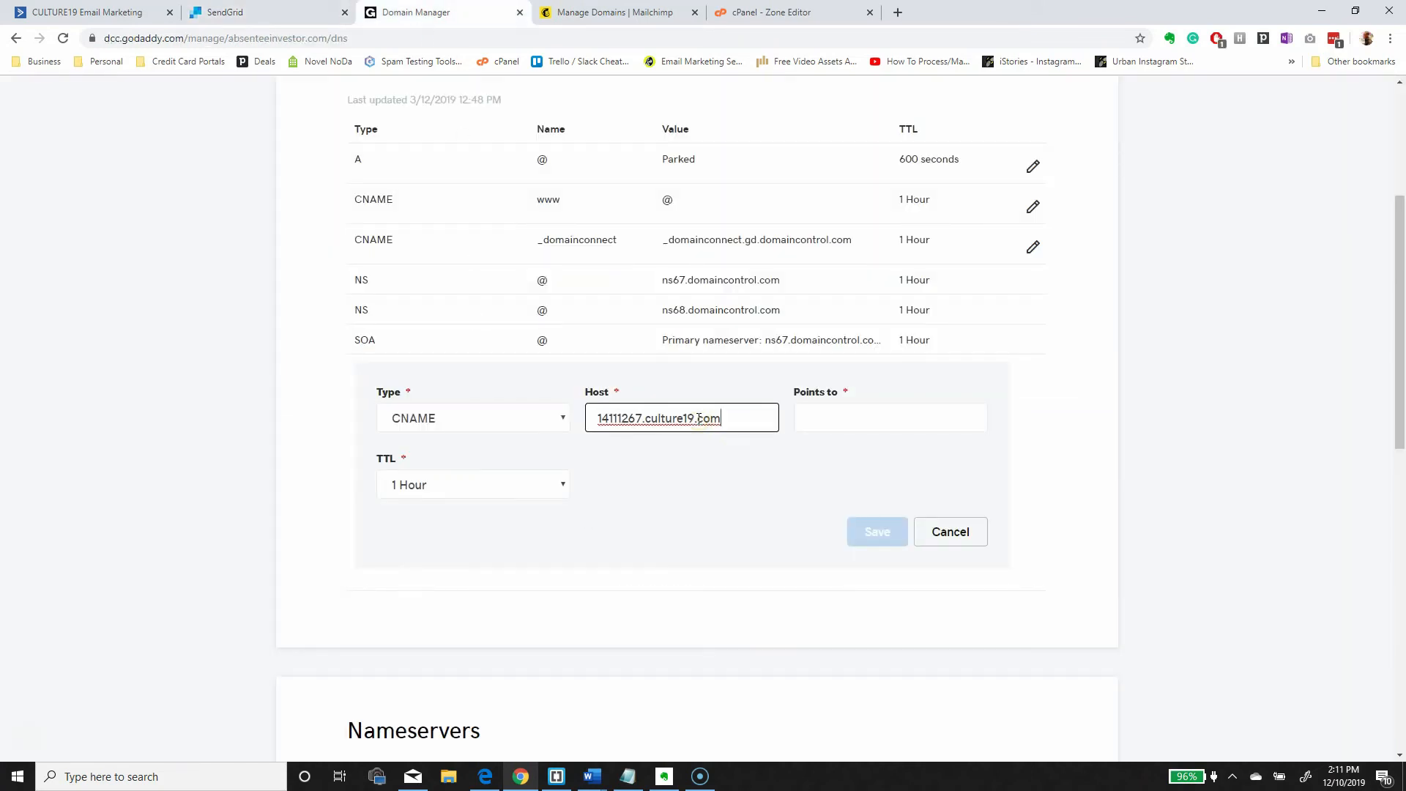
pyautogui.moveTo(734, 419); pyautogui.dragTo(648, 429)
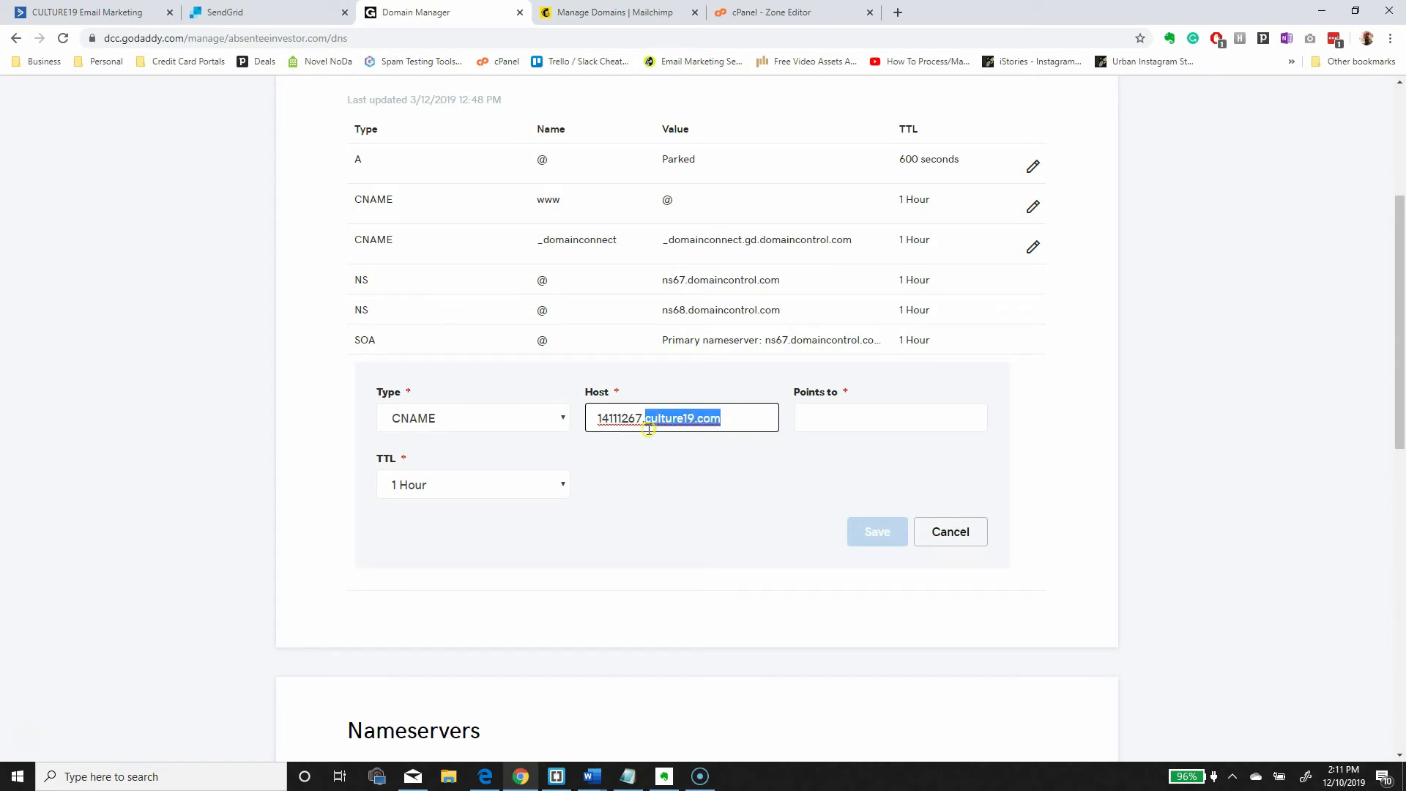
pyautogui.moveTo(645, 430); pyautogui.dragTo(643, 436)
pyautogui.press('BackSpace')
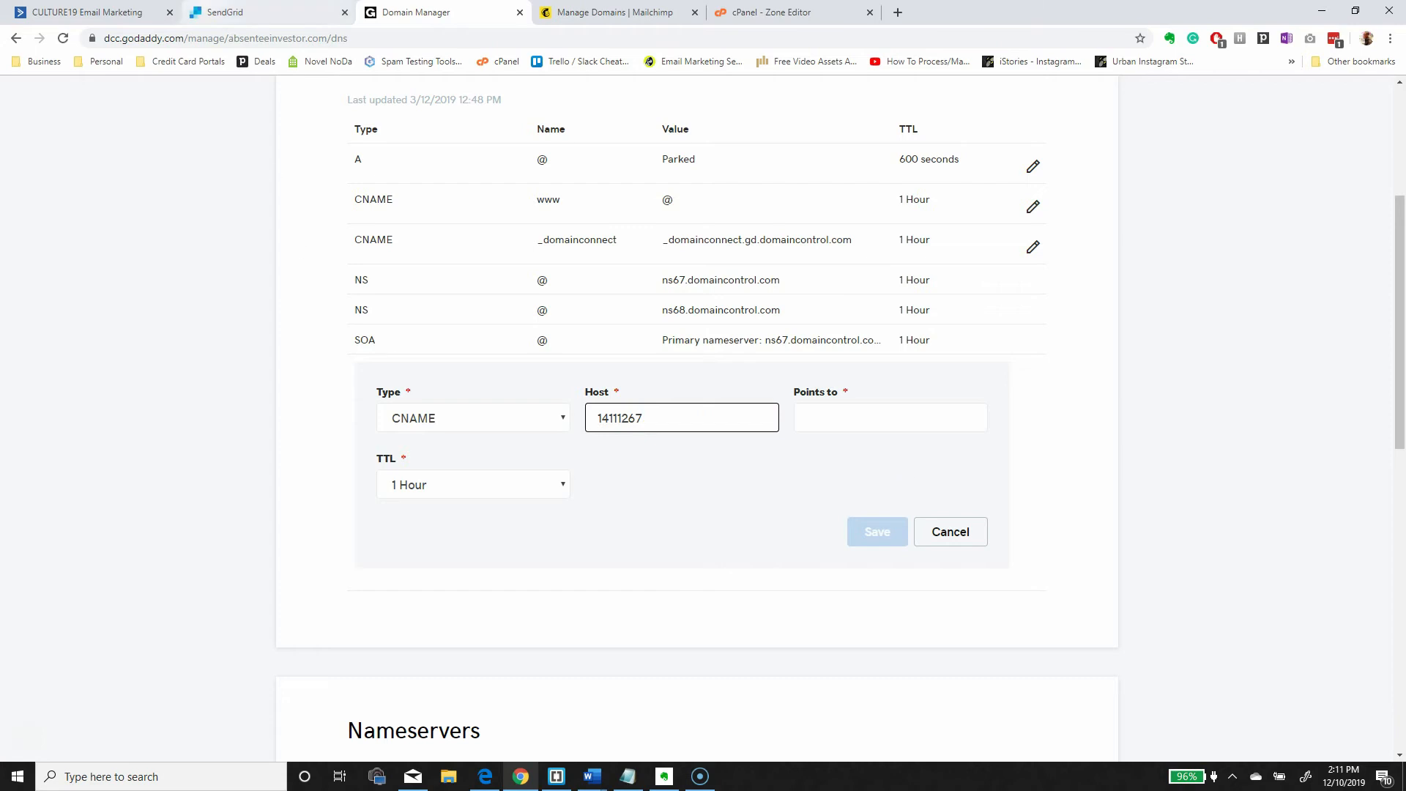
# - Copy the second record's value sendgrid.net from SendGrid into Points to
pyautogui.click(235, 16)
pyautogui.click(1317, 426)
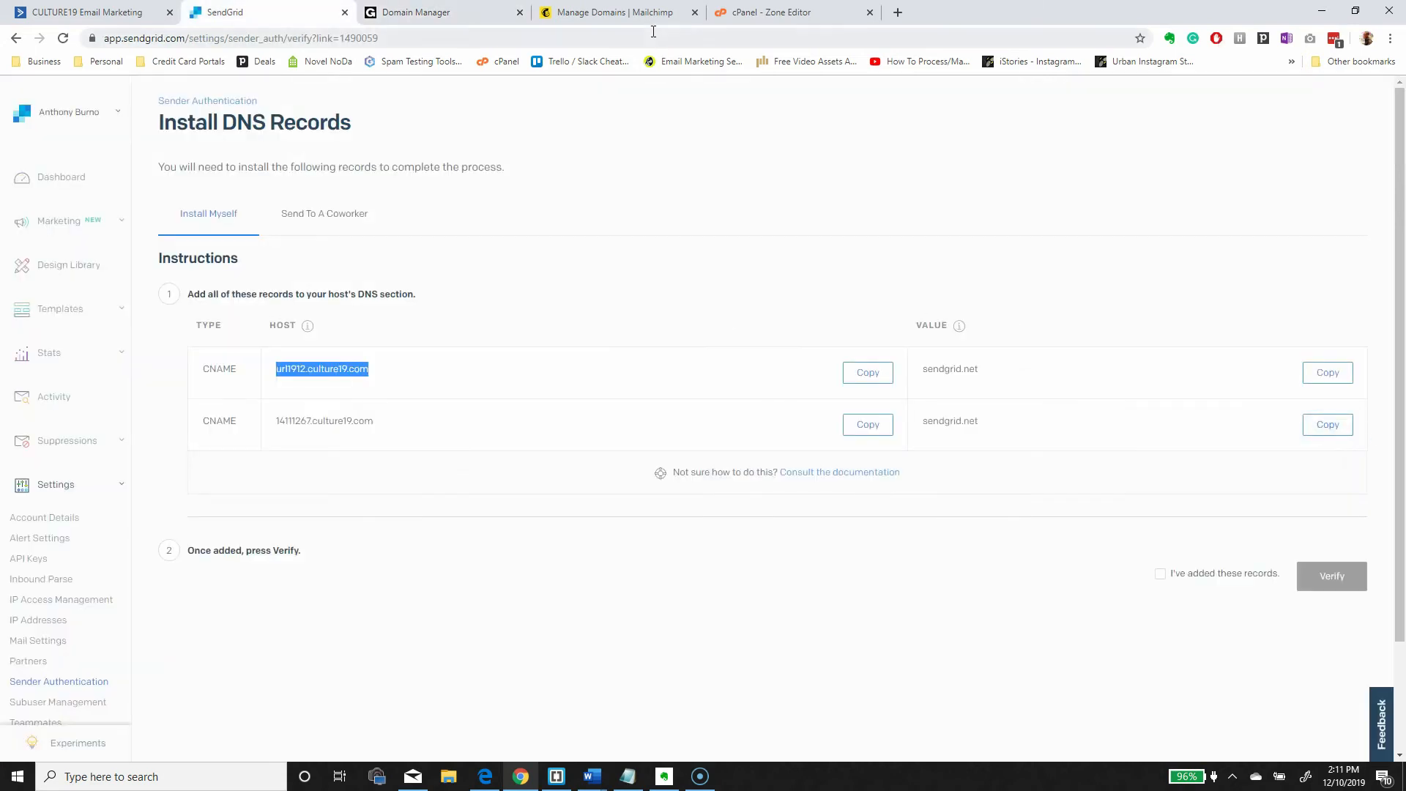
pyautogui.click(440, 12)
pyautogui.click(866, 425)
pyautogui.hotkey('ctrl', 'v')
pyautogui.click(976, 619)
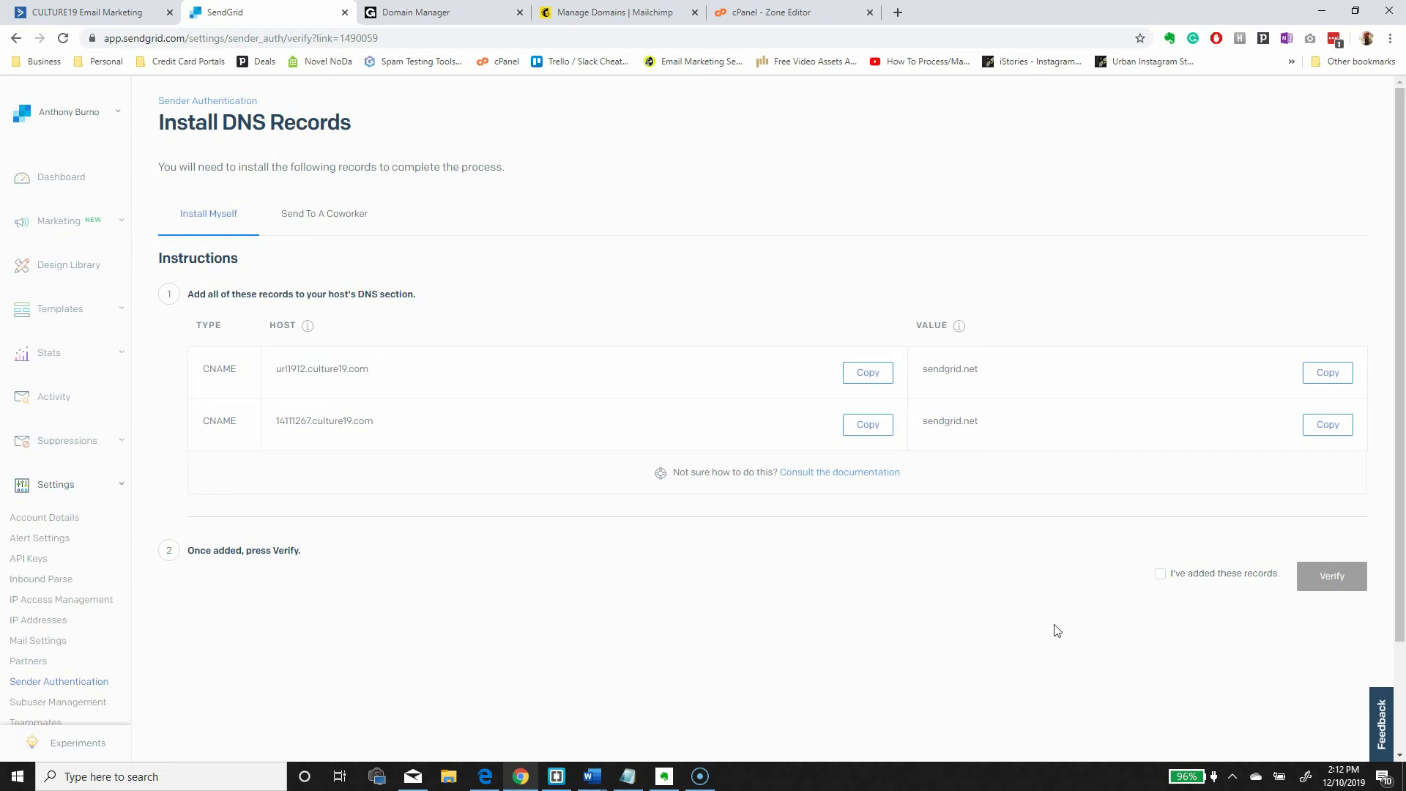
# - Verify the SendGrid records, review both CNAME lookup errors, and enter craftcourage.com in dmarcian's wizard
pyautogui.click(1160, 575)
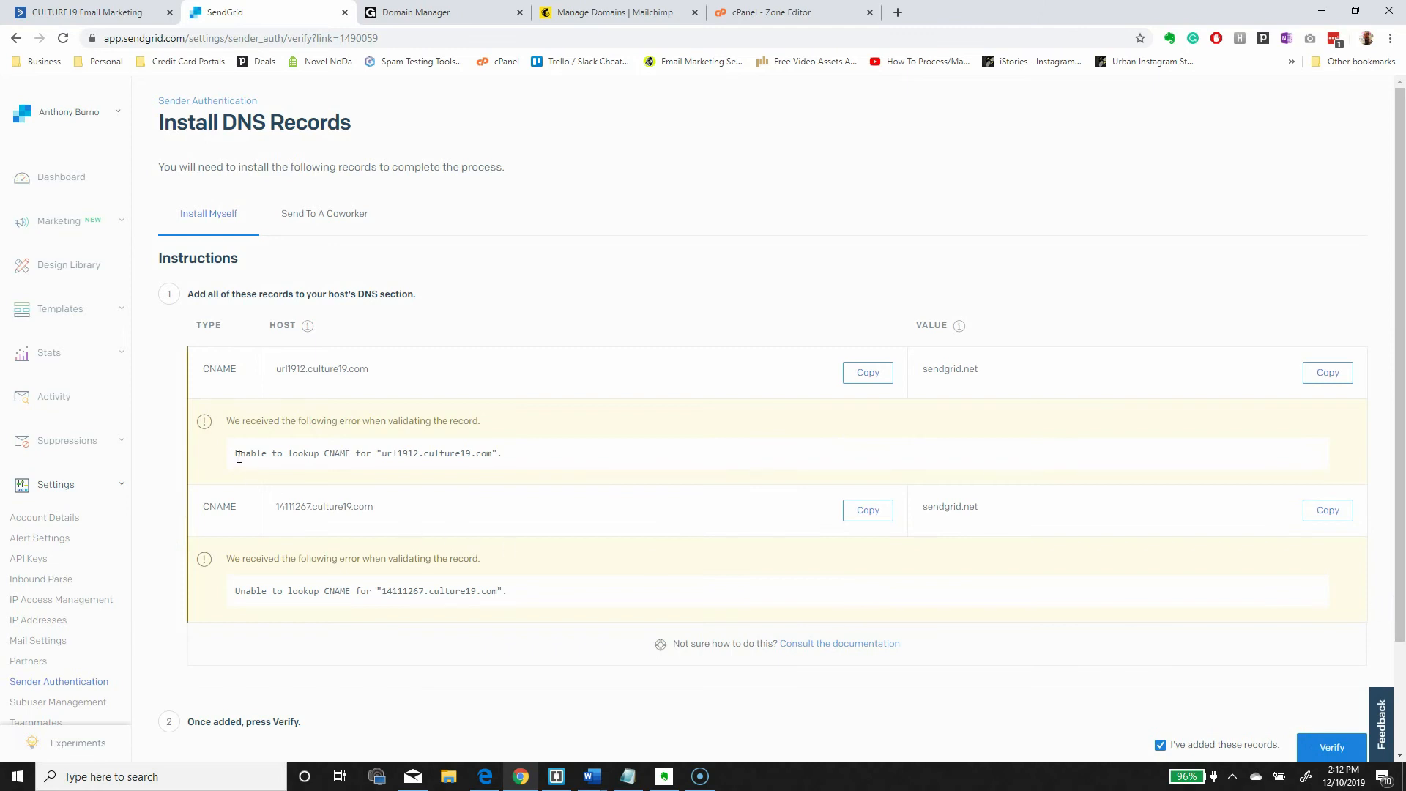
pyautogui.moveTo(236, 454); pyautogui.dragTo(495, 457)
pyautogui.moveTo(235, 592); pyautogui.dragTo(563, 594)
pyautogui.click(563, 593)
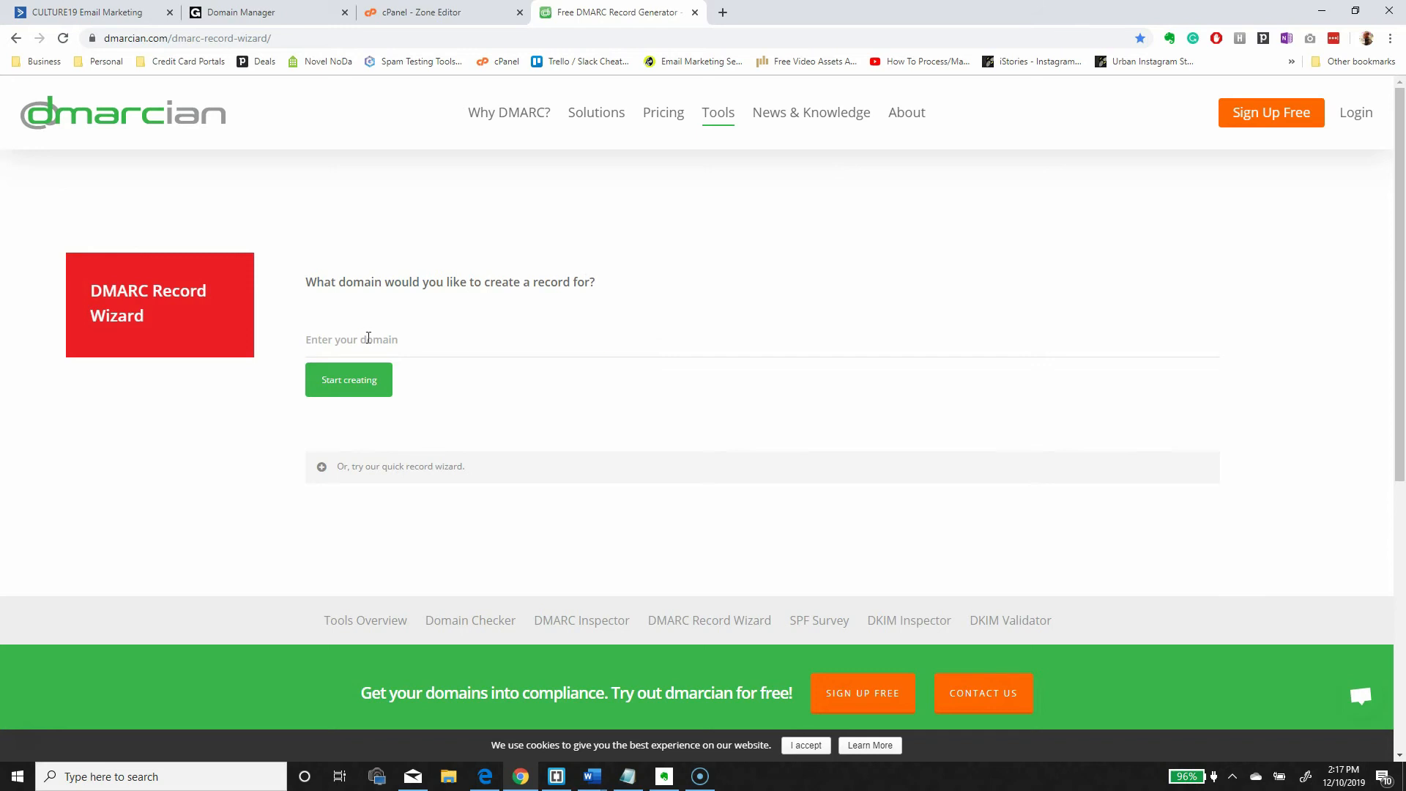
pyautogui.click(369, 337)
pyautogui.write('craftcourage.com')
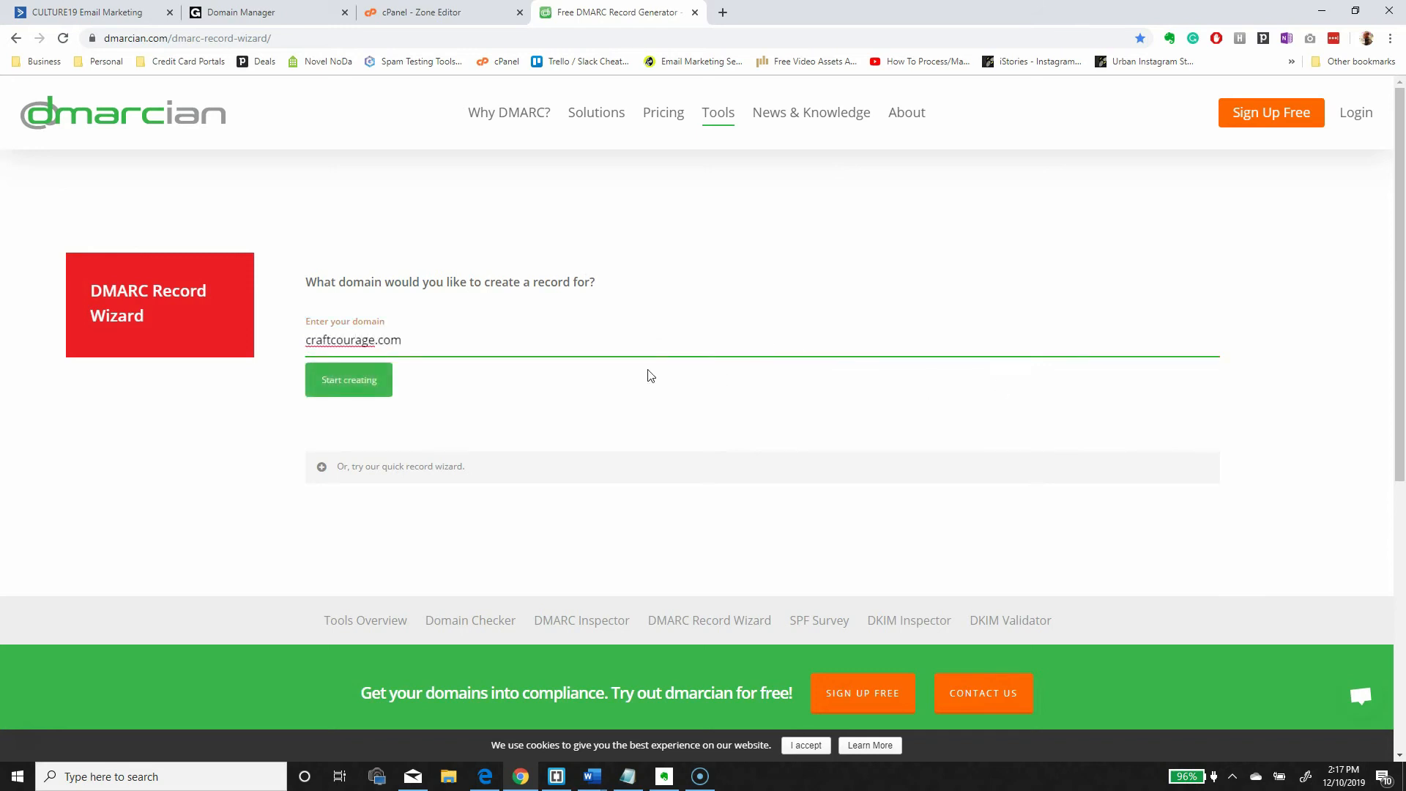
# - Start the wizard, keep the p=none policy, and send aggregate reports to the domain's postmaster address
pyautogui.click(364, 380)
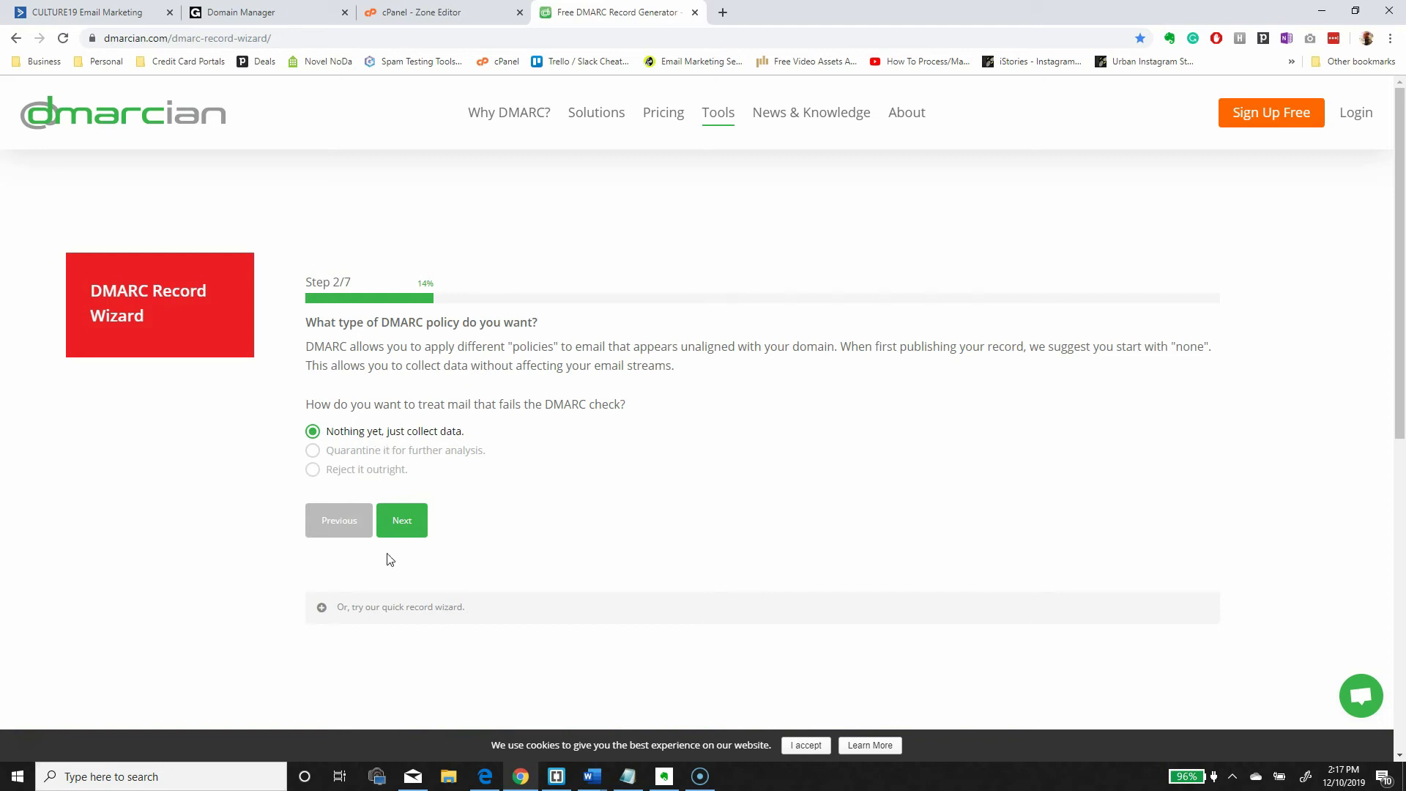
pyautogui.click(402, 521)
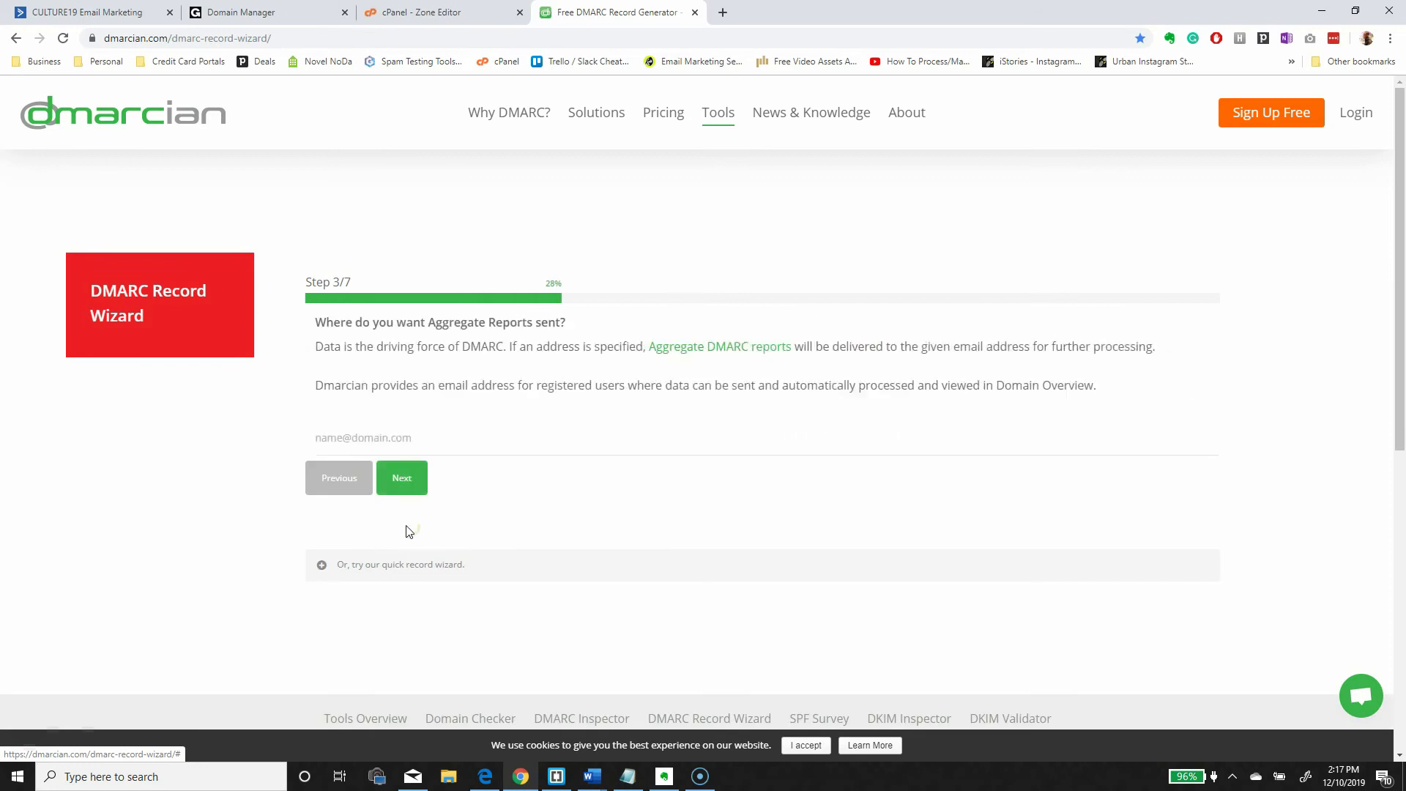
pyautogui.click(358, 440)
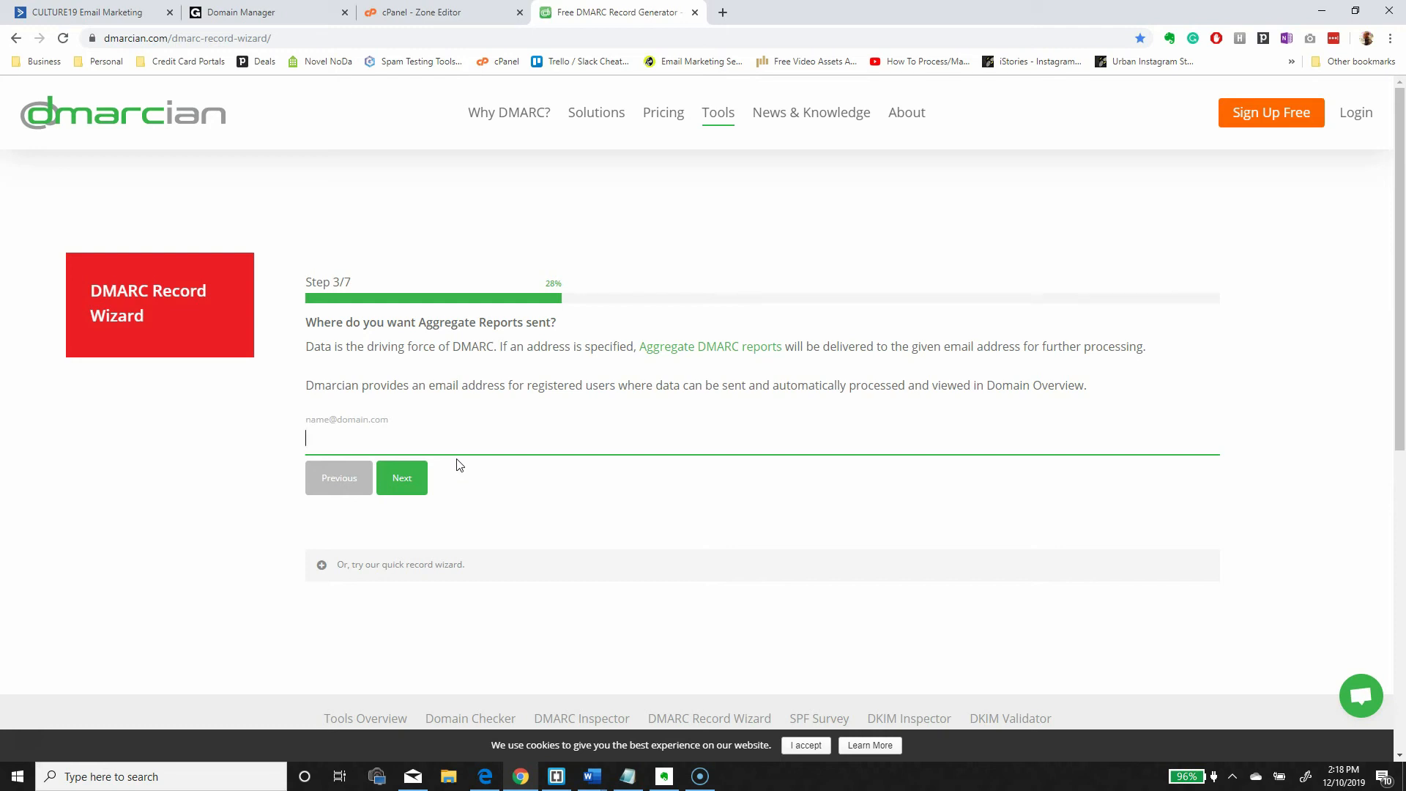
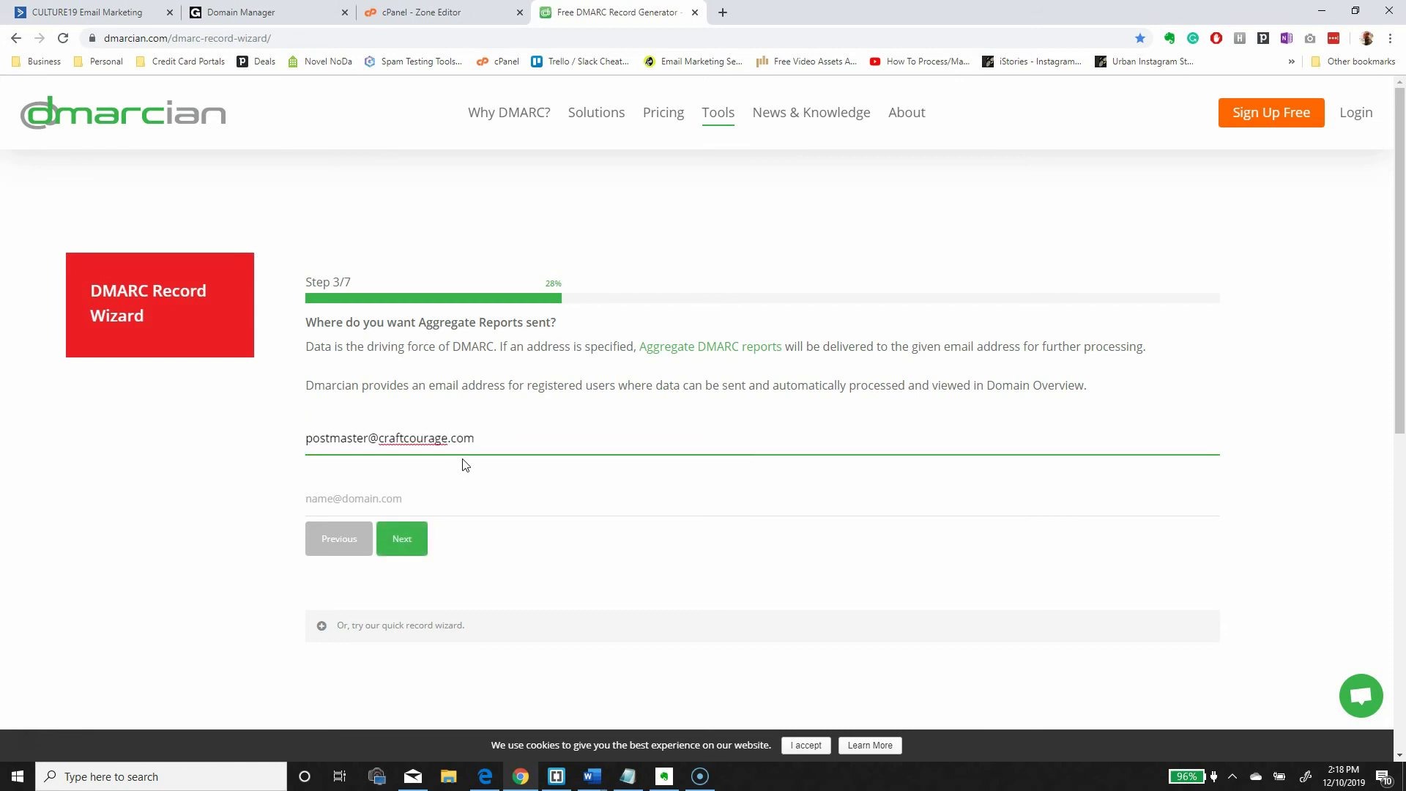
pyautogui.click(402, 539)
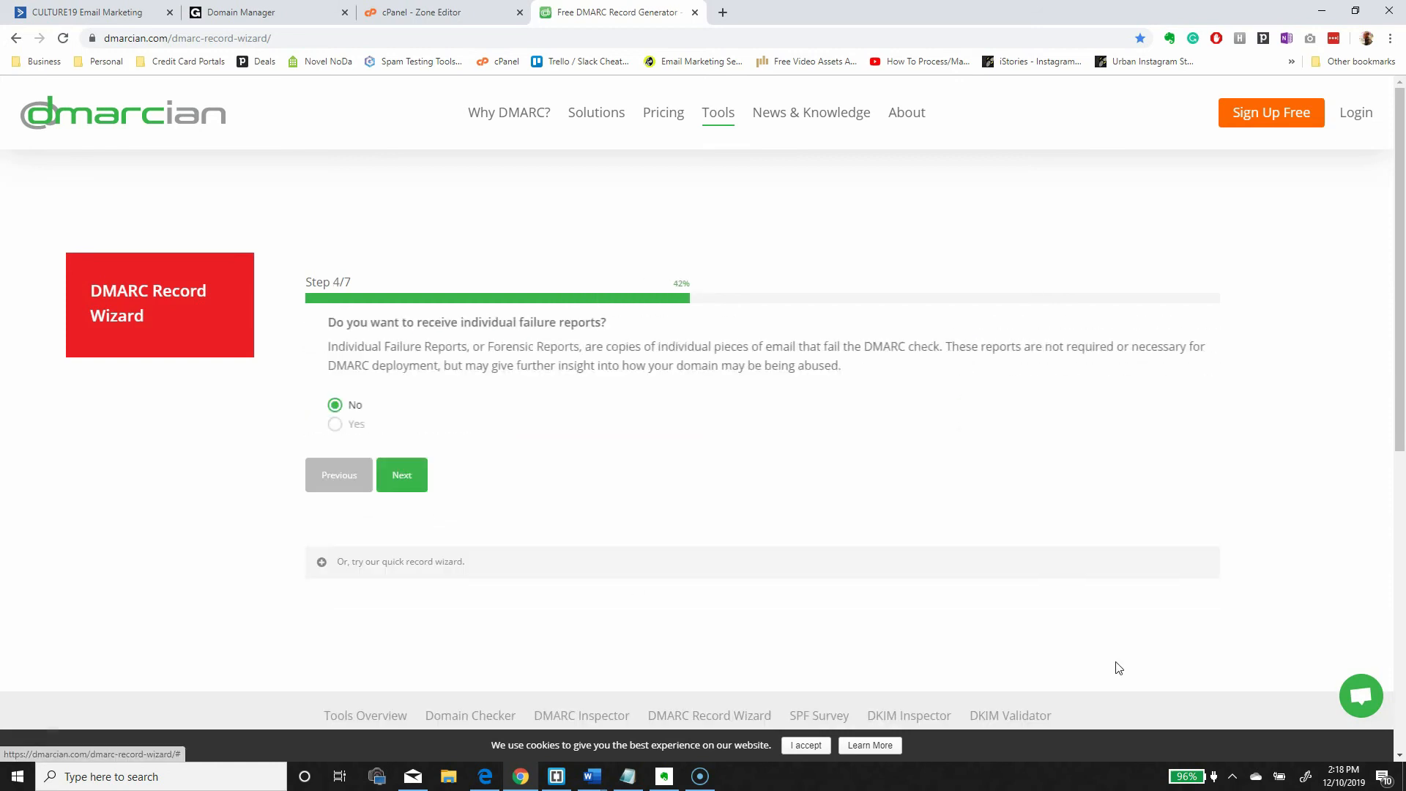
# - Keep failure reports off and a single subdomain policy, then generate the DMARC record
pyautogui.click(402, 483)
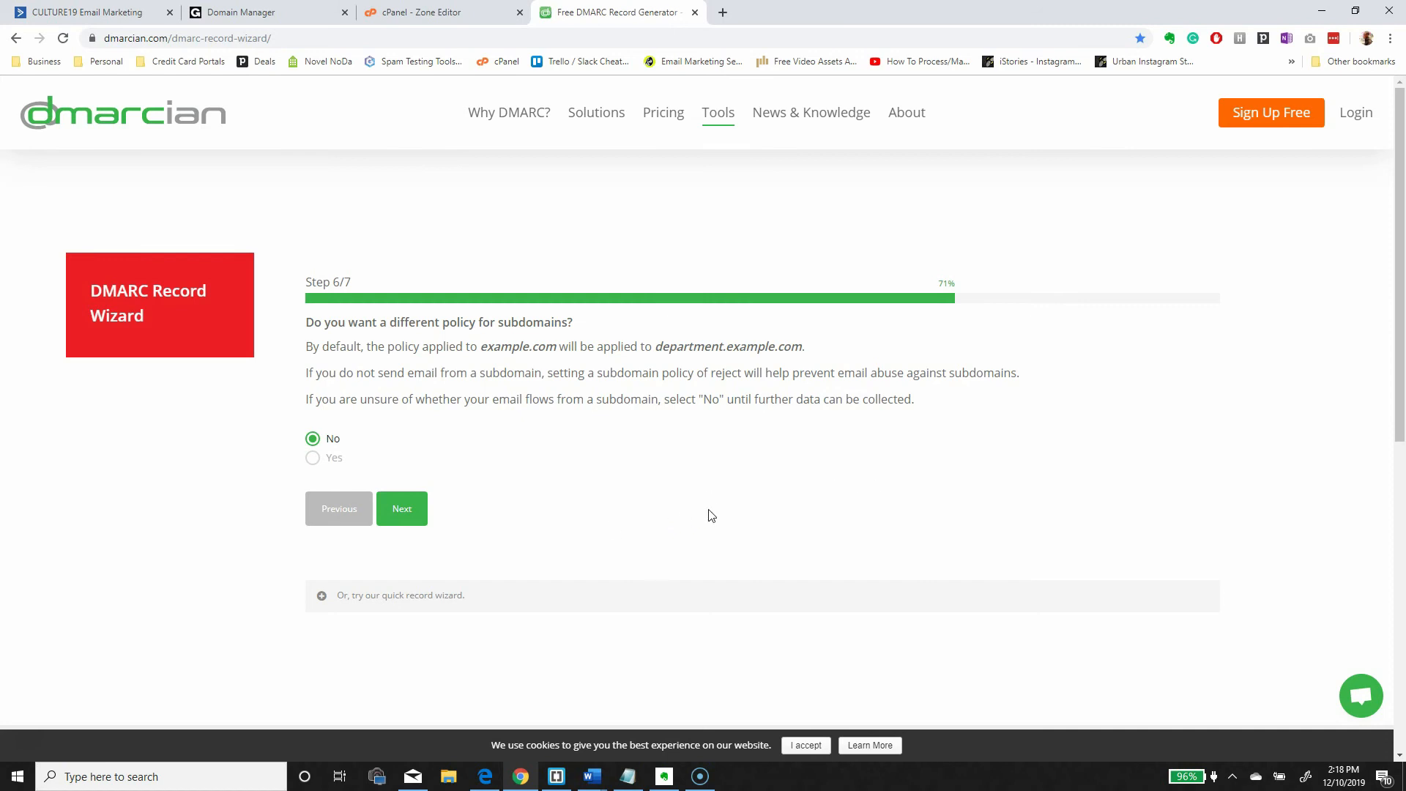
pyautogui.click(407, 513)
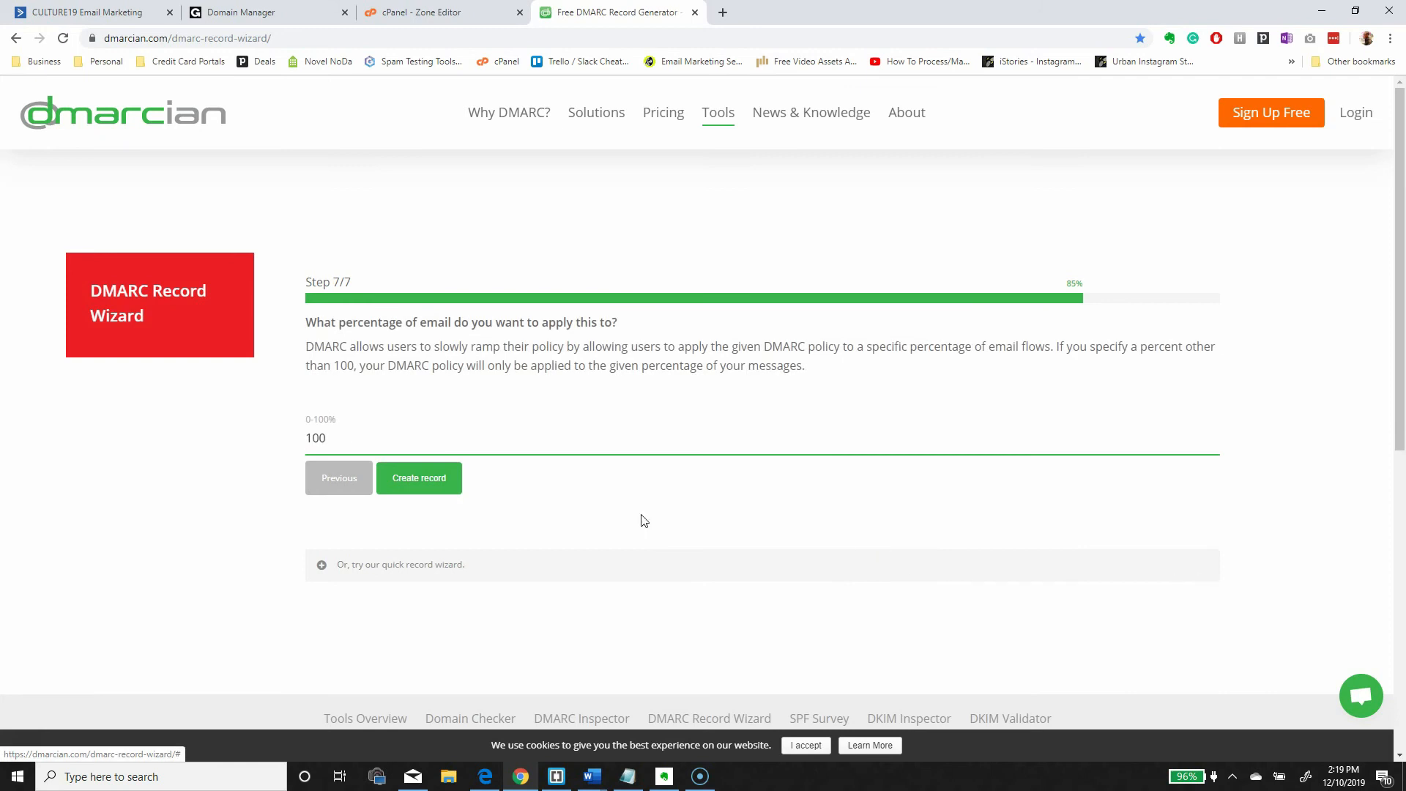
pyautogui.click(422, 496)
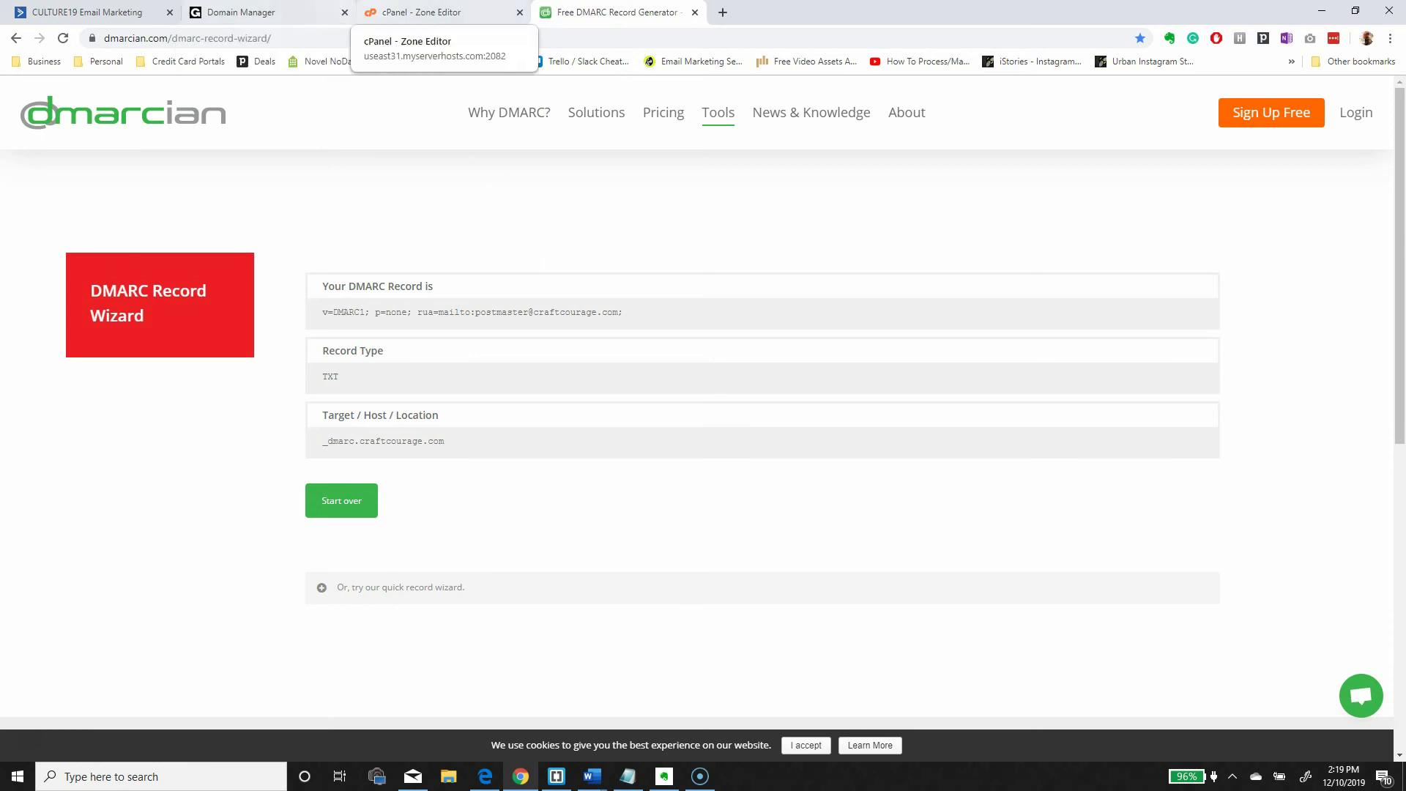
# - Glance at GoDaddy's DNS records, then return to the generated DMARC record
pyautogui.click(242, 11)
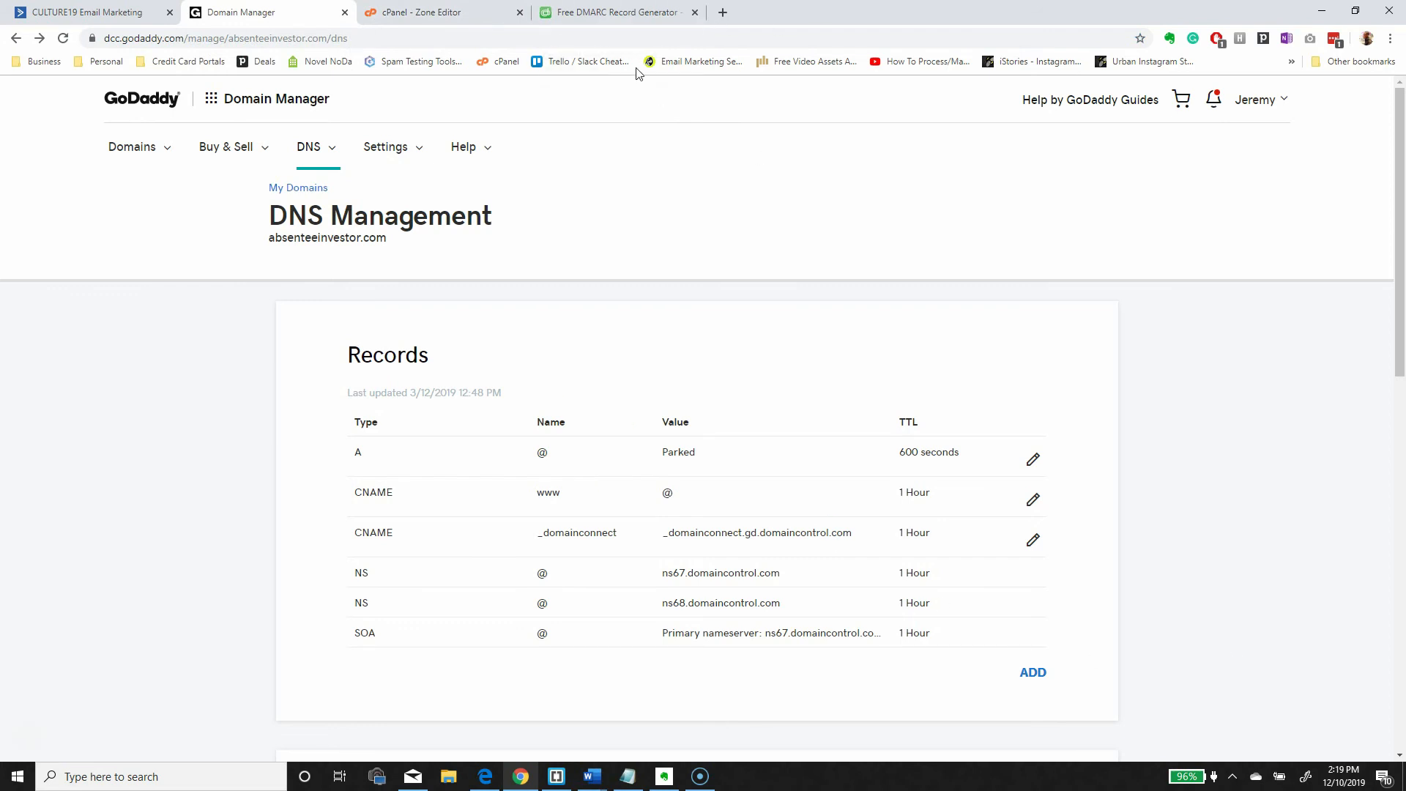
pyautogui.click(617, 12)
# - Start a new TXT record in GoDaddy's DNS Management
pyautogui.moveTo(340, 382); pyautogui.dragTo(324, 377)
pyautogui.click(264, 12)
pyautogui.click(1033, 672)
pyautogui.click(487, 713)
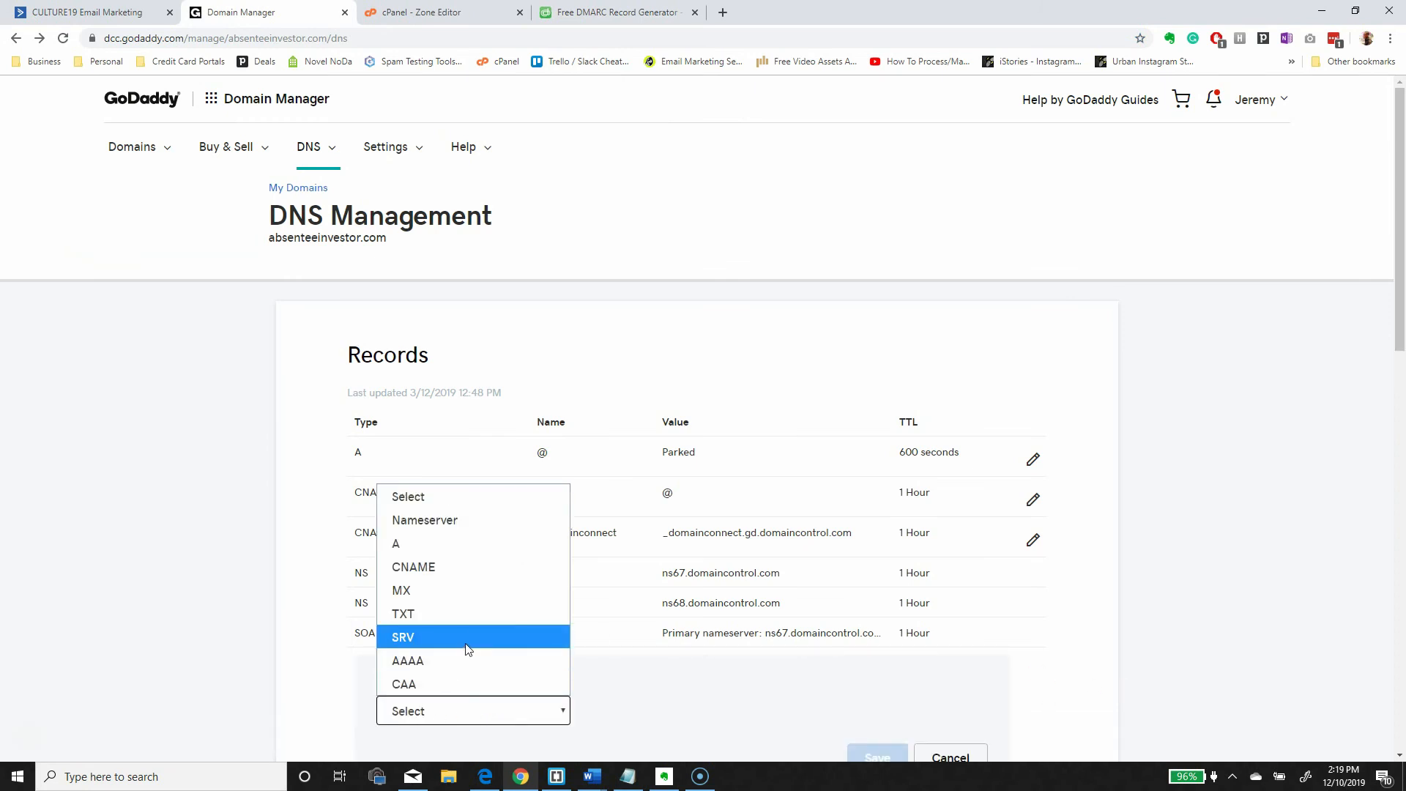
pyautogui.click(469, 615)
pyautogui.scroll(-5, 992, 449)
pyautogui.click(673, 349)
# - Copy the target host _dmarc.craftcourage.com from dmarcian into the record's Host field
pyautogui.click(615, 11)
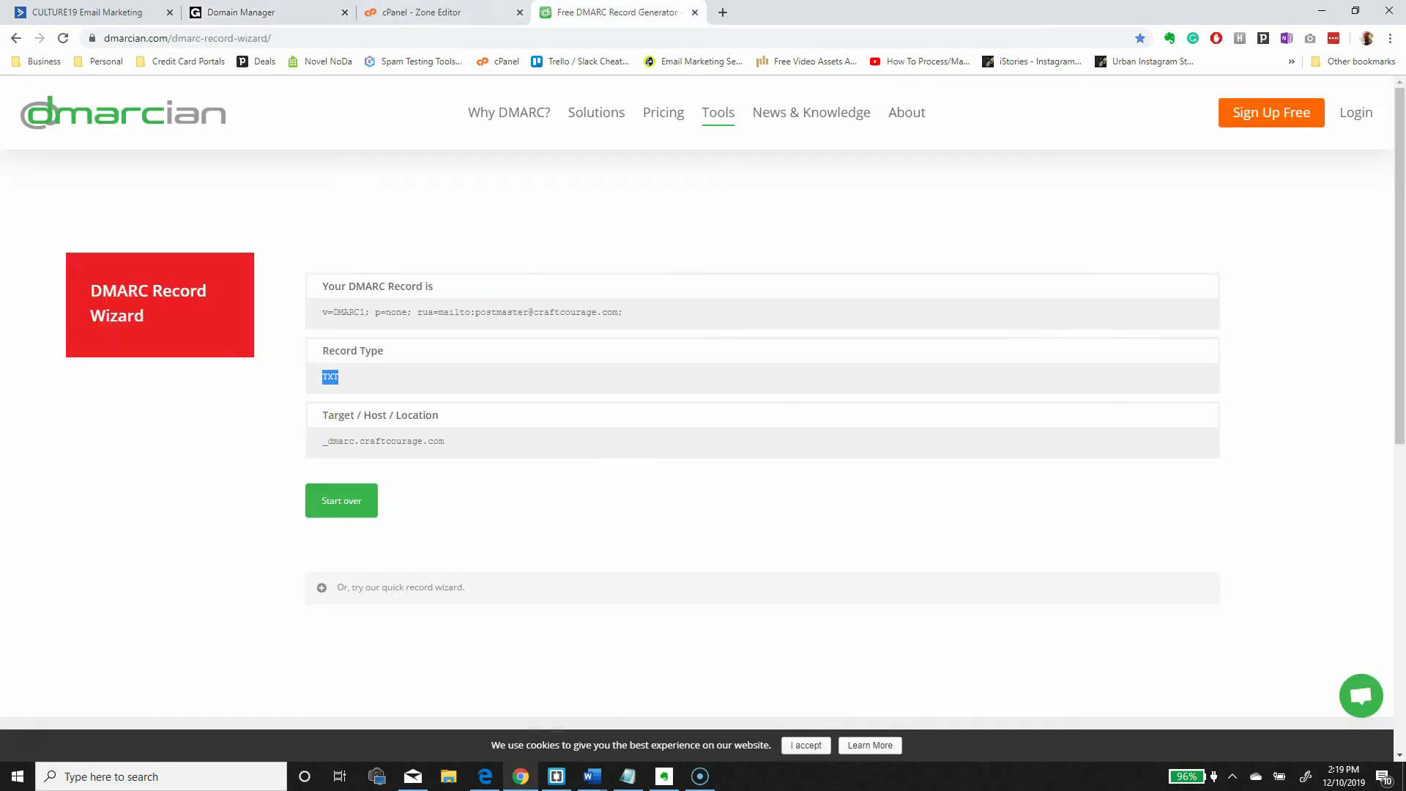
pyautogui.moveTo(615, 11); pyautogui.dragTo(440, 12)
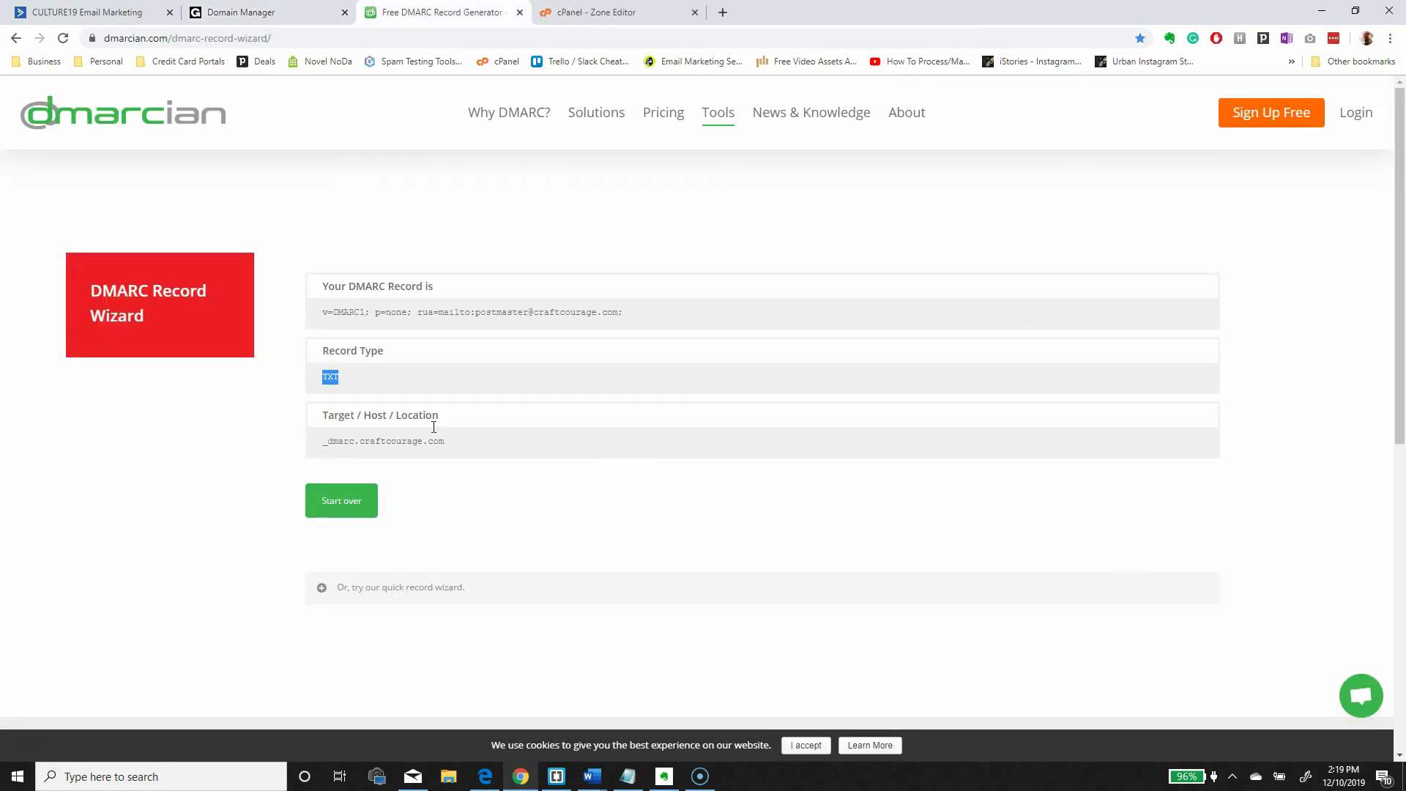
pyautogui.moveTo(460, 453); pyautogui.dragTo(327, 456)
pyautogui.hotkey('ctrl', 'c')
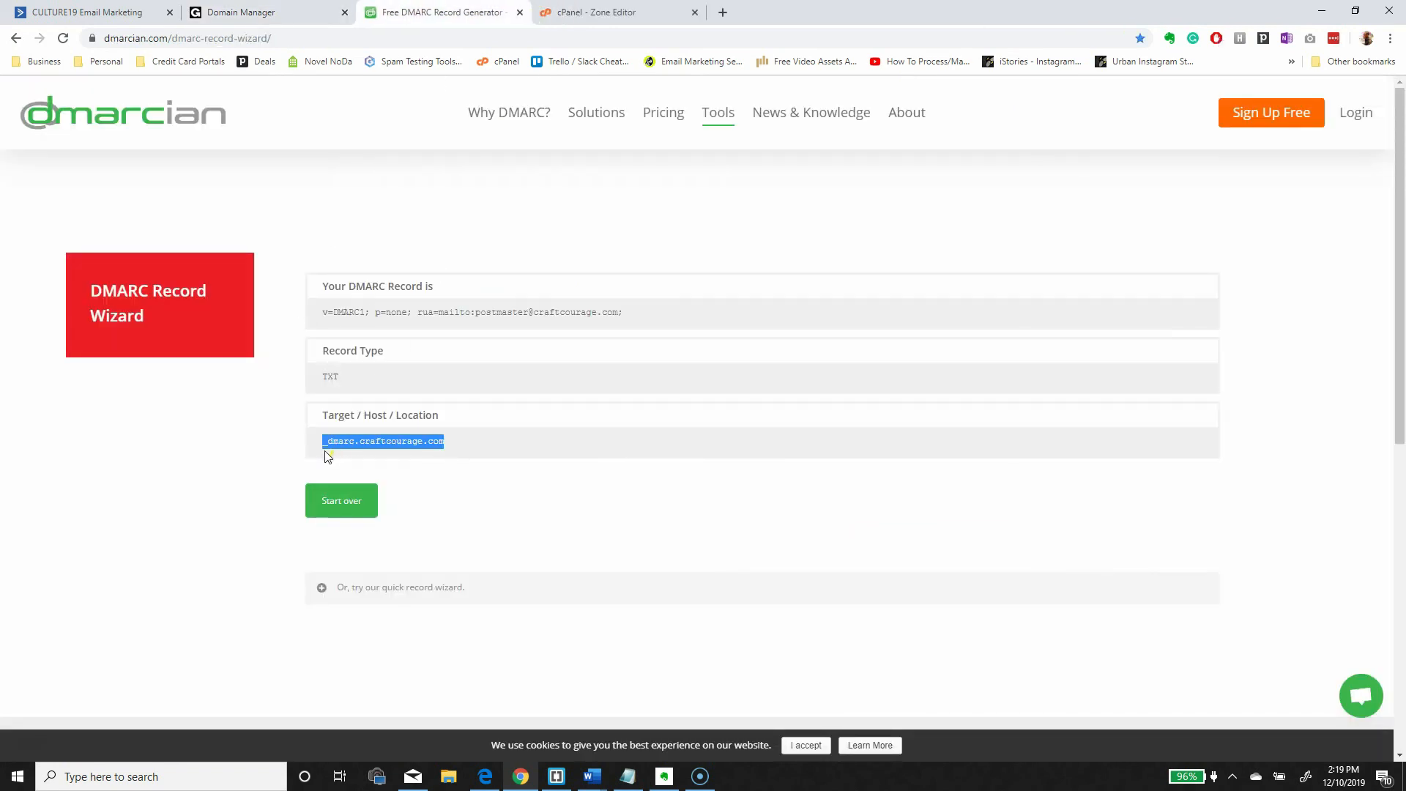
pyautogui.hotkey('ctrl', 'shift', 'Tab')
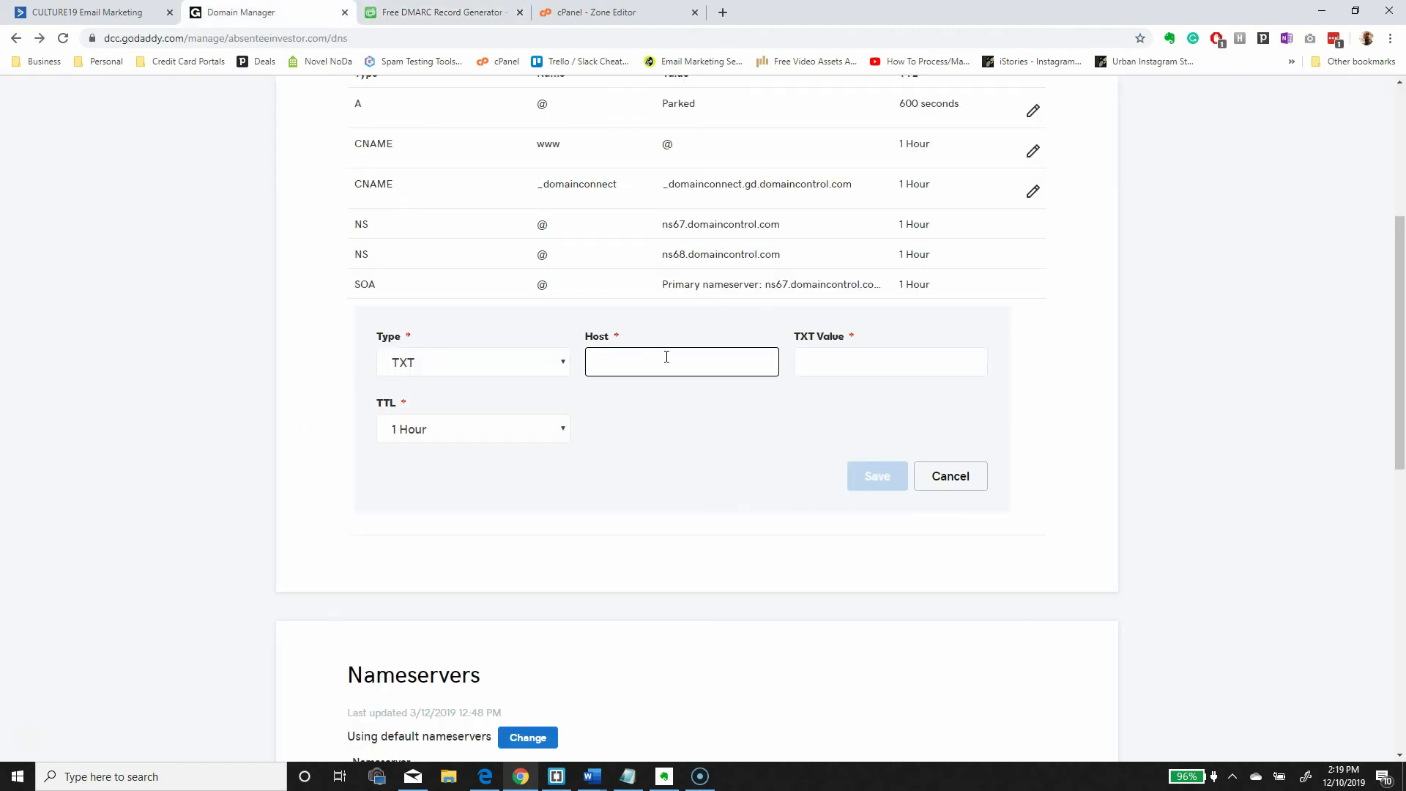
pyautogui.hotkey('ctrl', 'v')
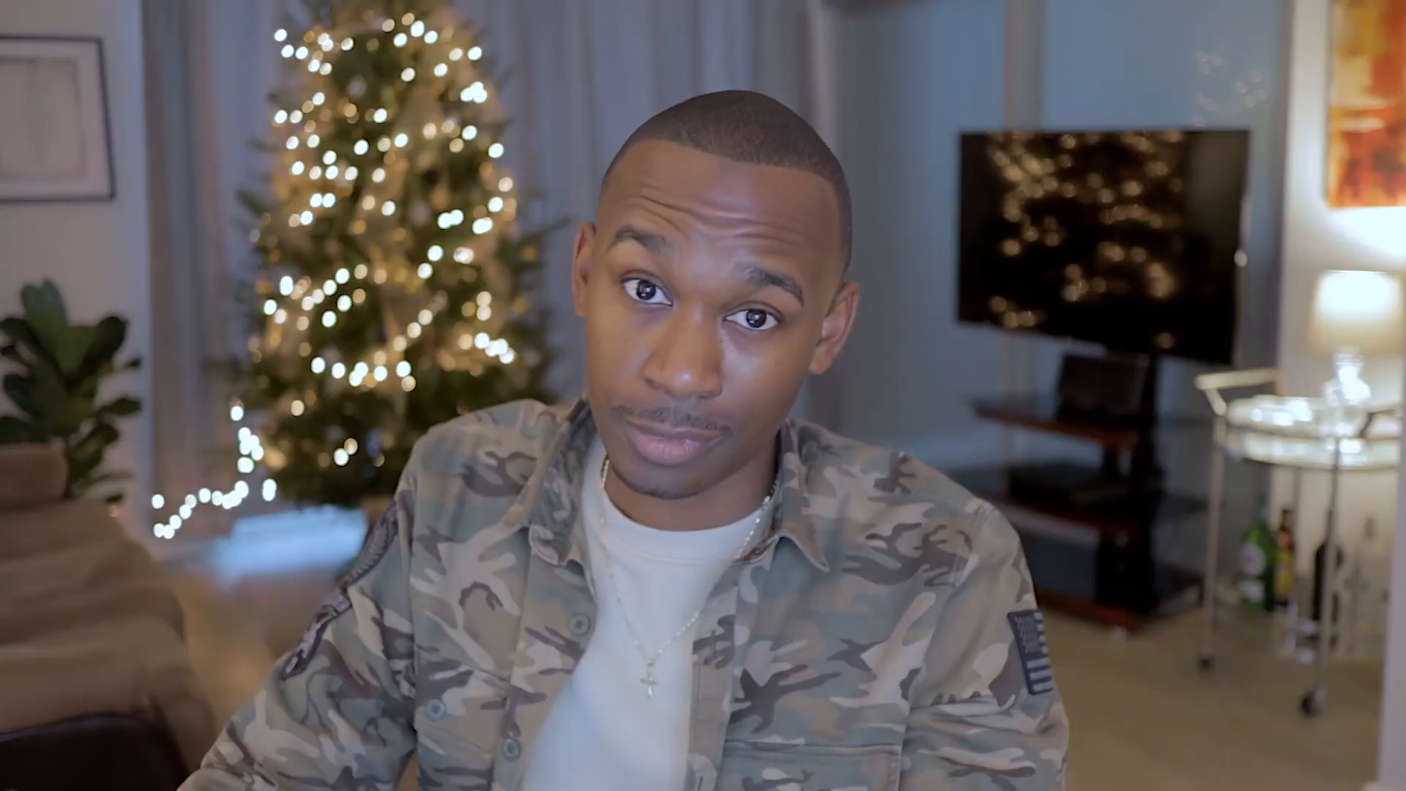
# - Trim the Host to _dmarc and paste the generated DMARC record into TXT Value
pyautogui.moveTo(741, 362); pyautogui.dragTo(672, 364)
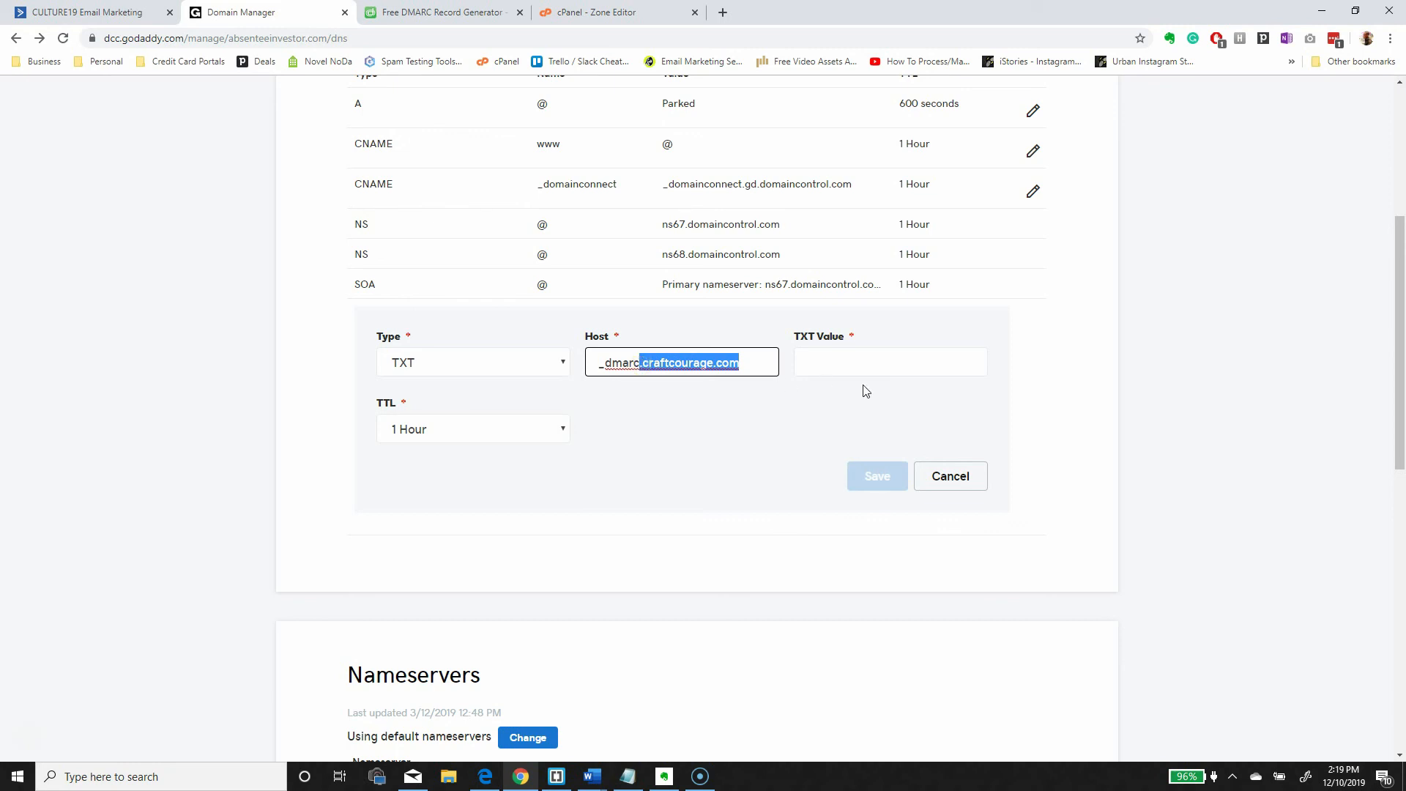
pyautogui.press('BackSpace')
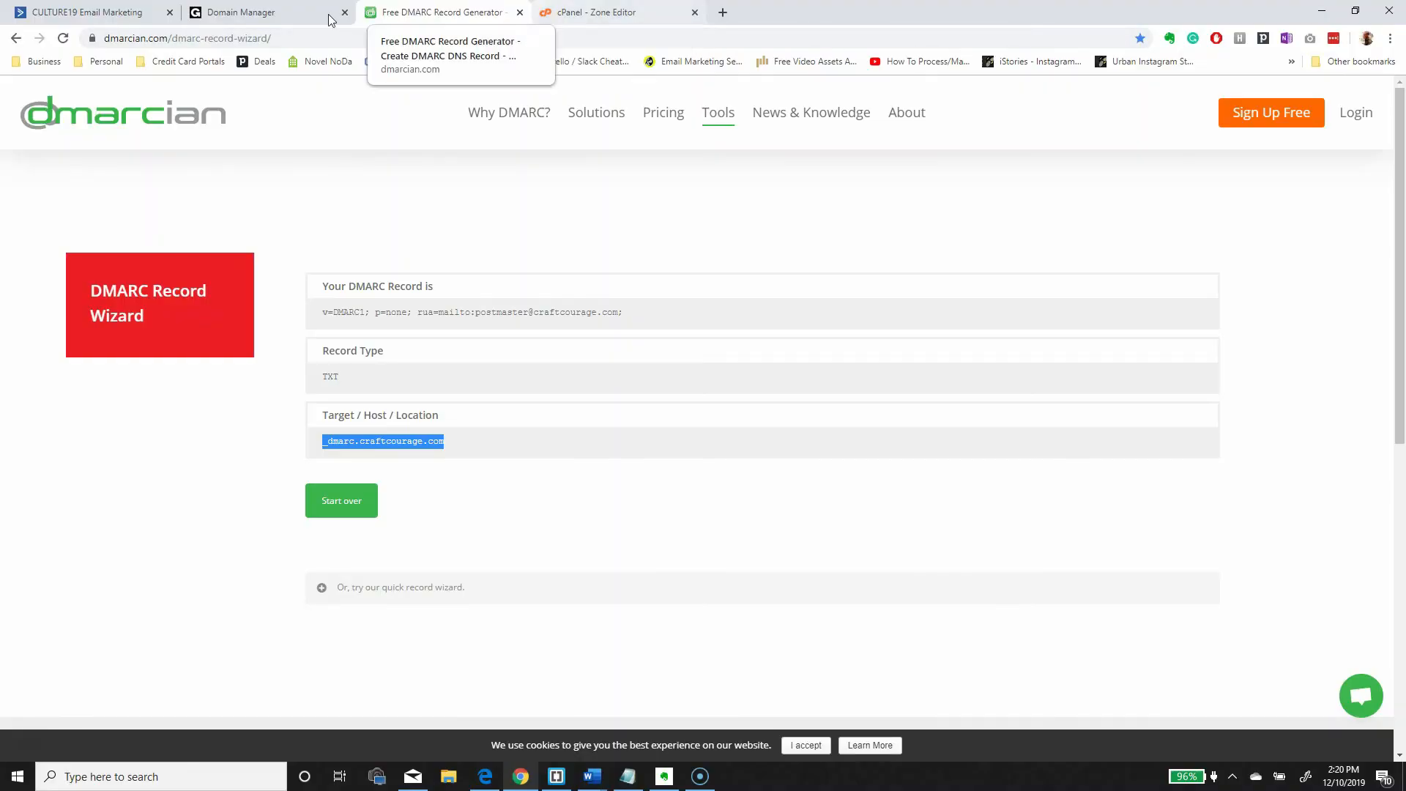
pyautogui.click(242, 12)
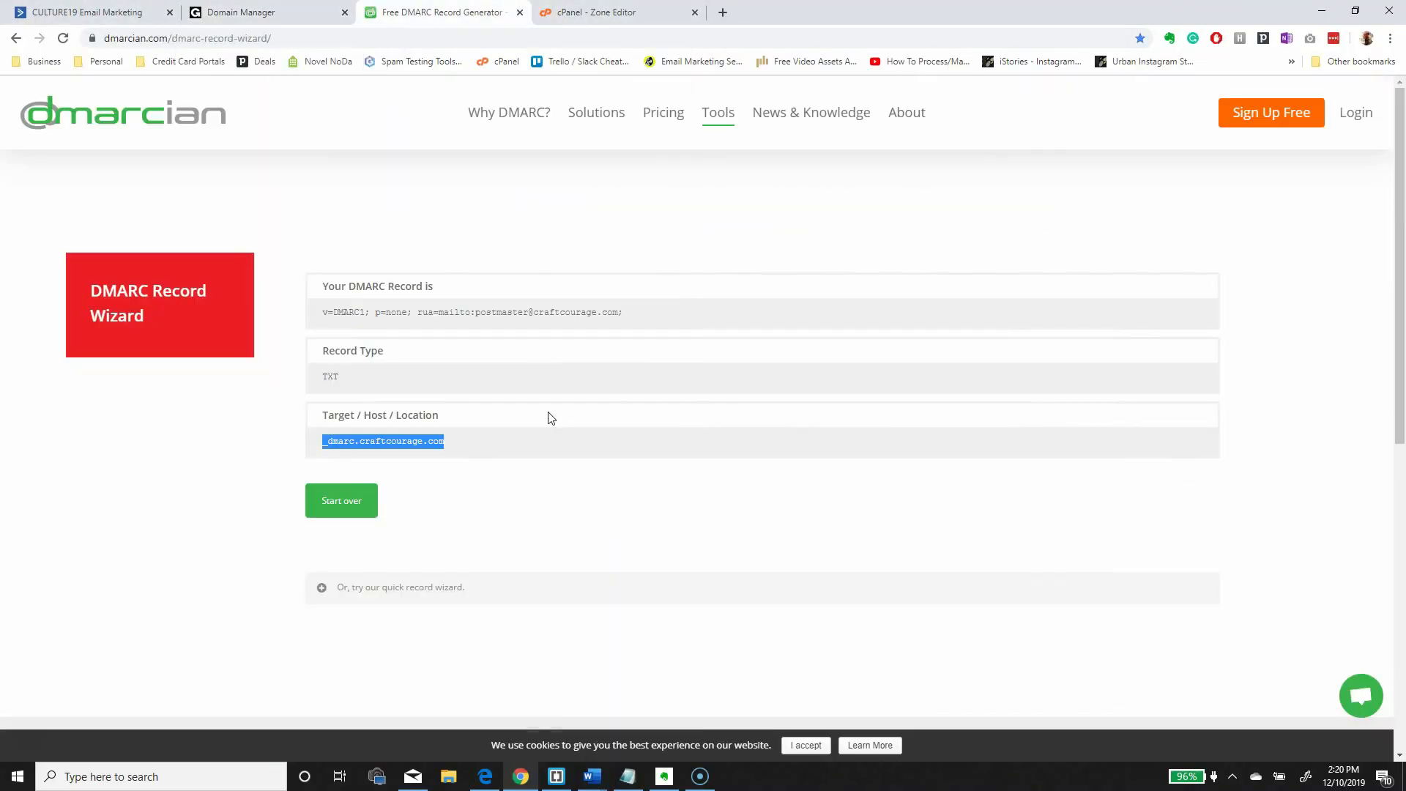
pyautogui.click(580, 355)
pyautogui.moveTo(643, 322); pyautogui.dragTo(331, 314)
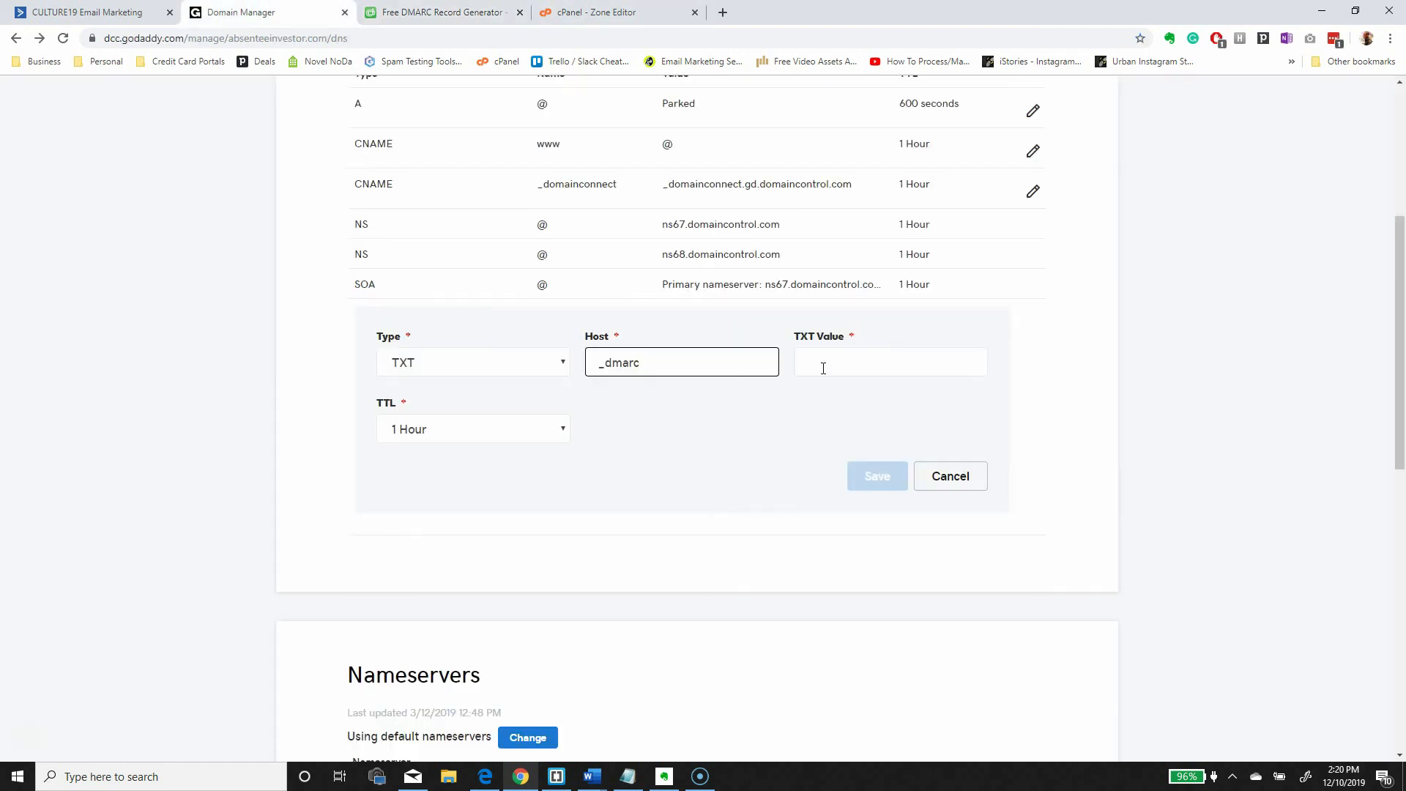
pyautogui.click(822, 368)
pyautogui.hotkey('ctrl', 'v')
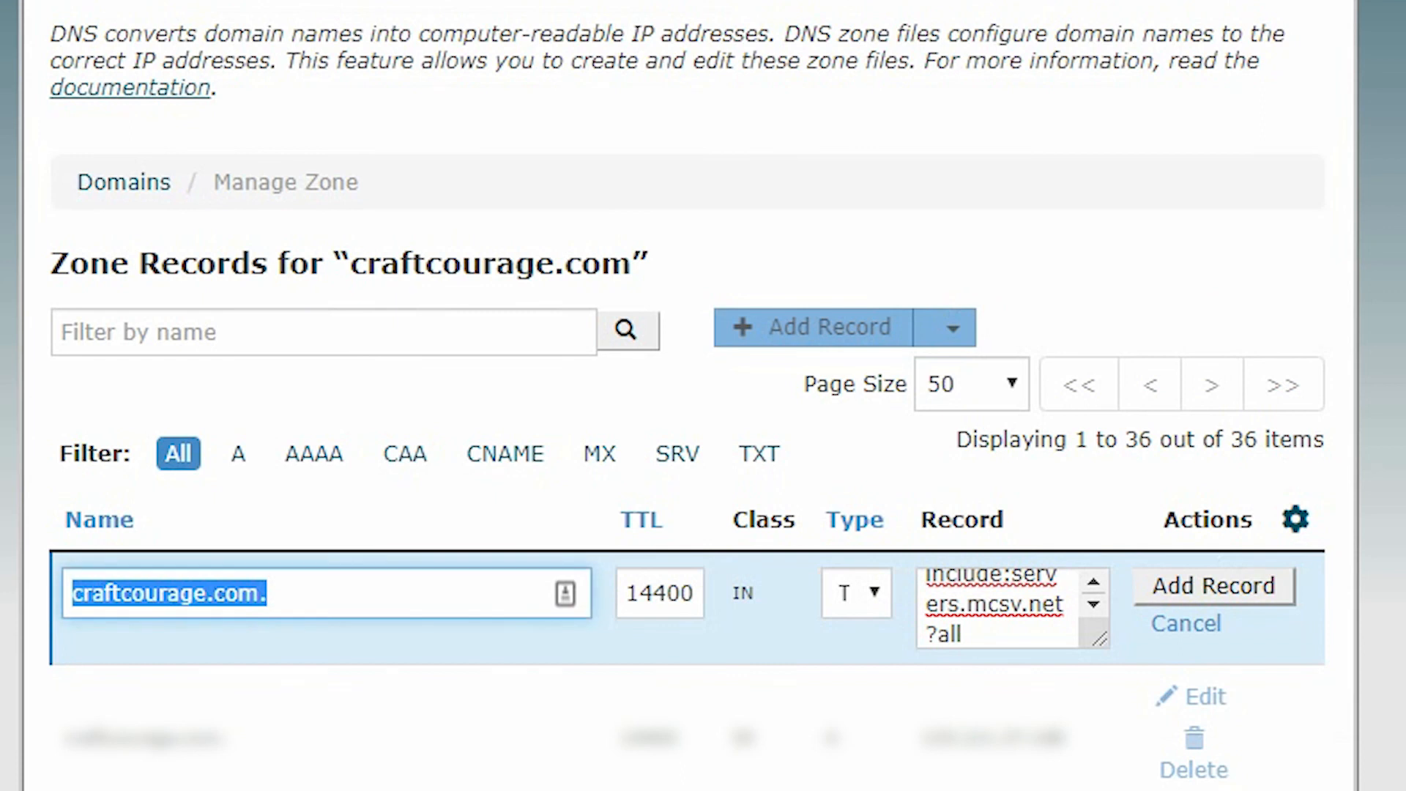
# - Discard the pending Zone Editor row and add a new TXT record row
pyautogui.press('BackSpace')
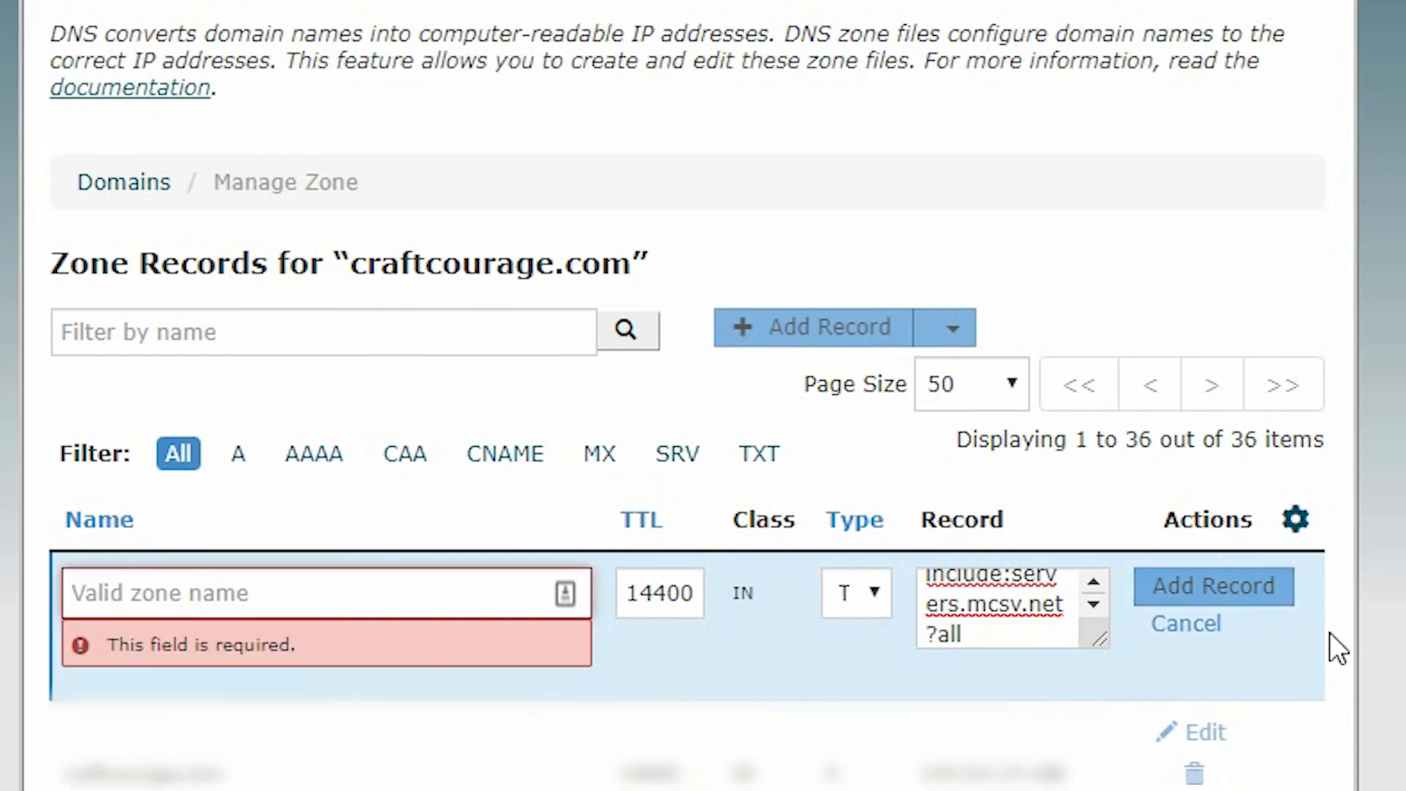
pyautogui.click(1181, 627)
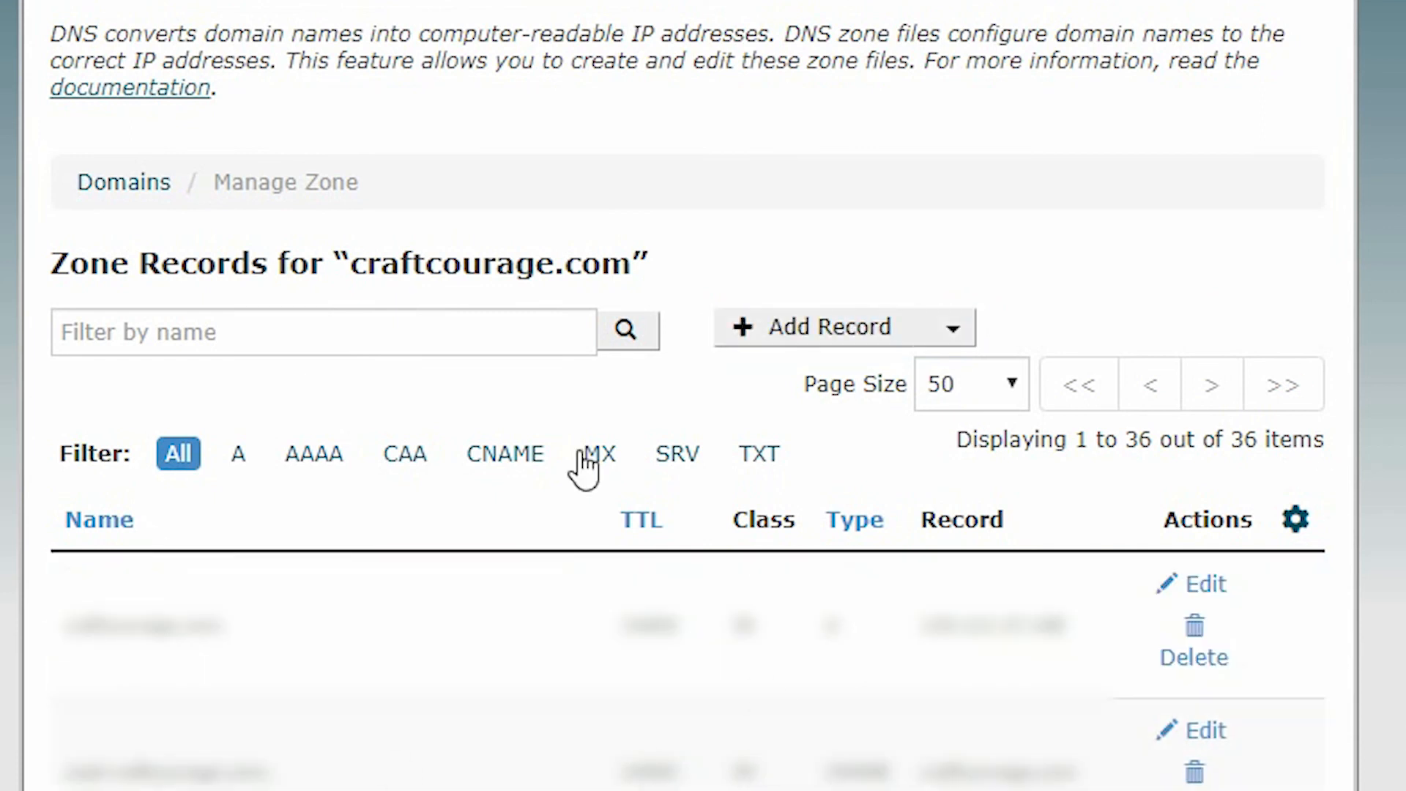
pyautogui.click(954, 334)
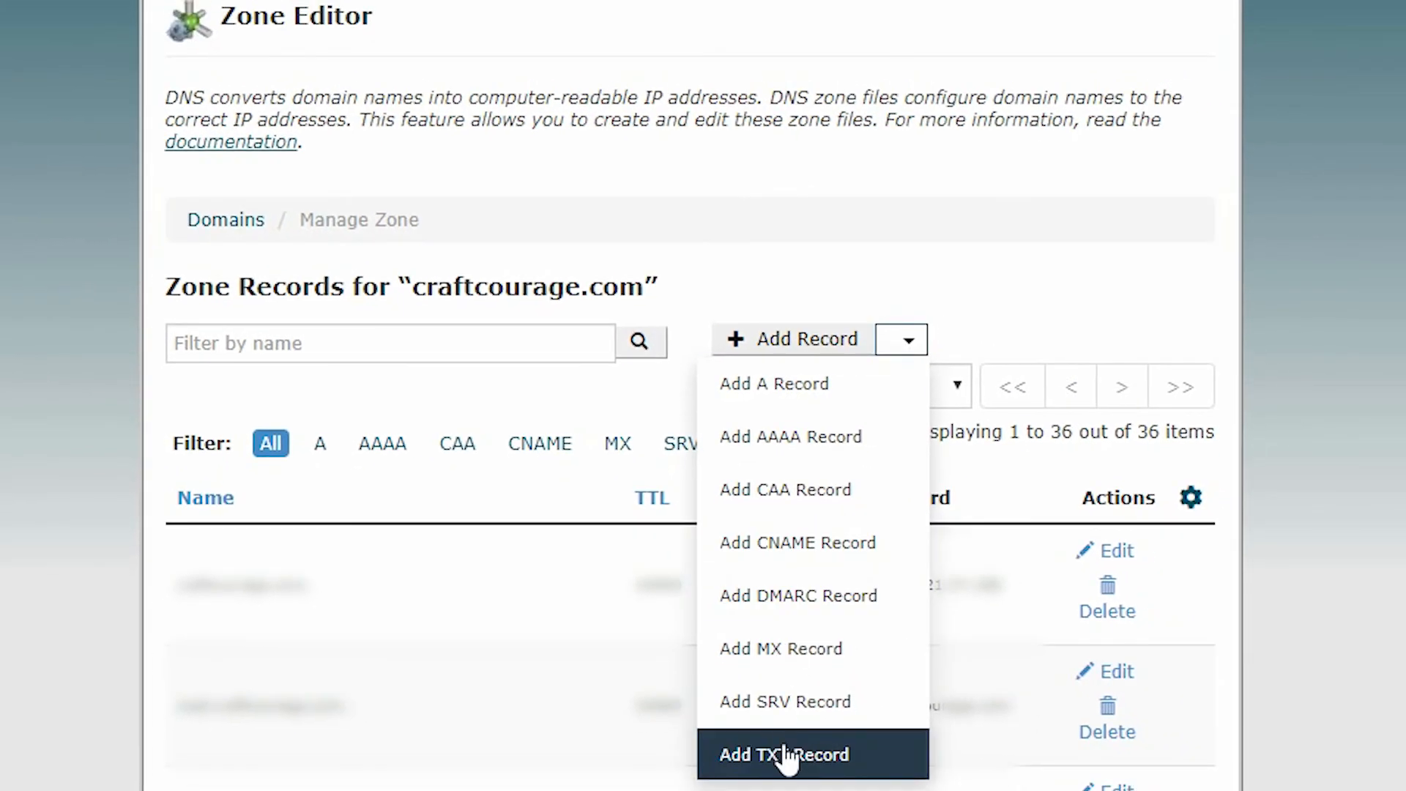
pyautogui.click(785, 755)
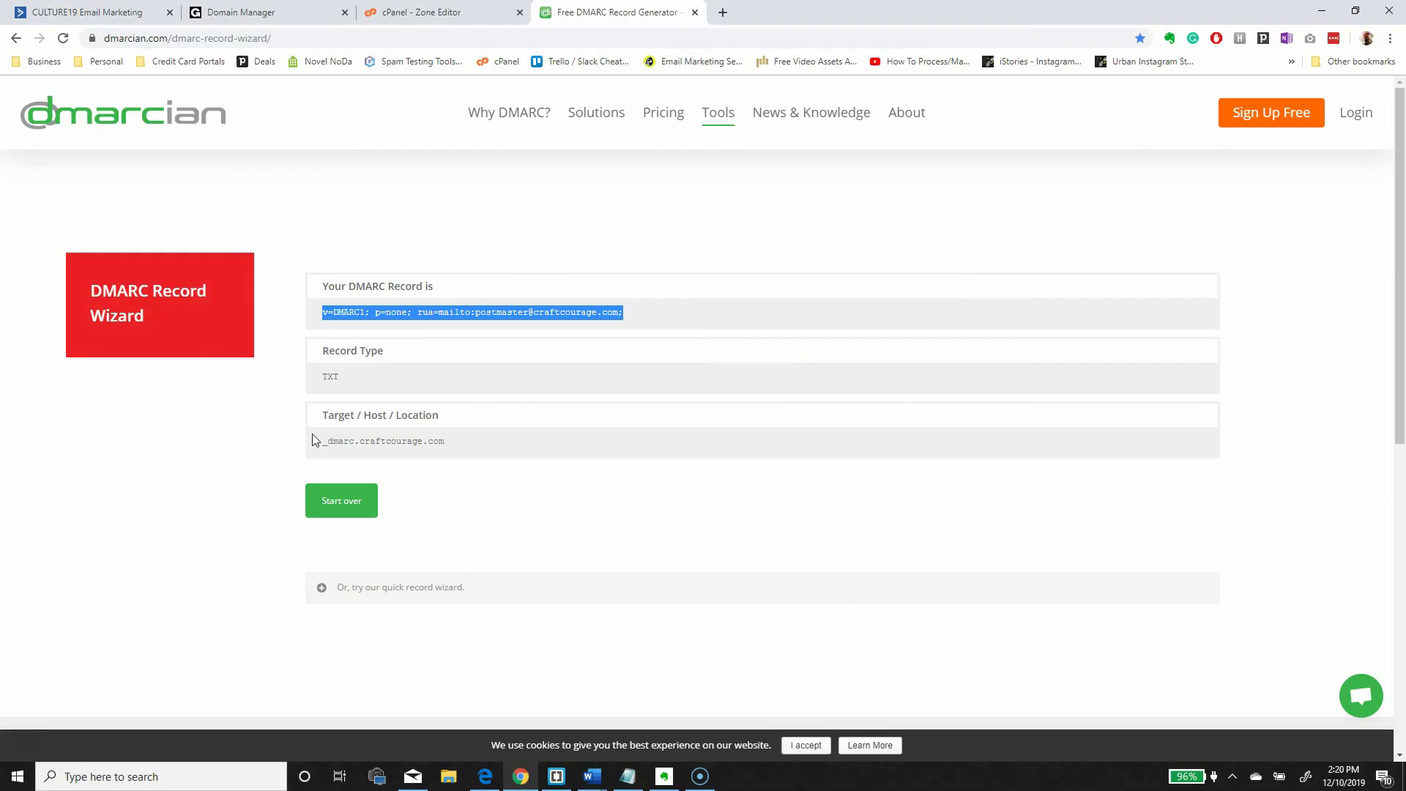
# - Paste the target host _dmarc.craftcourage.com into the new record's Name field
pyautogui.click(413, 361)
pyautogui.moveTo(477, 444); pyautogui.dragTo(330, 451)
pyautogui.moveTo(469, 454); pyautogui.dragTo(331, 454)
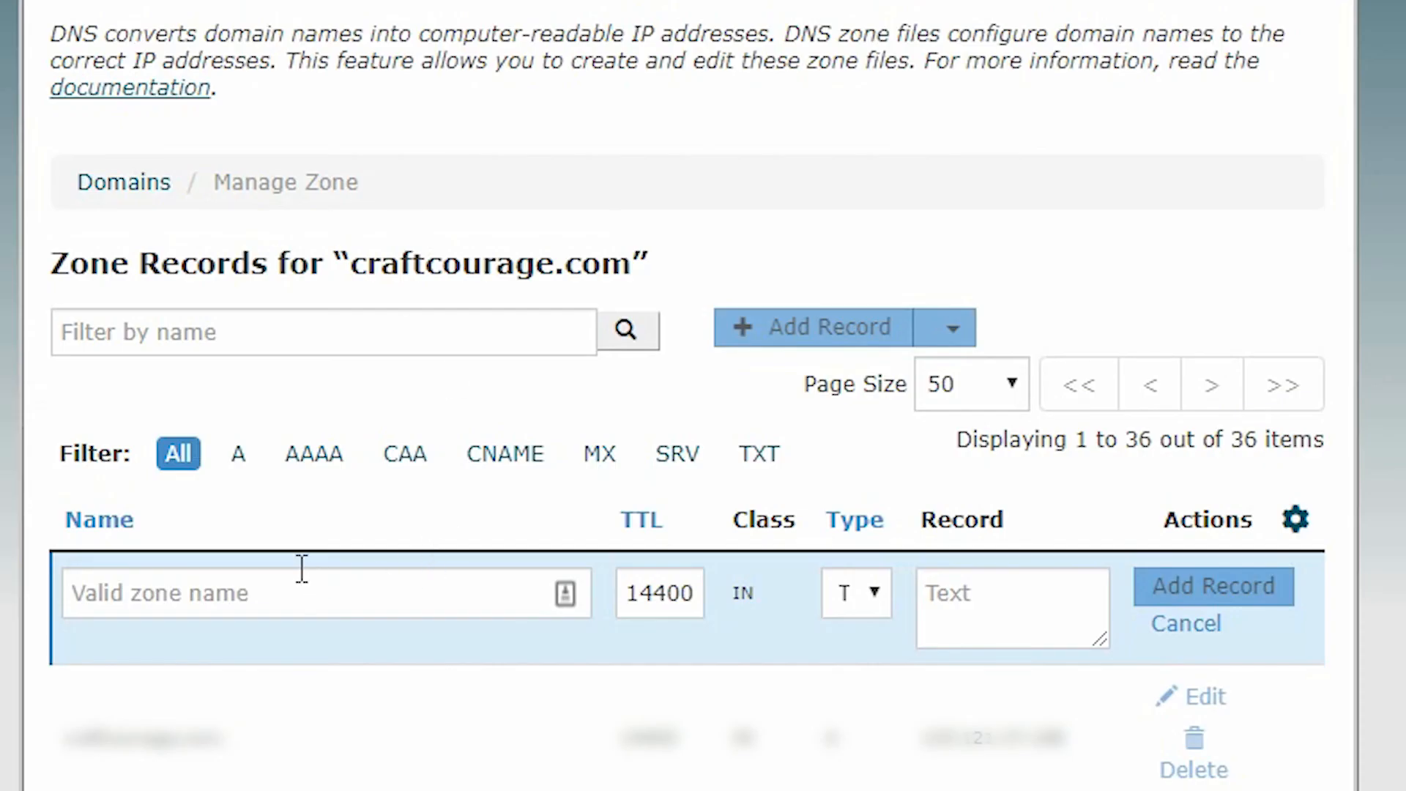
pyautogui.click(304, 578)
pyautogui.write('_dmarc.craftcourage.com')
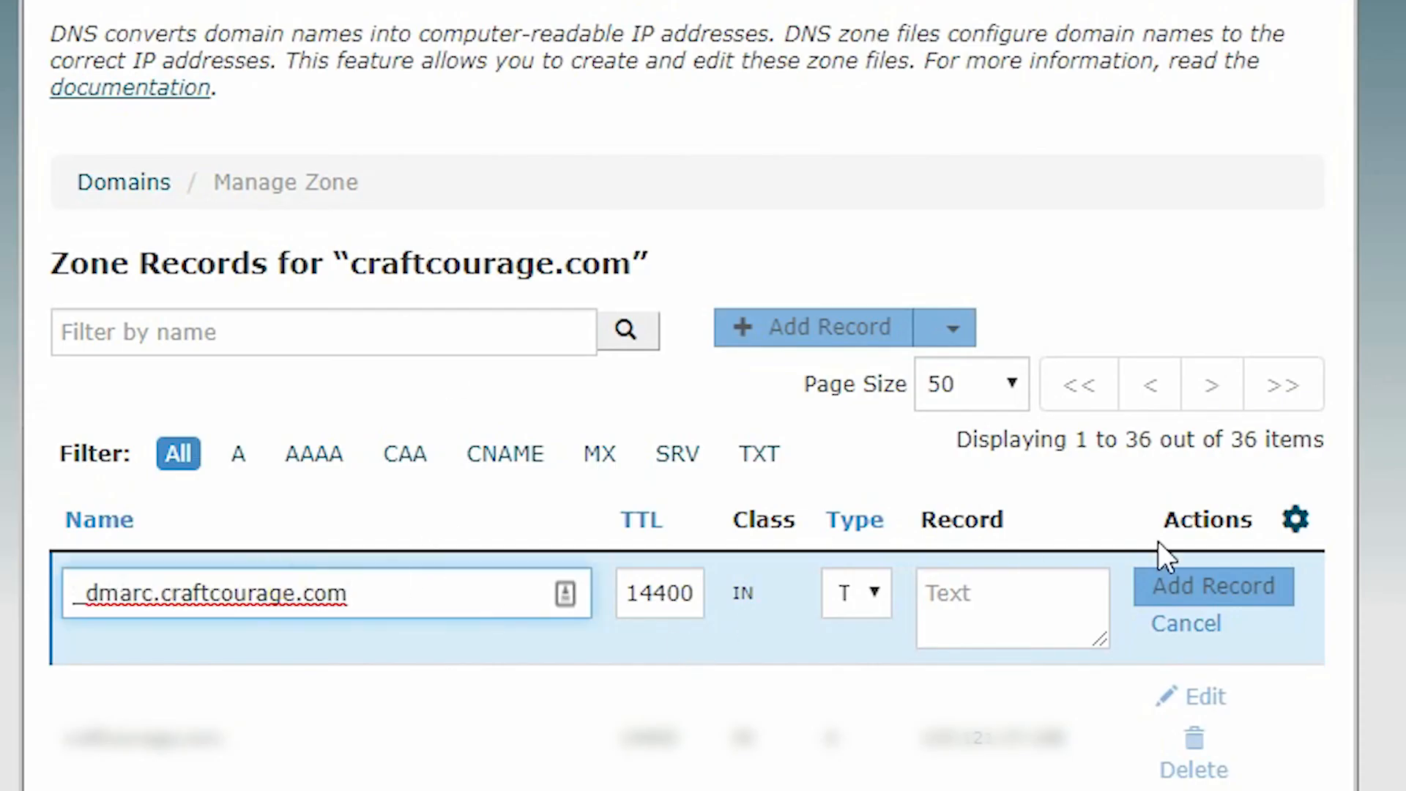
# - Copy the generated DMARC policy from dmarcian into the Record field
pyautogui.click(669, 20)
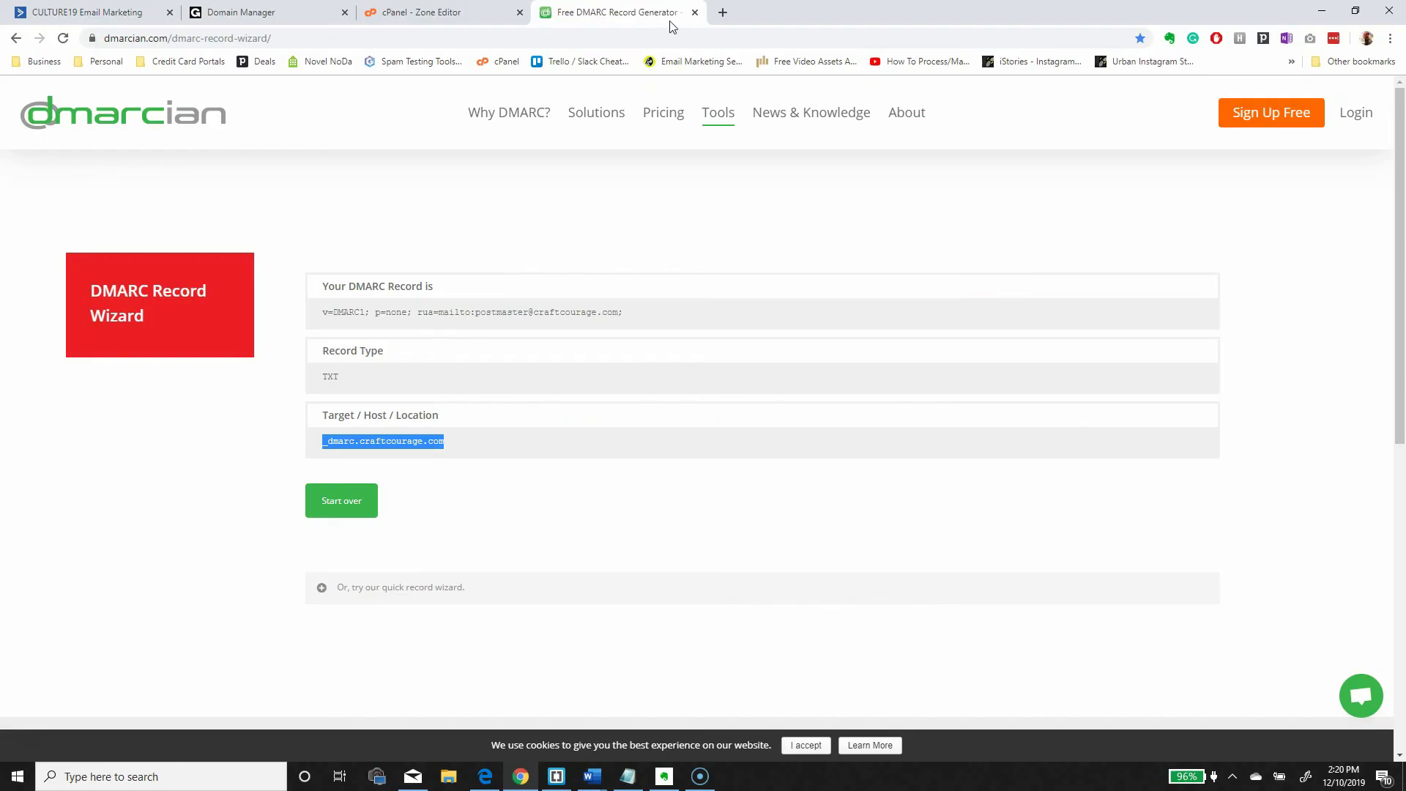
pyautogui.moveTo(668, 315); pyautogui.dragTo(348, 307)
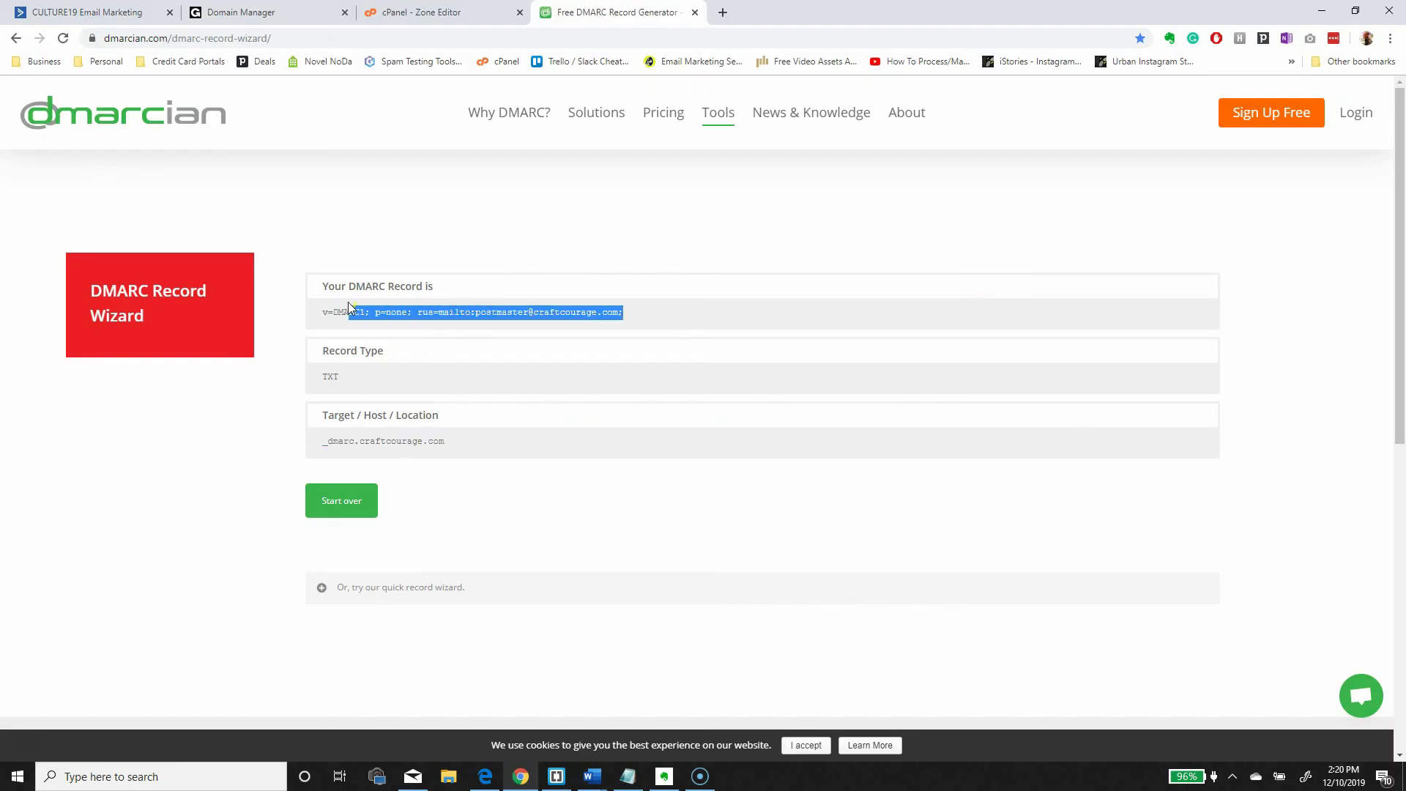
pyautogui.click(468, 14)
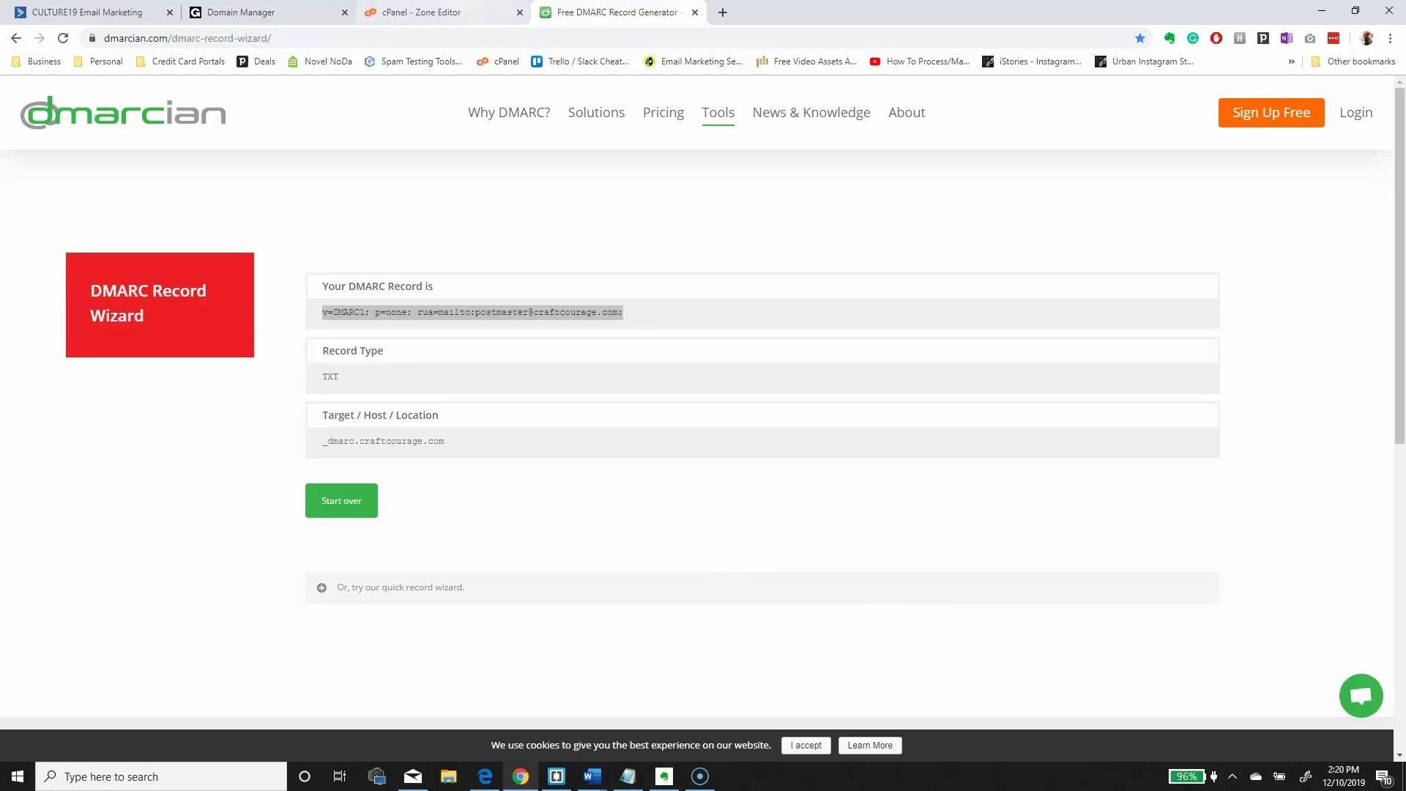
pyautogui.click(980, 600)
pyautogui.hotkey('ctrl', 'v')
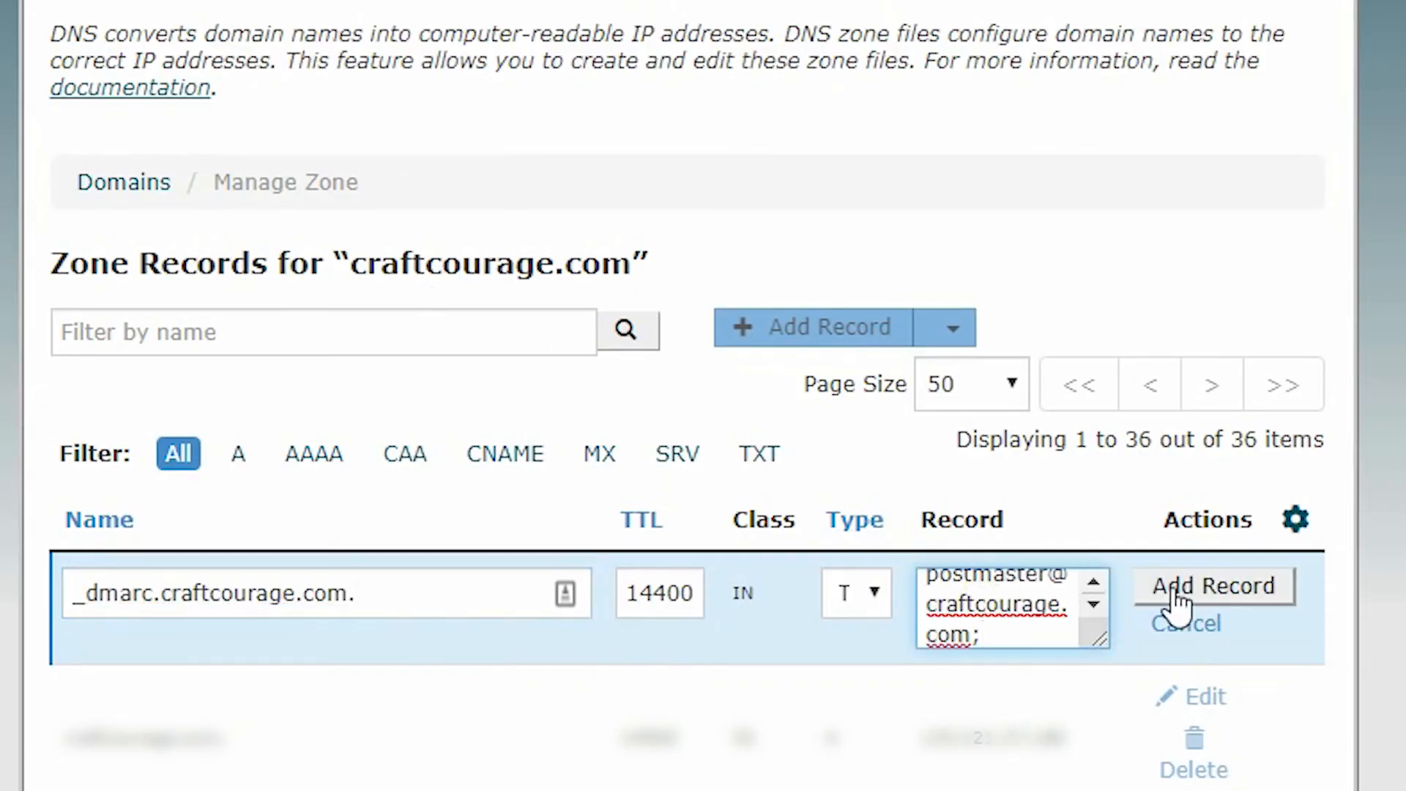